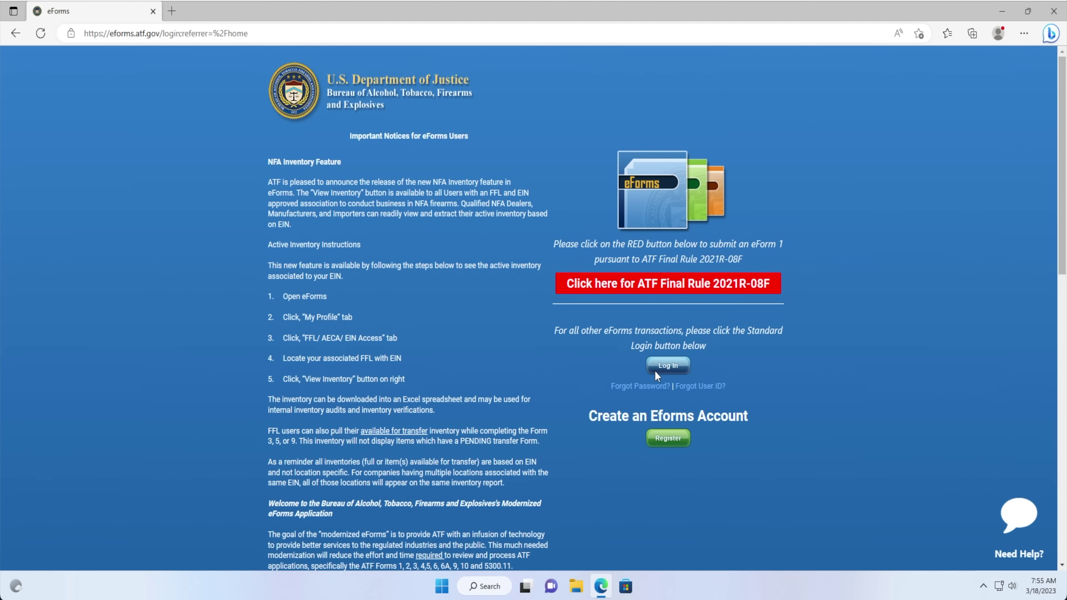
Accept the government warning and sign in to eForms with the account username and password.
click(656, 370)
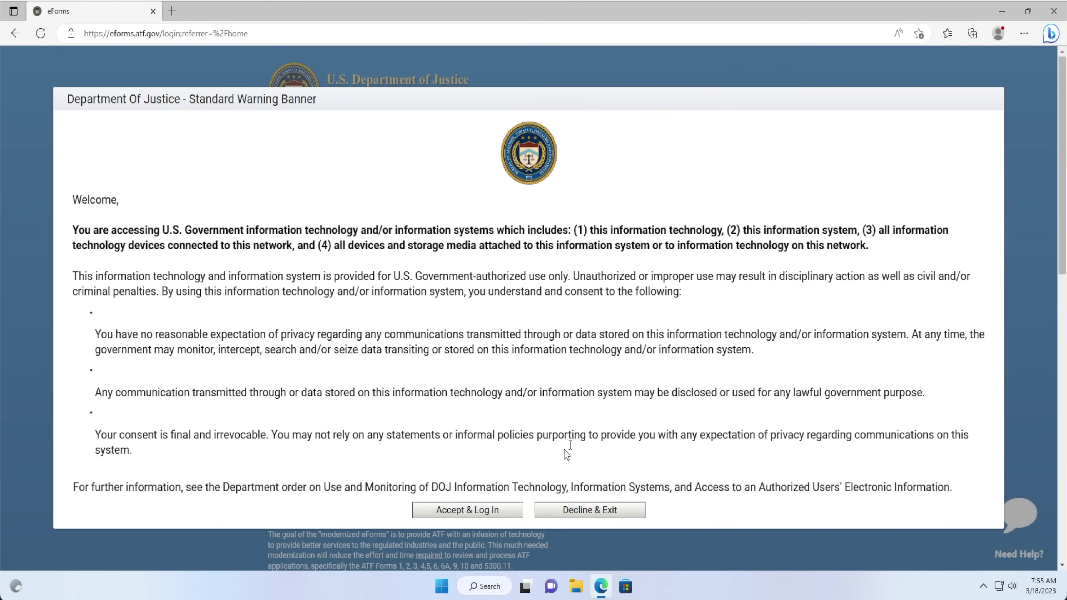
click(498, 510)
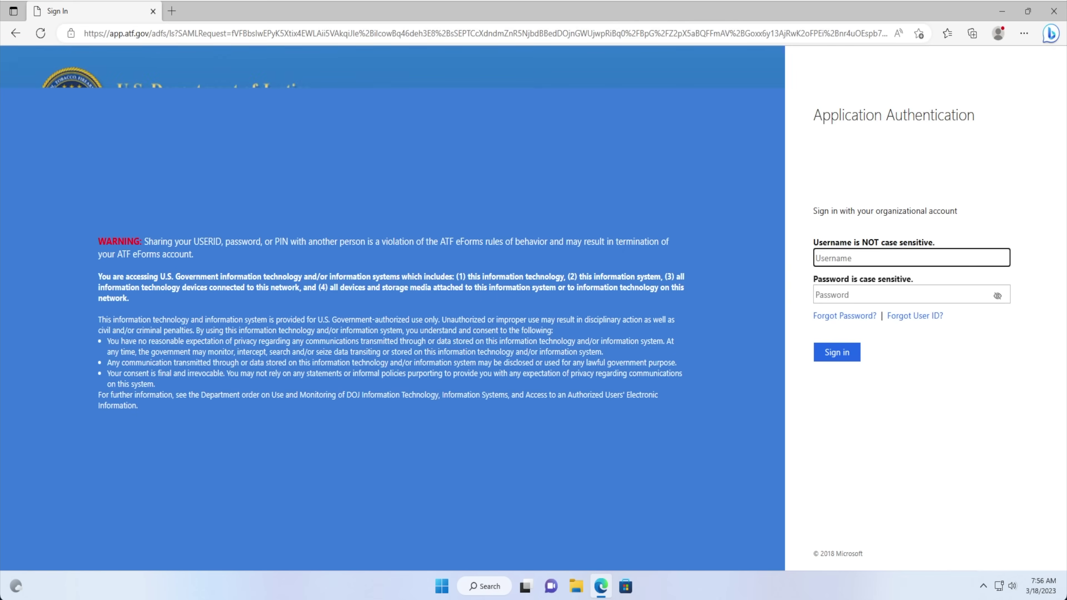
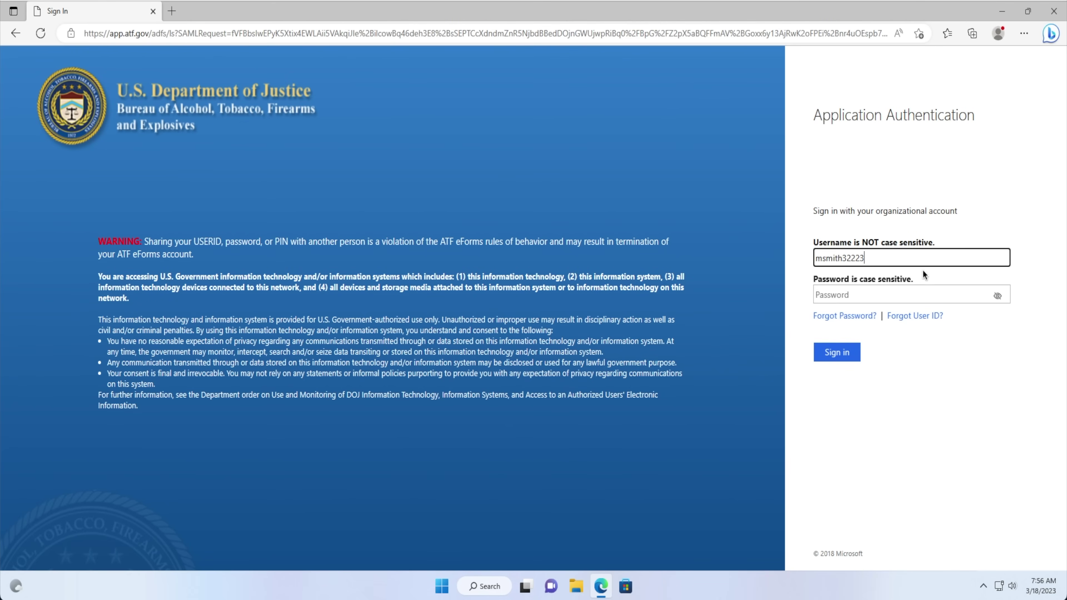
click(905, 298)
key(ctrl+v)
click(853, 355)
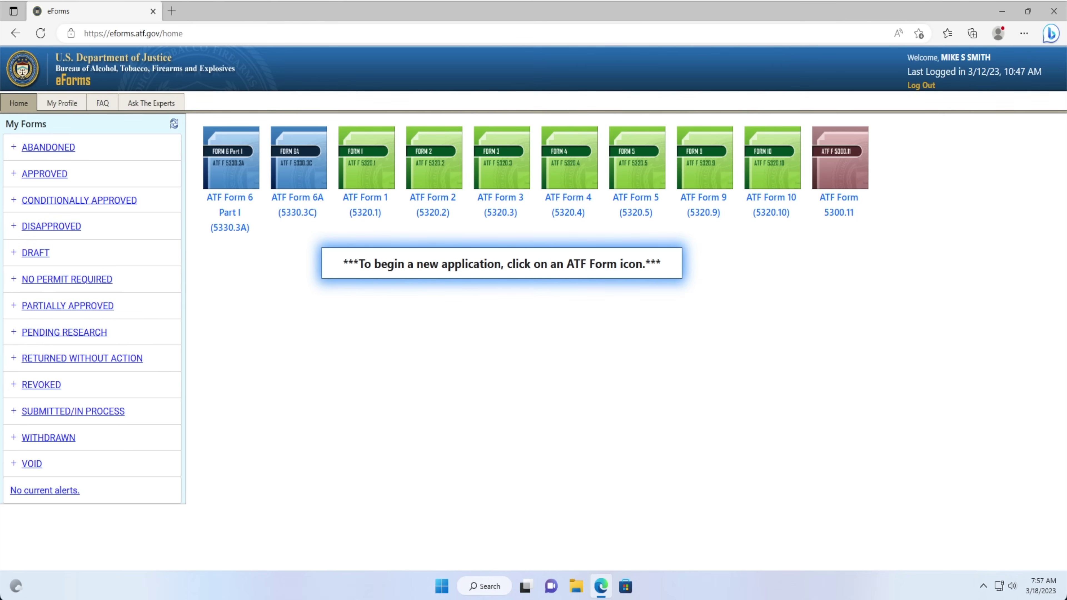
Start a new ATF Form 1 application in standard eForms with Trust as the applicant type.
drag(517, 351, 525, 348)
click(364, 173)
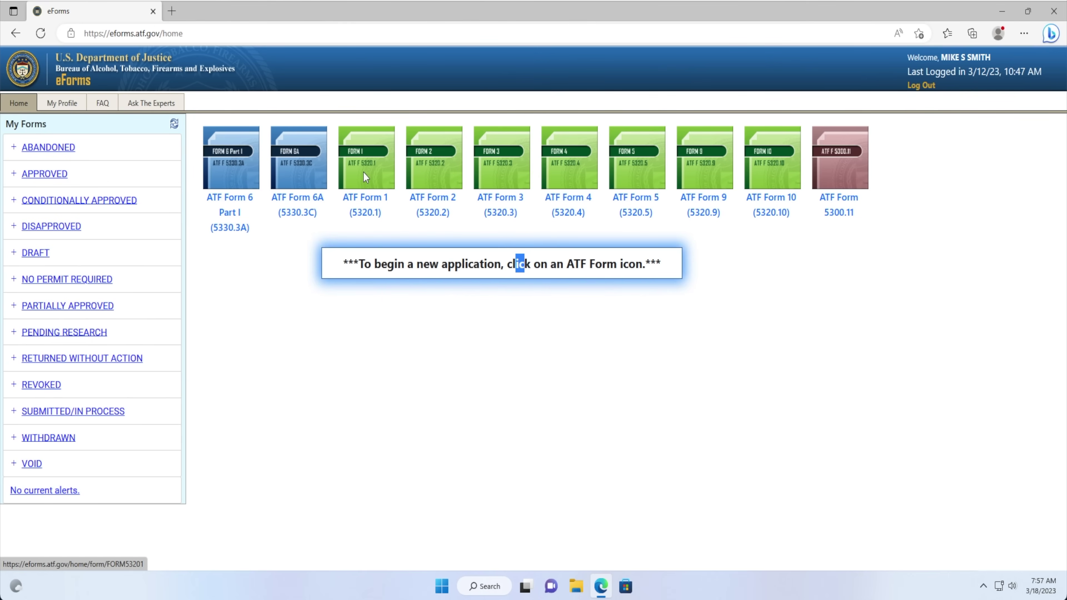
click(363, 172)
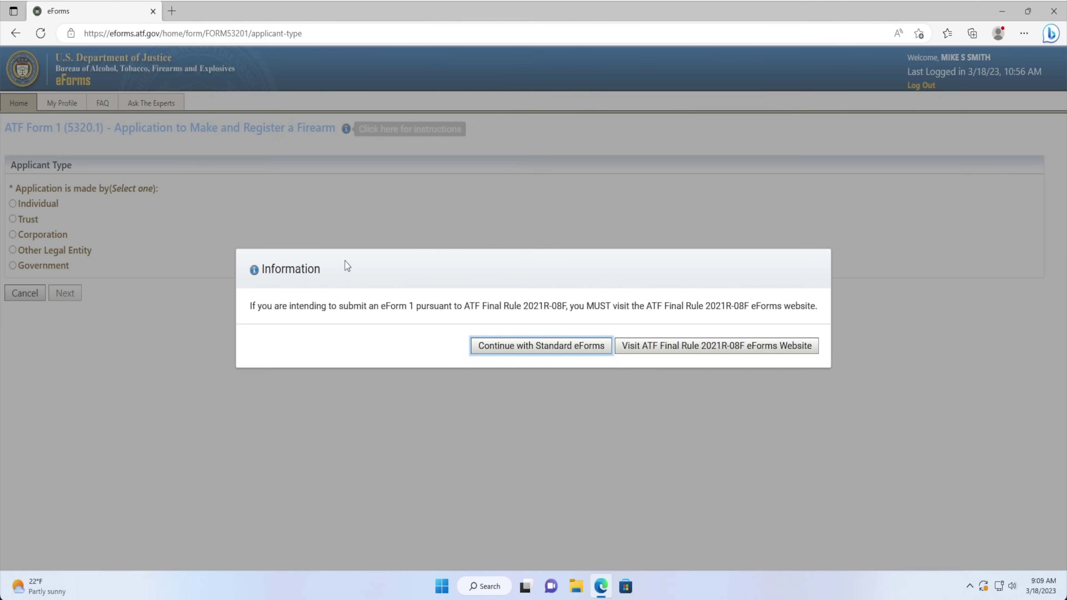
click(575, 351)
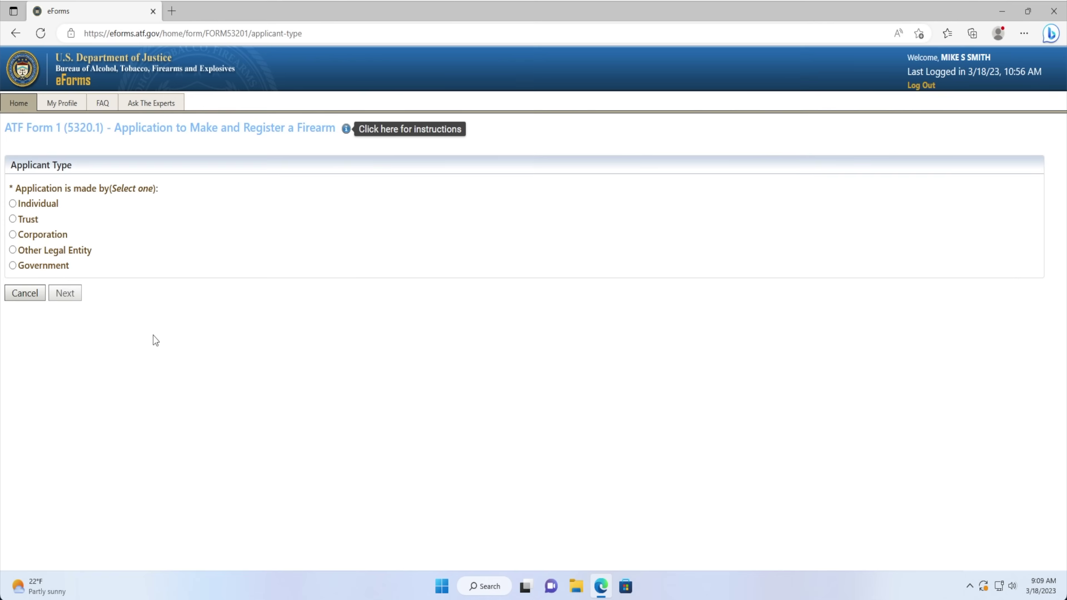
click(28, 221)
click(65, 293)
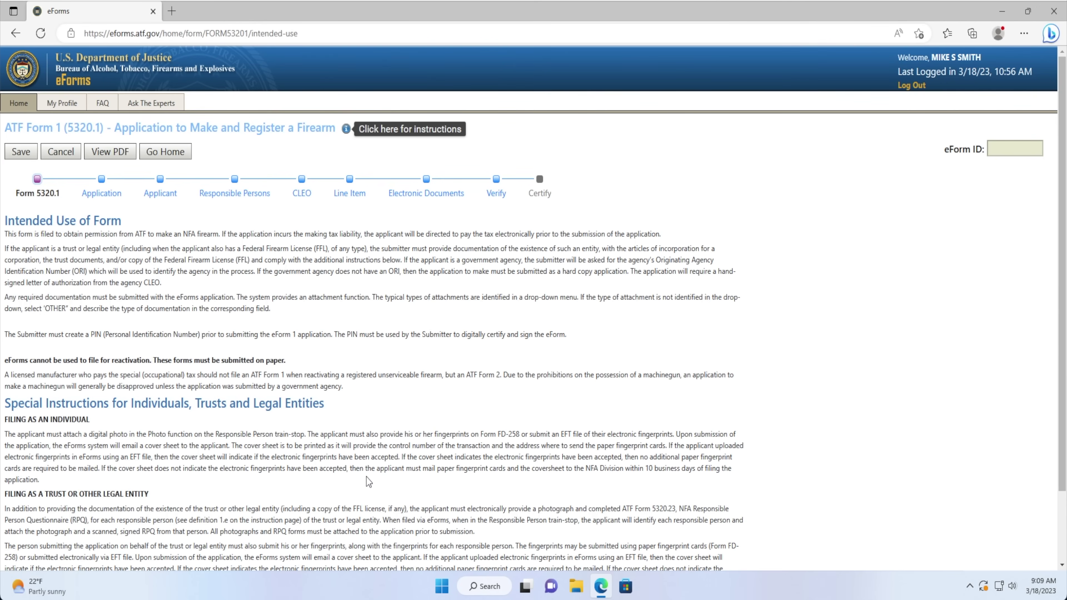
Scroll past the Intended Use of Form instructions and continue to the Application step.
scroll(366, 477, down, 2)
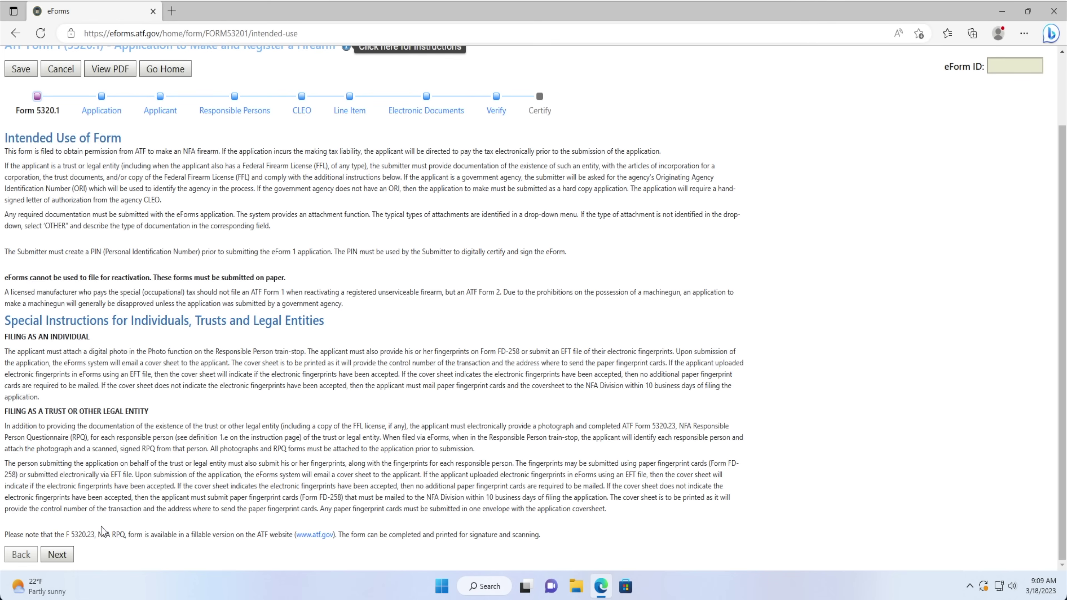
click(57, 556)
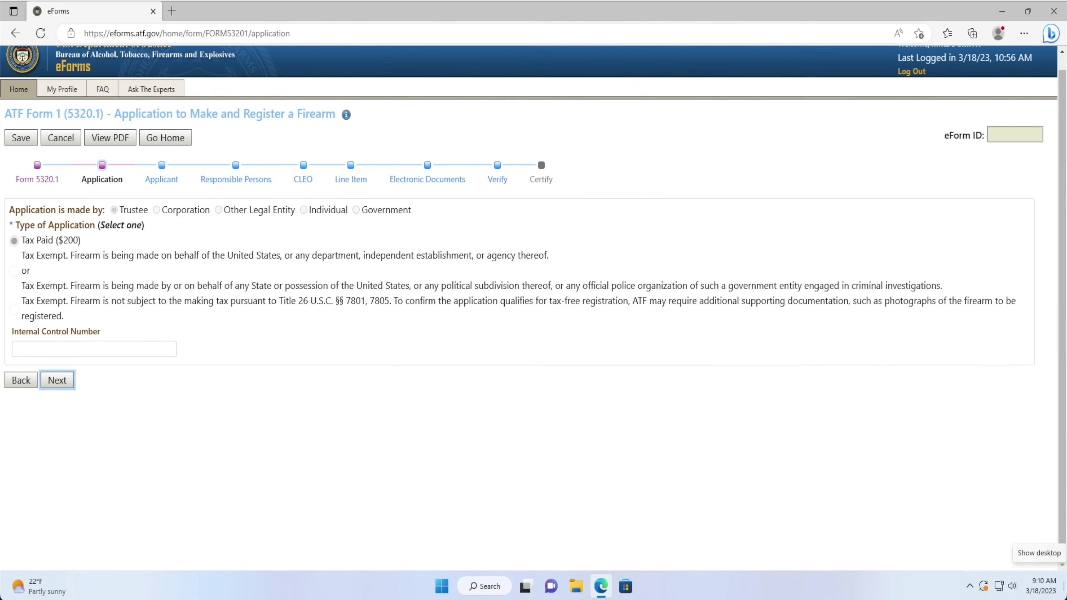
Enter the trust's name on the Applicant step and continue to Responsible Persons.
click(56, 381)
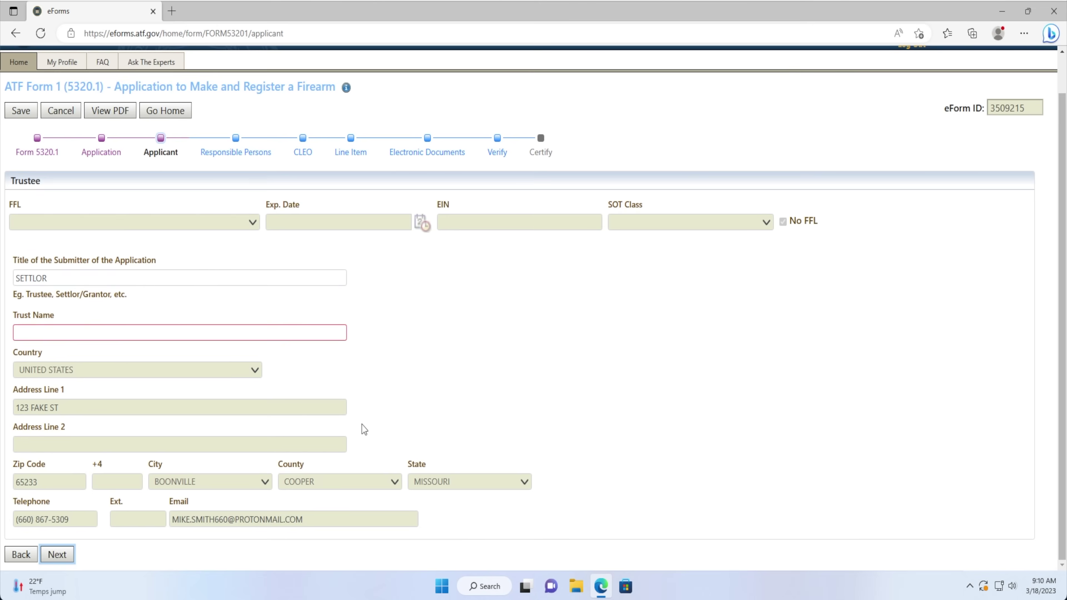
click(174, 331)
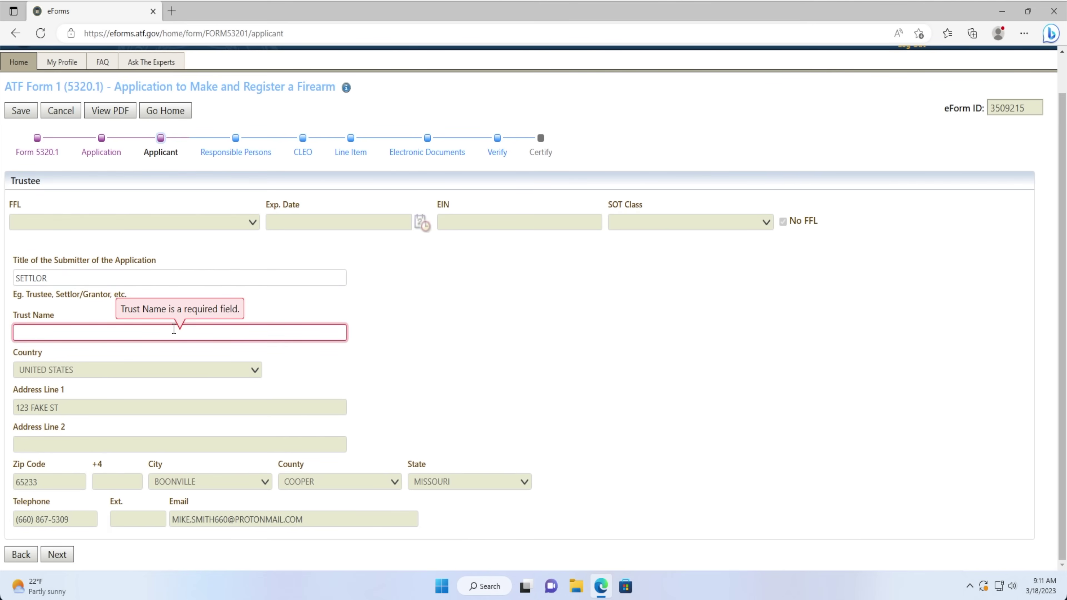
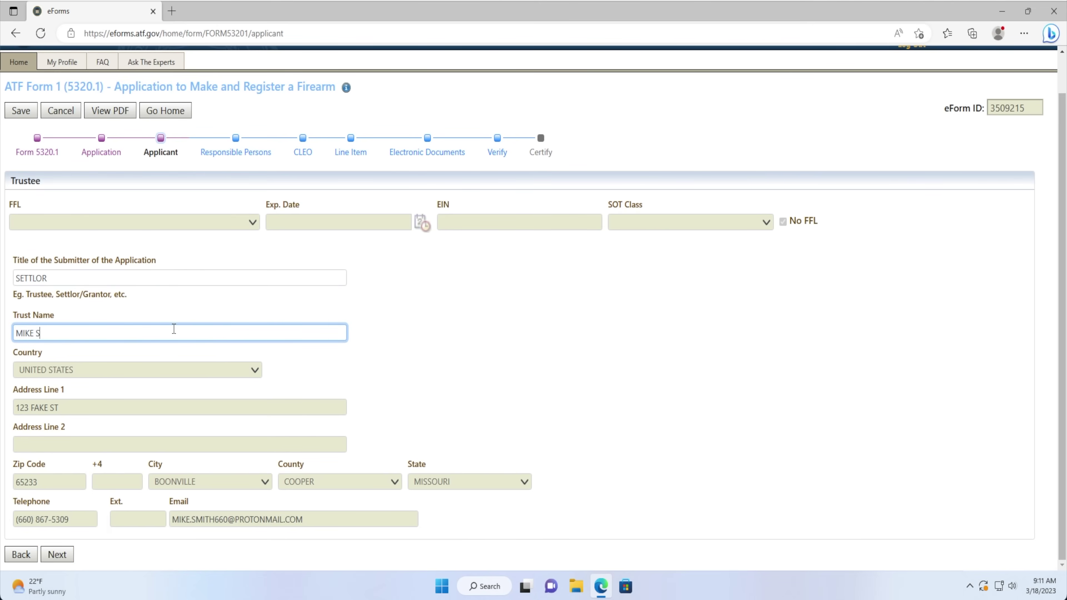
click(432, 332)
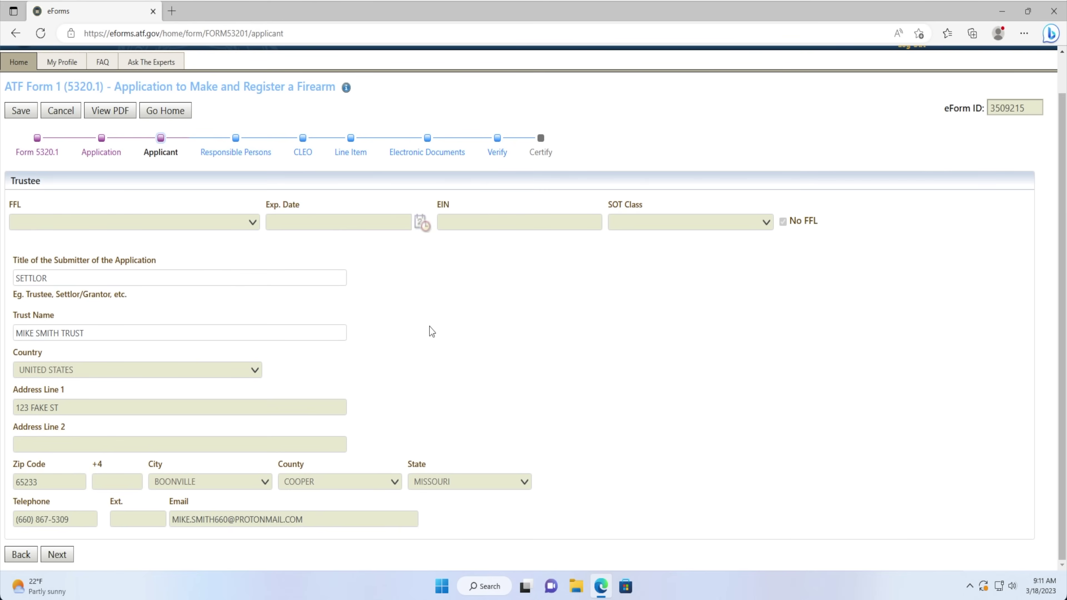
click(63, 555)
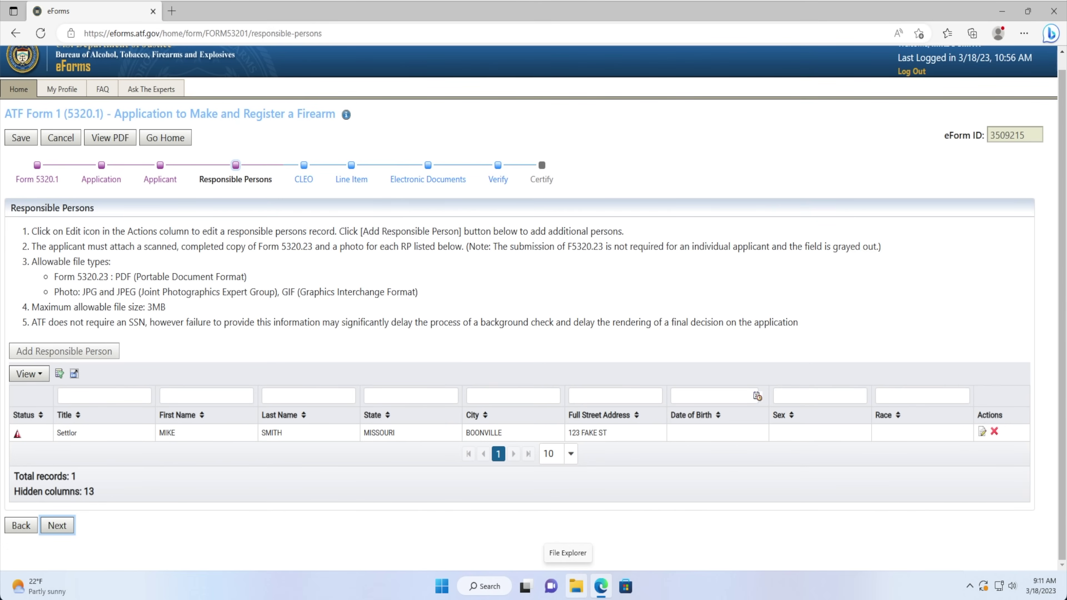
Edit the Settlor record, set citizenship to U.S.CITIZEN with no suffix, and browse for Form 5320.23.
click(982, 433)
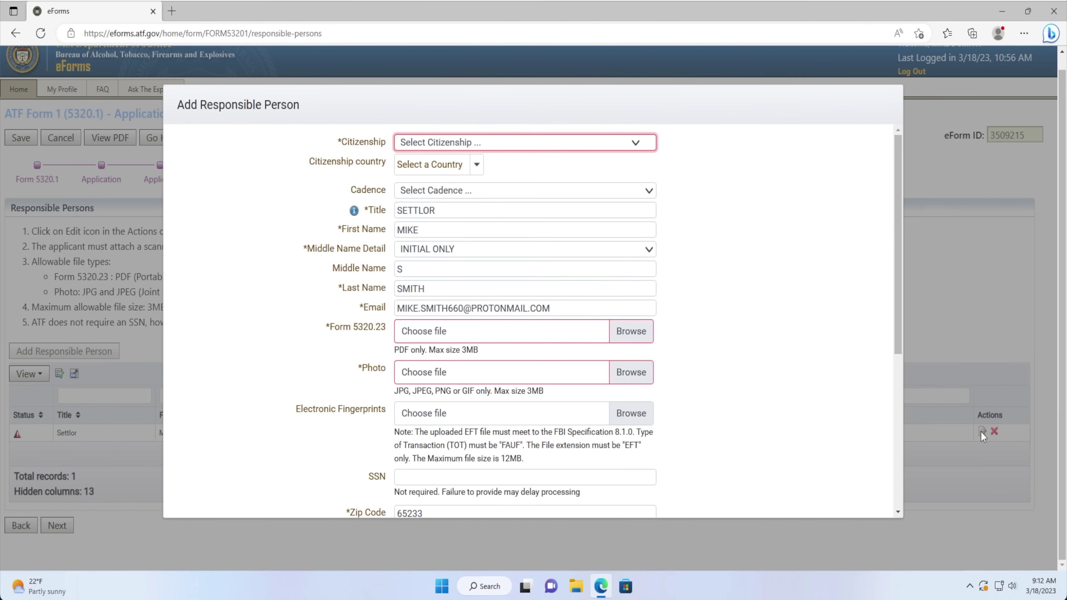
click(478, 141)
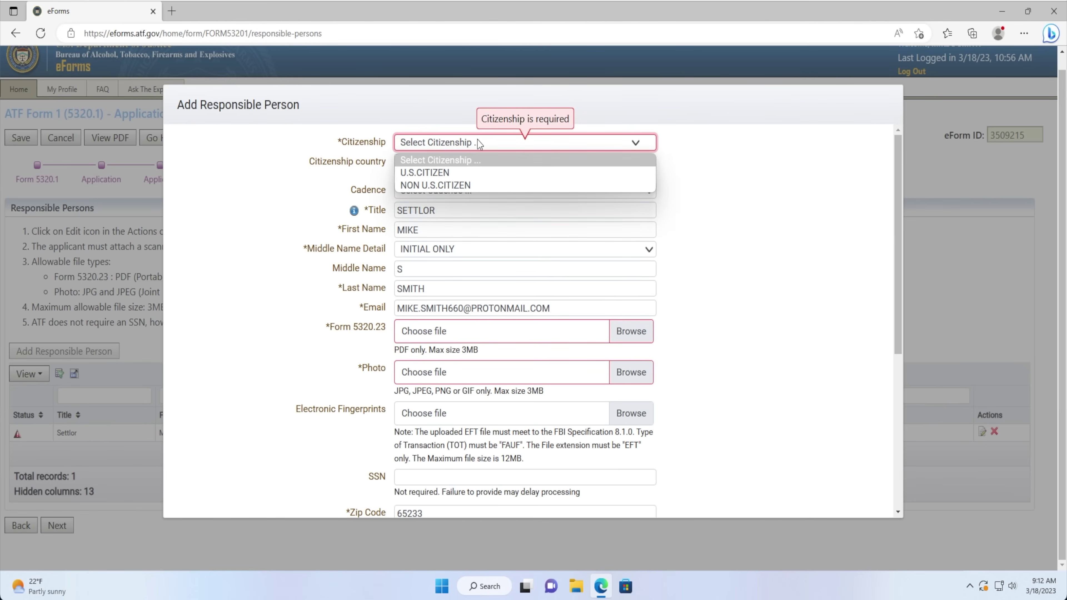
click(463, 170)
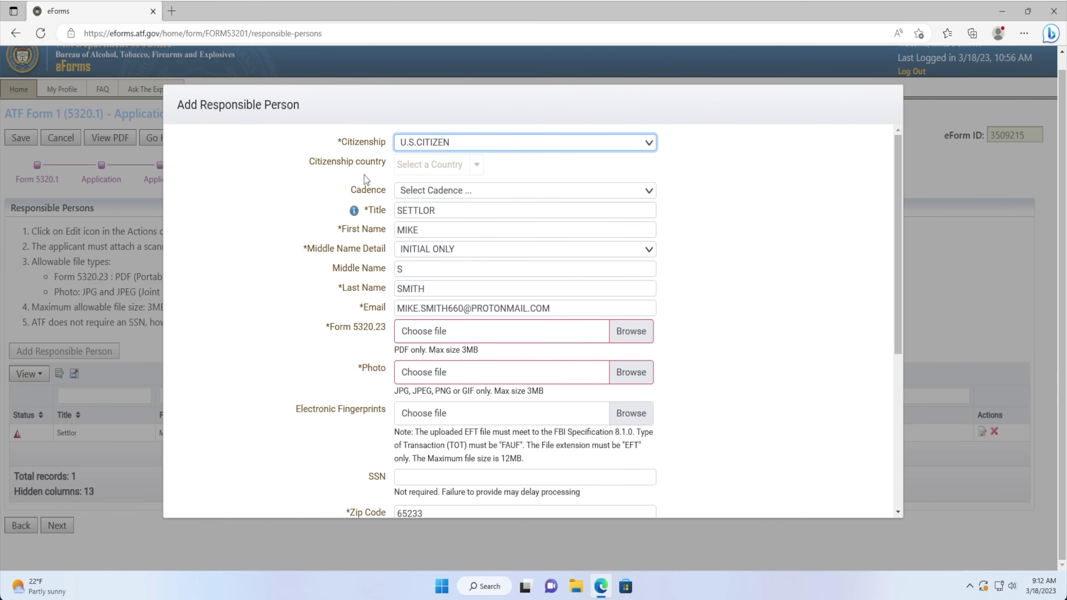
click(410, 191)
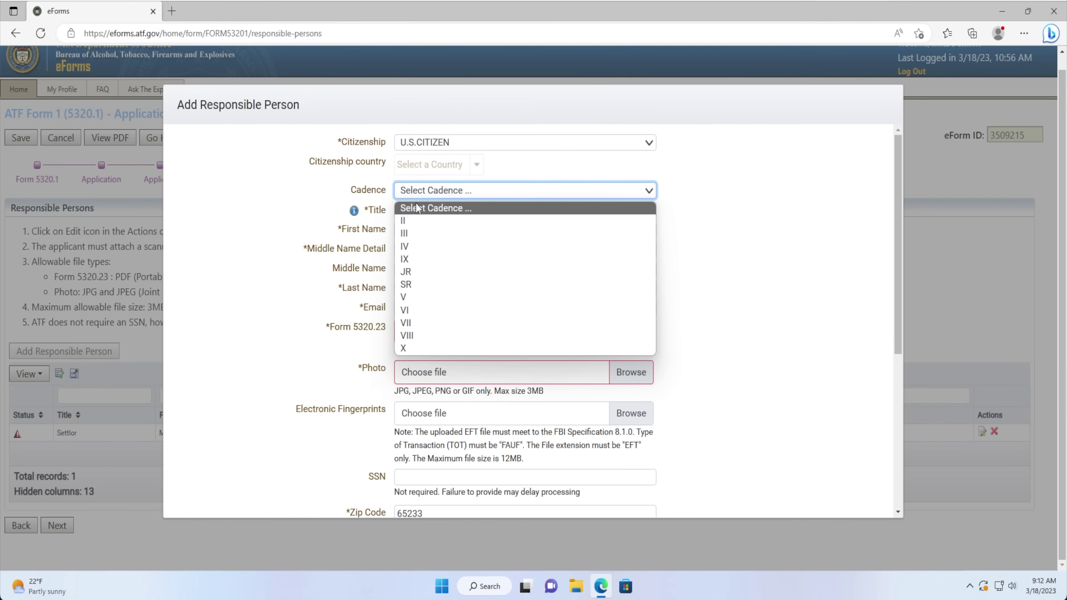
click(416, 208)
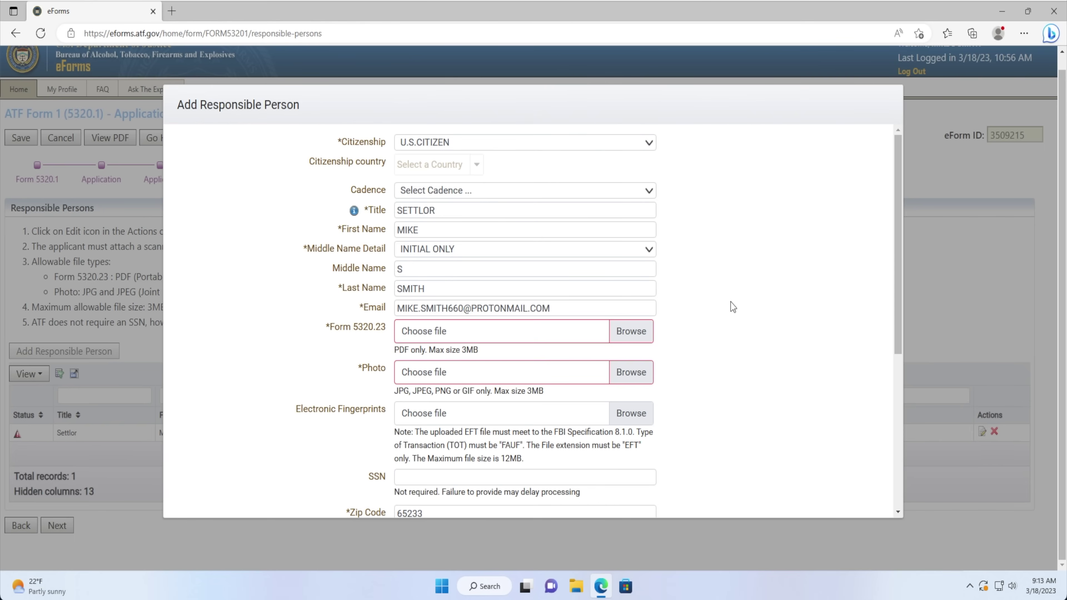
click(618, 328)
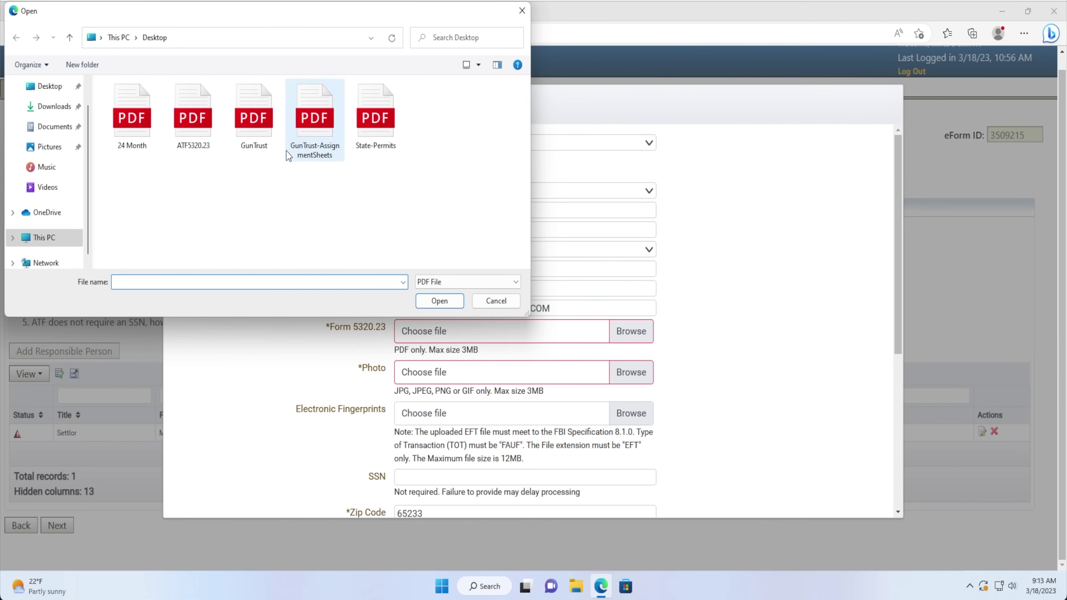
Attach ATF5320.23.pdf, PassportPhoto.jpeg and EFTFile.eft to the Settlor's record.
click(216, 151)
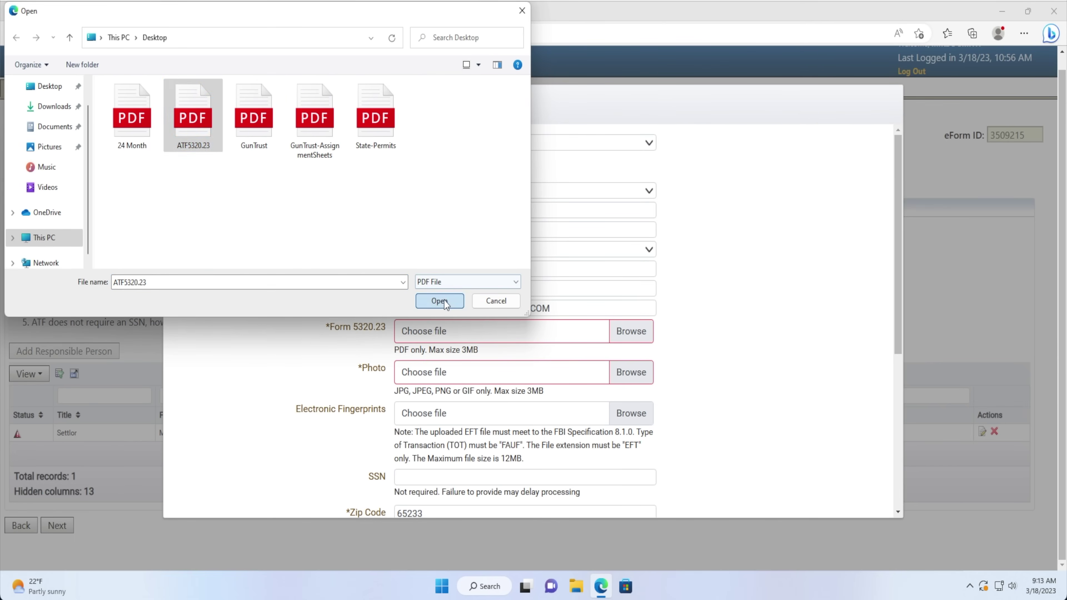
click(441, 302)
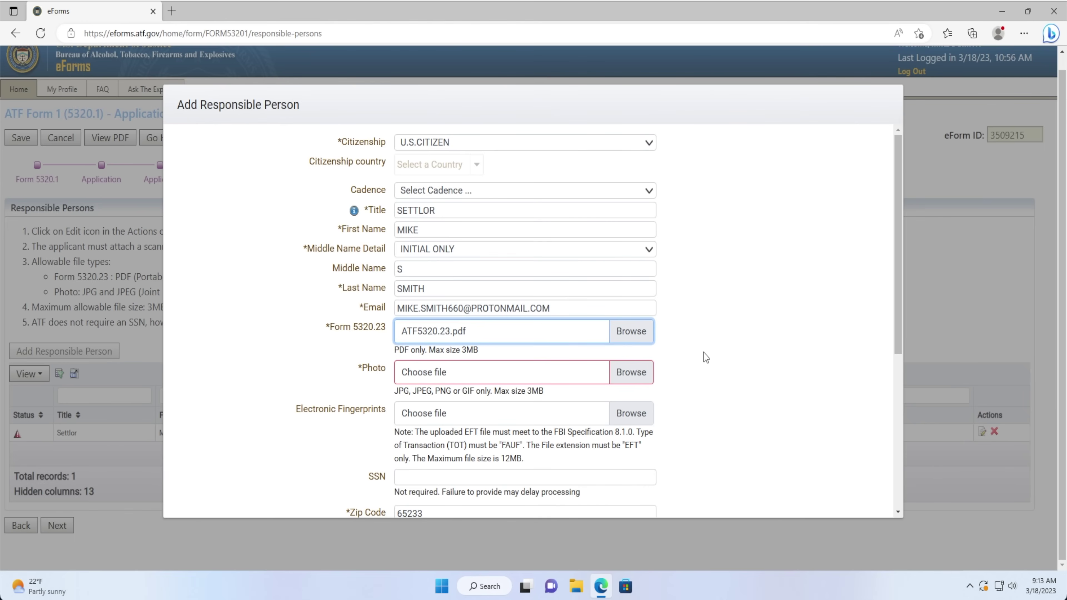
click(706, 358)
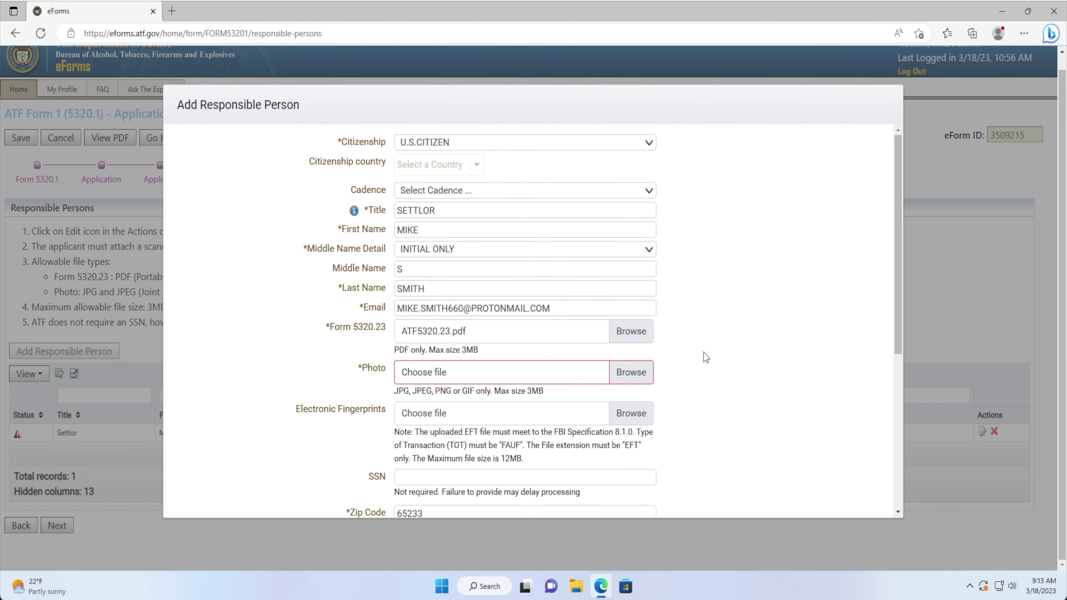
click(632, 373)
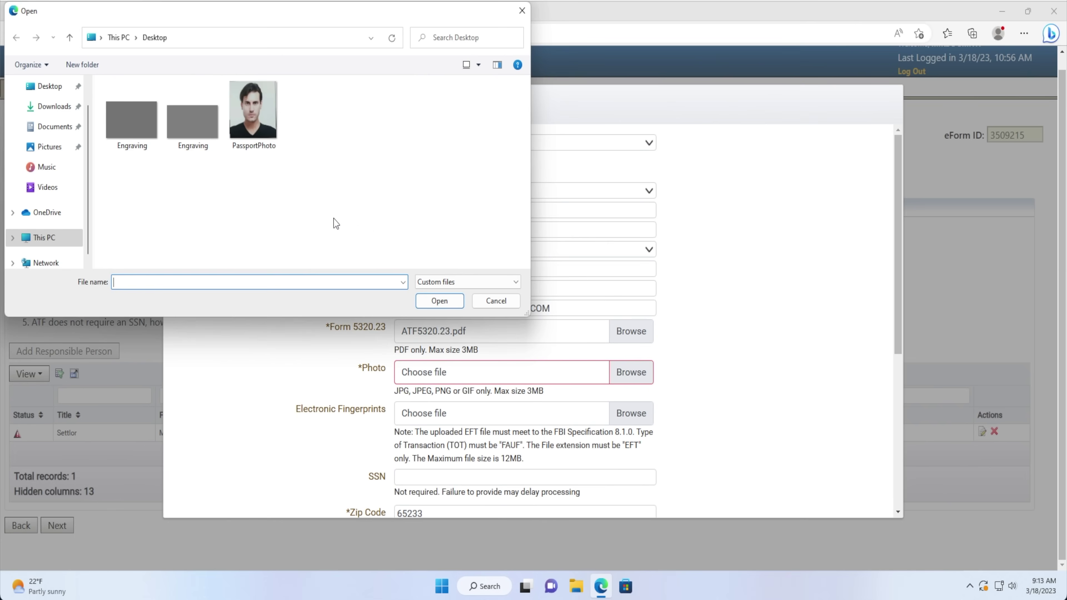
click(252, 113)
click(439, 301)
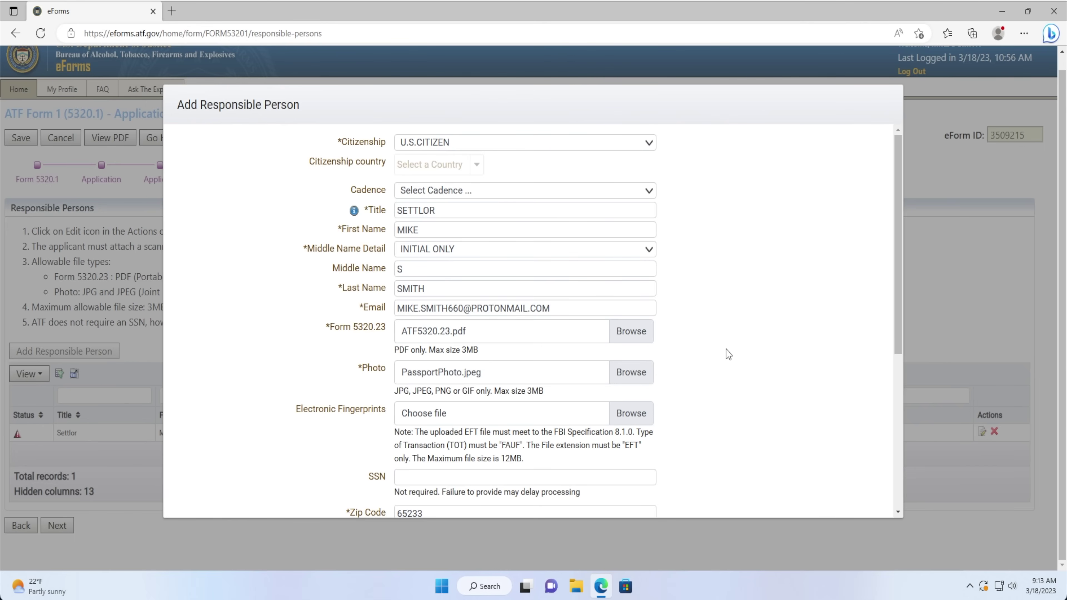
click(632, 413)
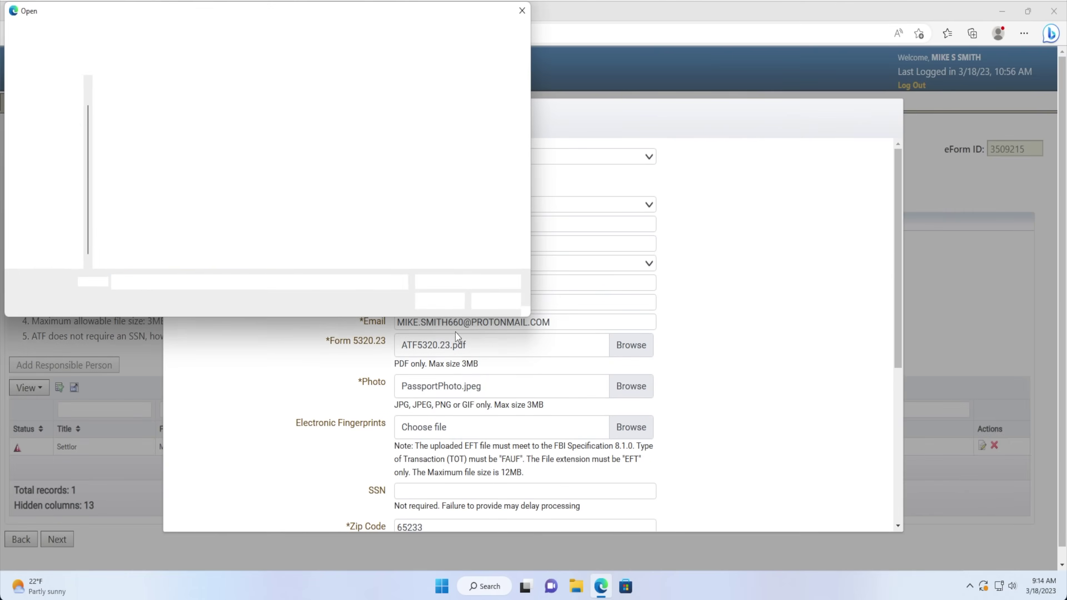
click(126, 122)
click(439, 301)
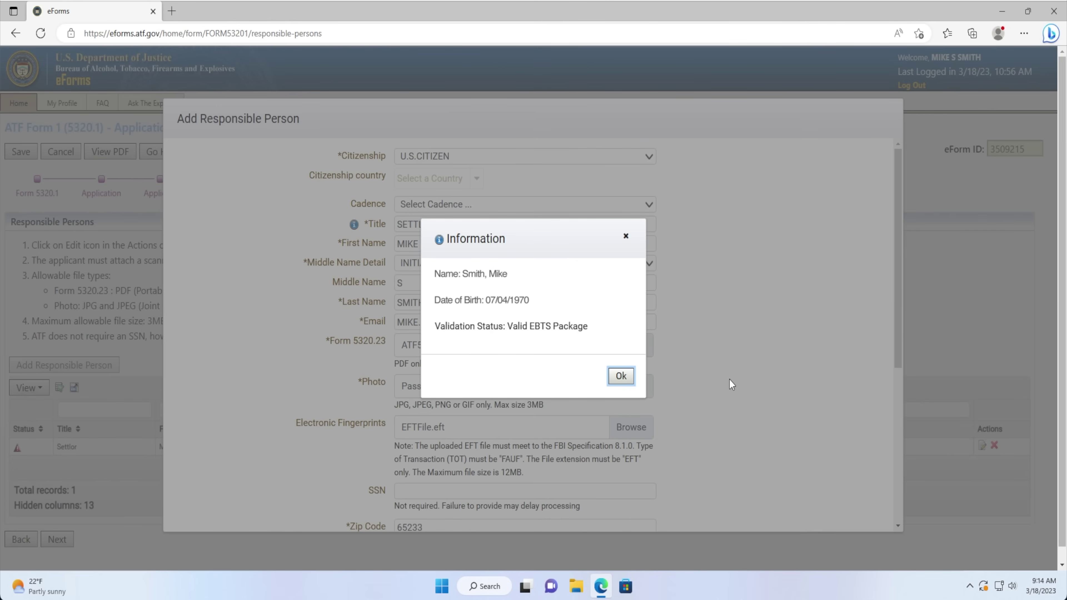
click(626, 376)
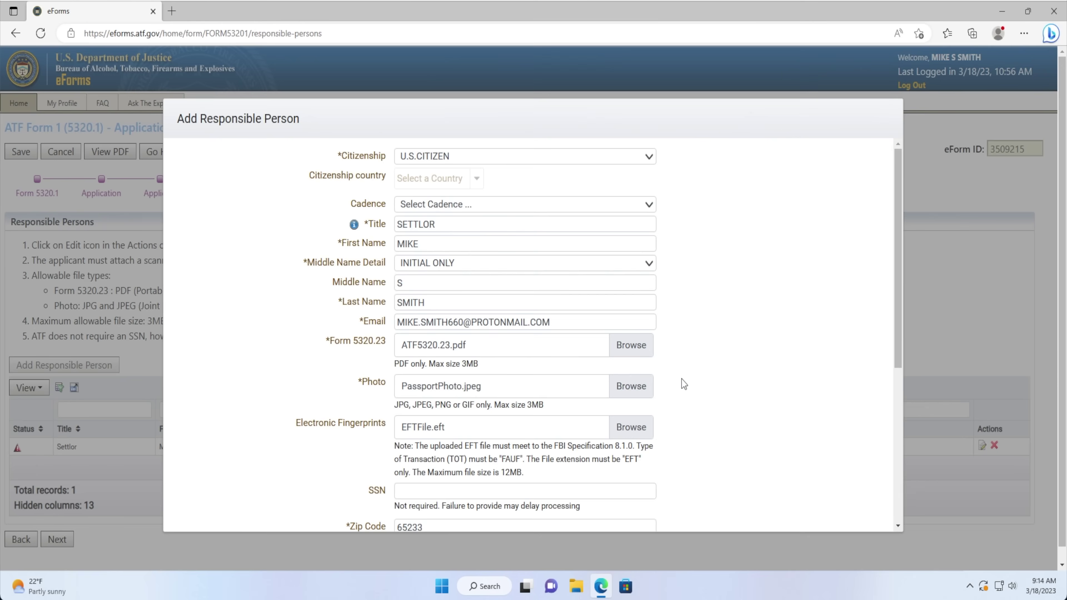
Enter the settlor's Social Security number and date of birth in MM/DD/YYYY format.
scroll(682, 380, down, 5)
click(397, 216)
text(123-4)
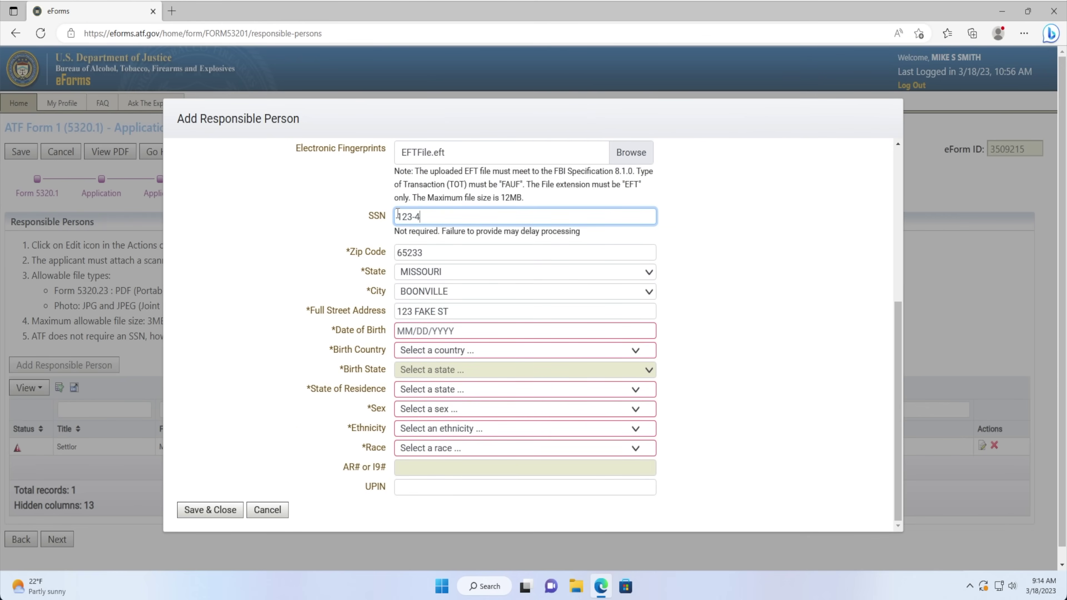
text(5-6789)
click(399, 331)
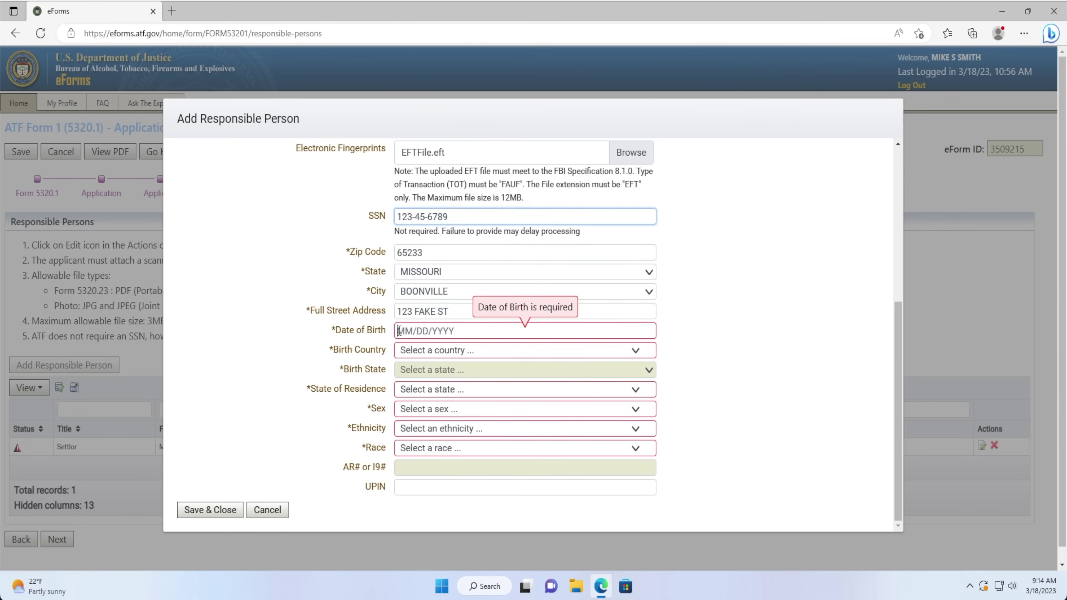
text(07/)
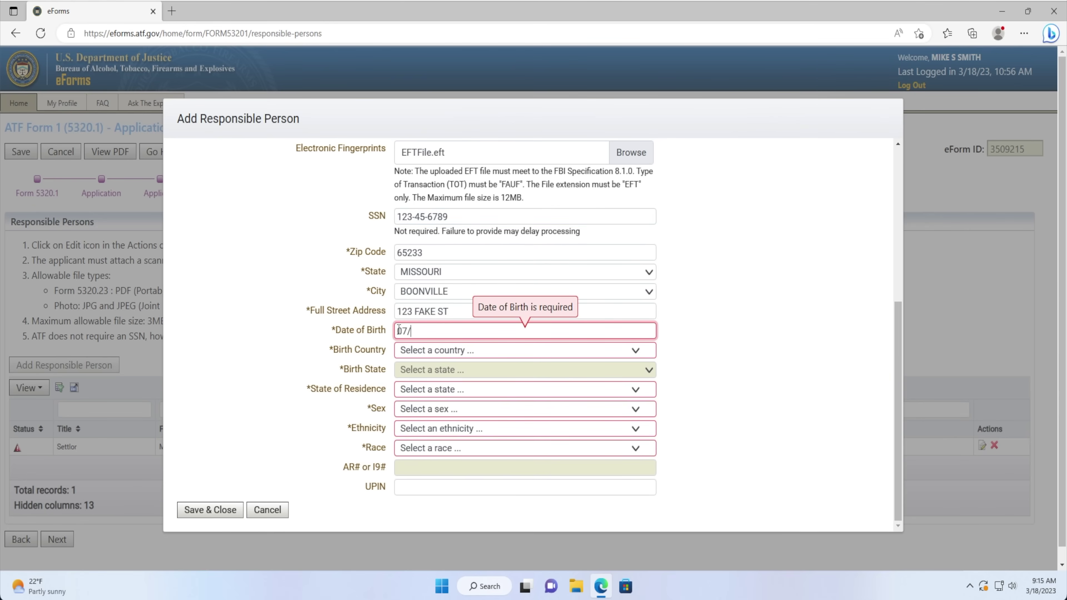
text(04/1970)
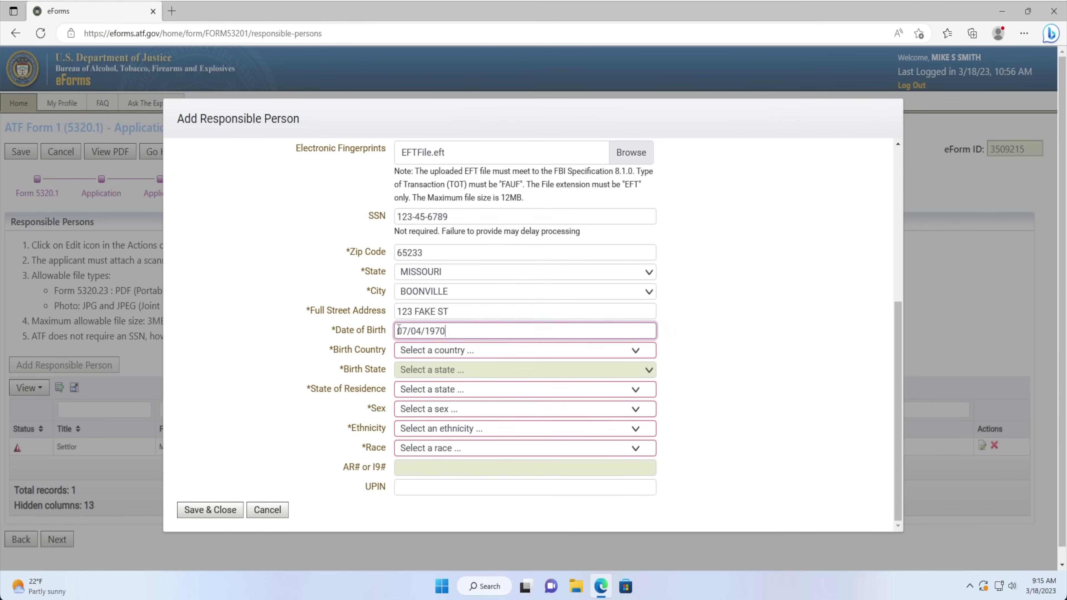
click(710, 358)
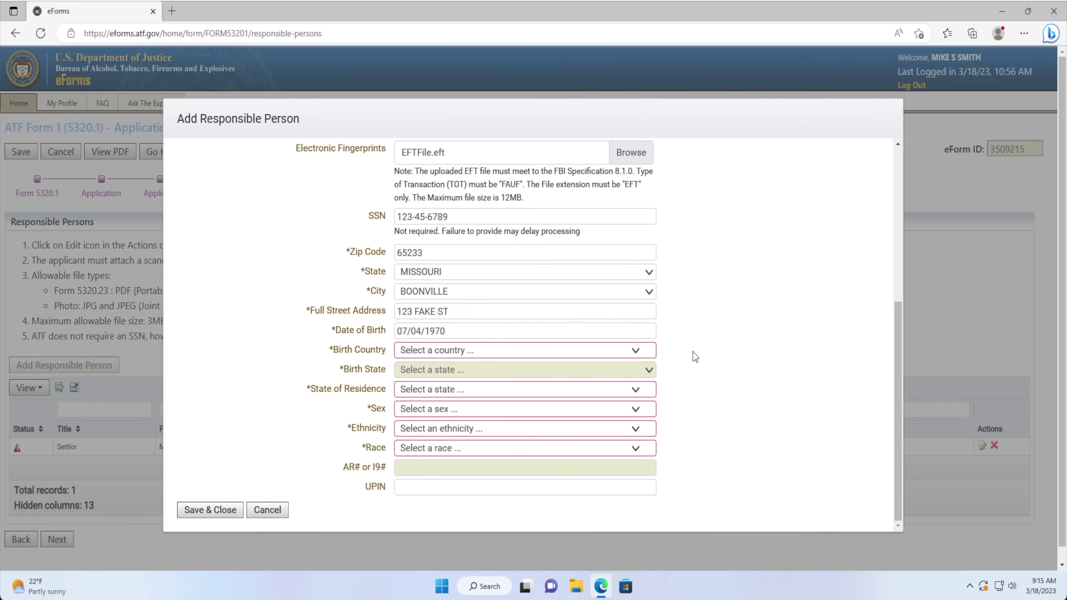
Set birth country to UNITED STATES OF AMERICA, birth state and residence to MISSOURI.
click(608, 350)
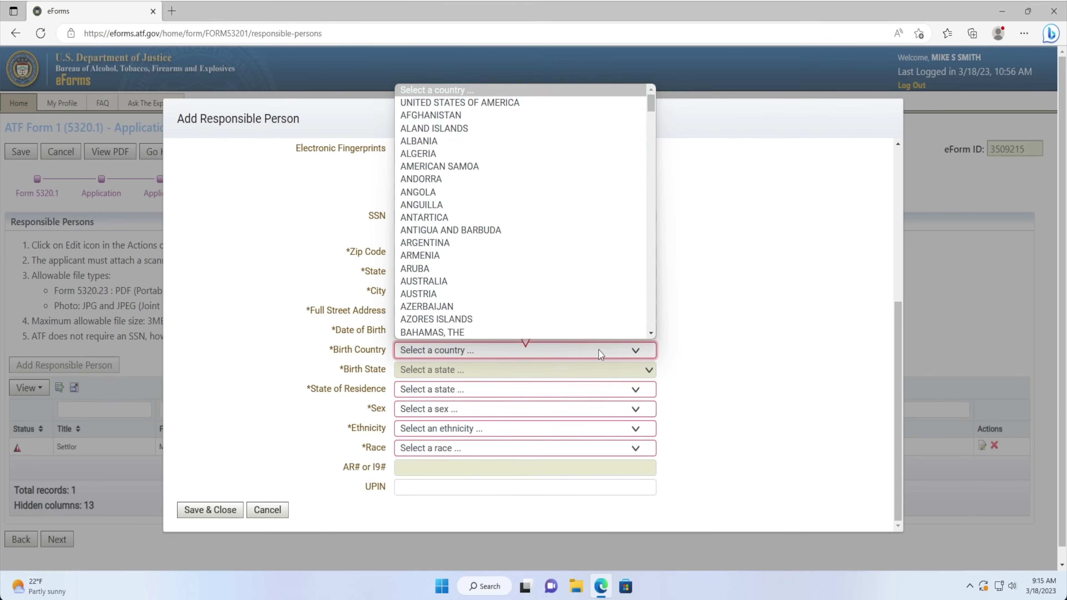
click(486, 106)
click(476, 370)
scroll(464, 262, down, 15)
scroll(464, 322, up, 7)
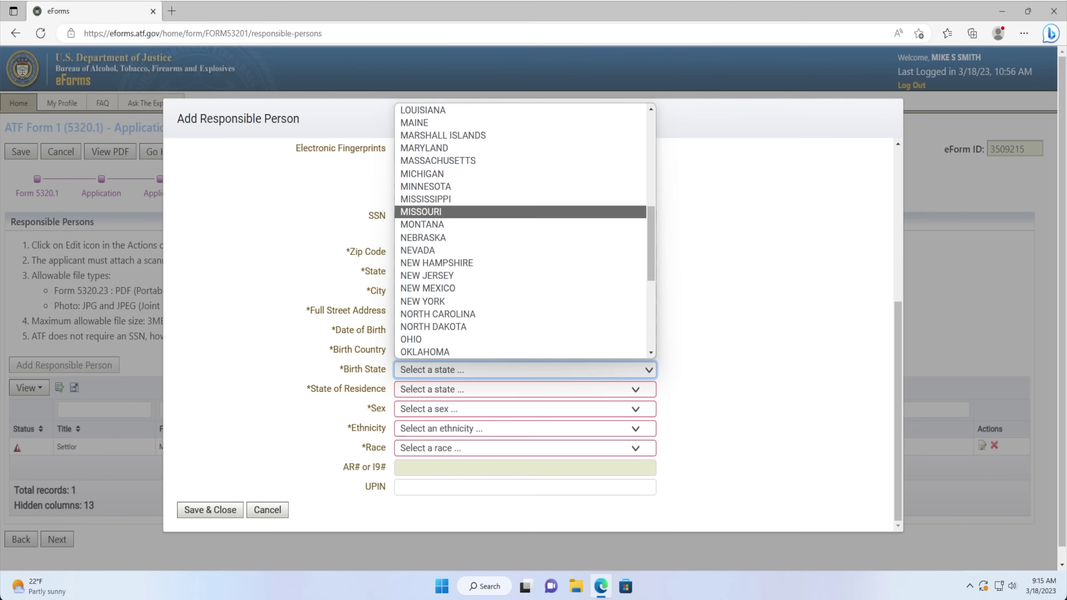
click(437, 212)
scroll(701, 330, down, 1)
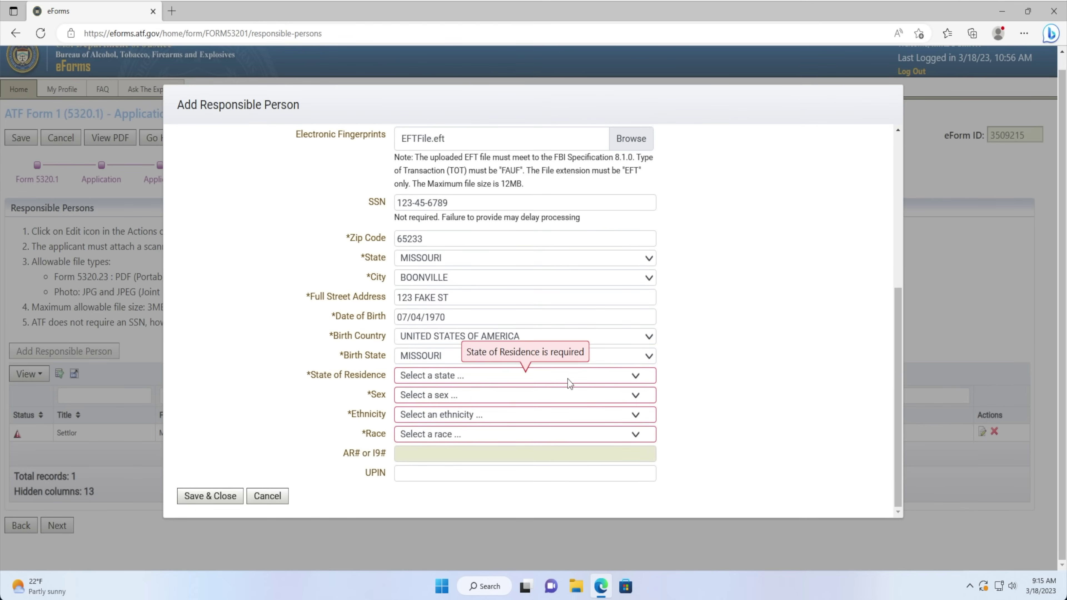
click(570, 378)
scroll(530, 324, down, 2)
scroll(529, 324, down, 3)
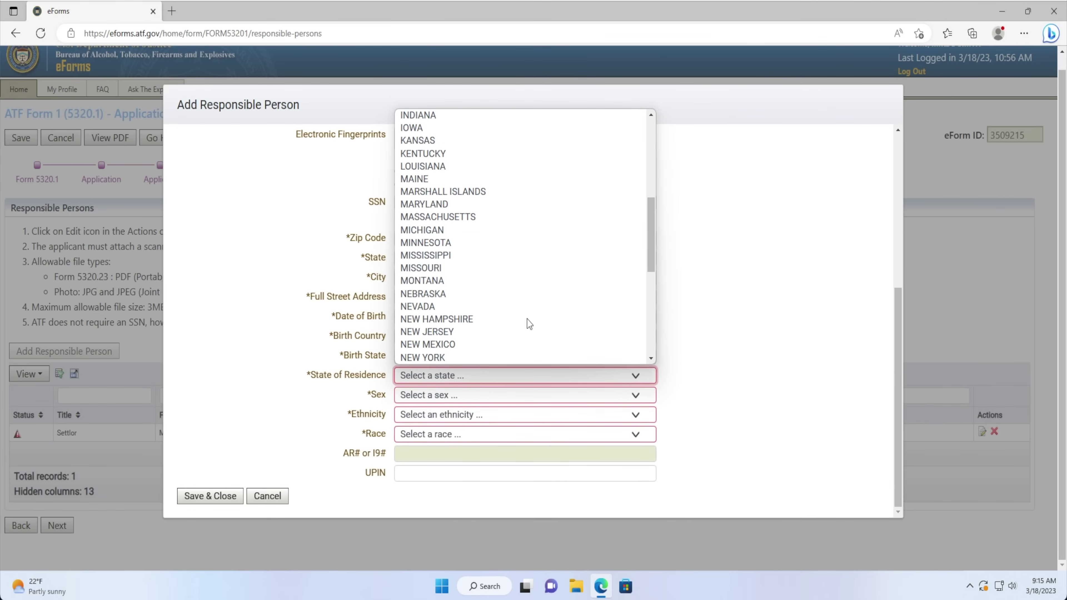
click(484, 269)
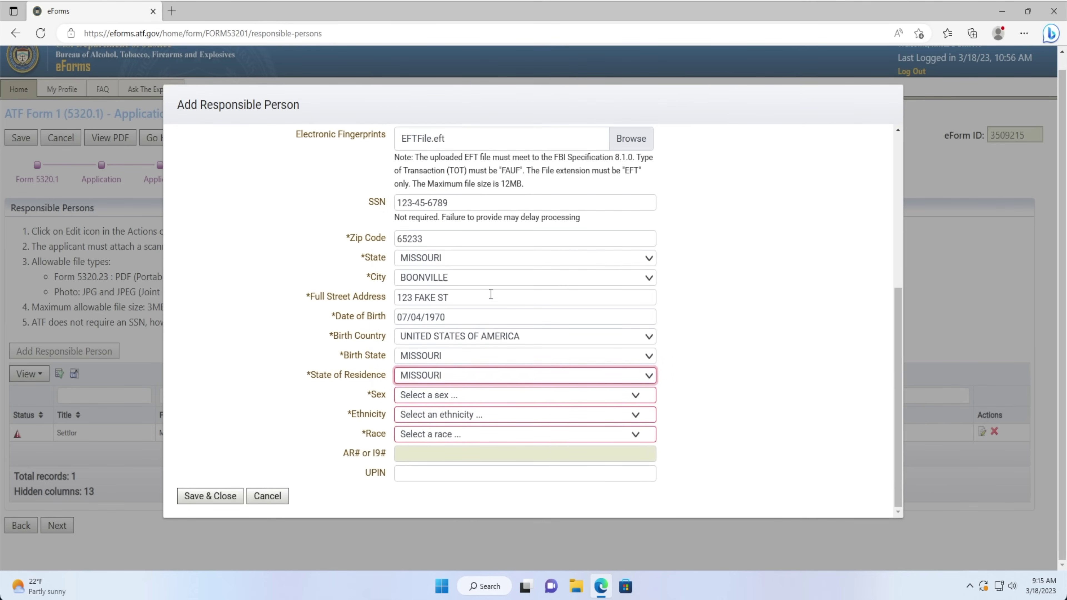
Set sex to MALE, ethnicity to NOT HISPANIC OR LATINO, and race to WHITE.
click(481, 397)
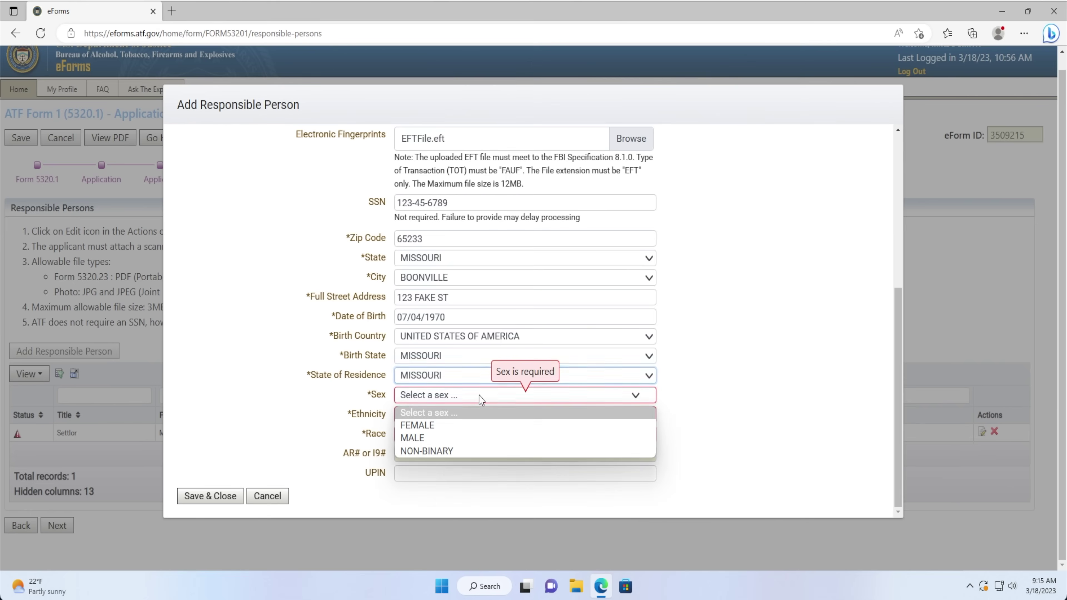
click(472, 438)
click(468, 416)
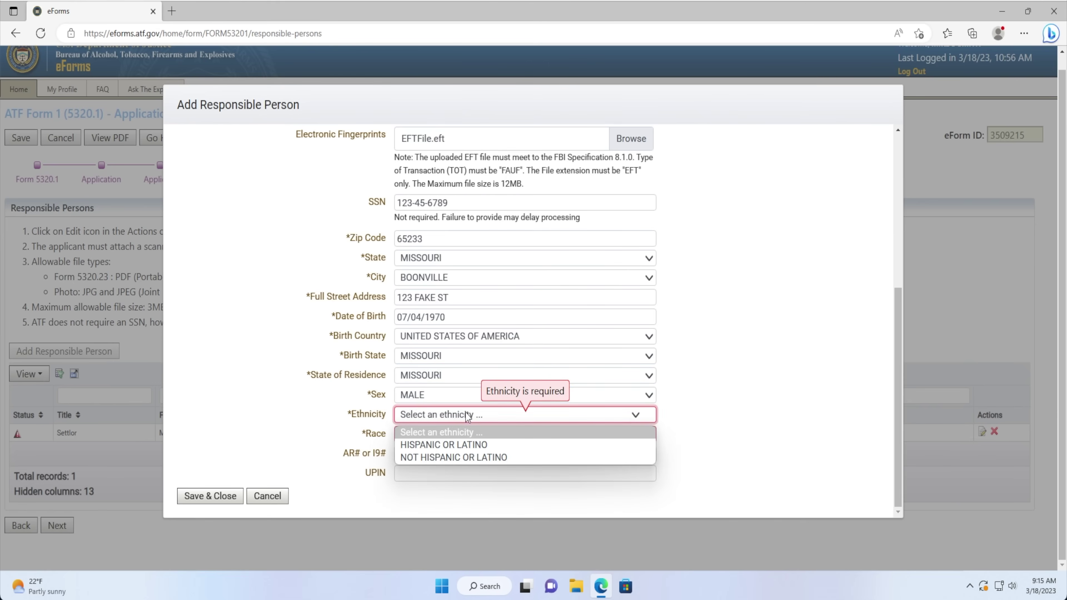
click(474, 454)
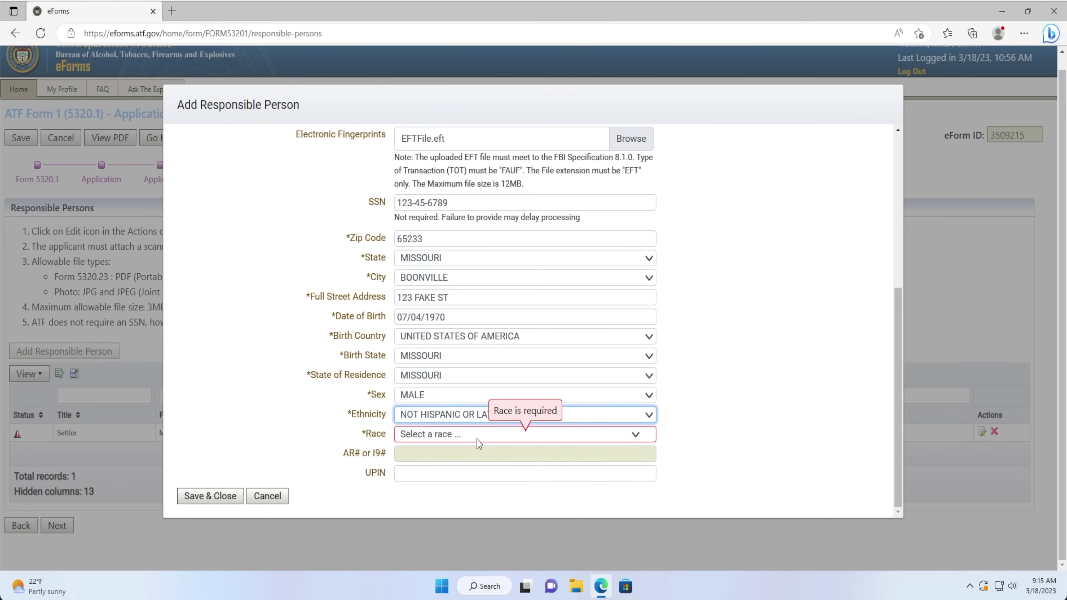
click(477, 436)
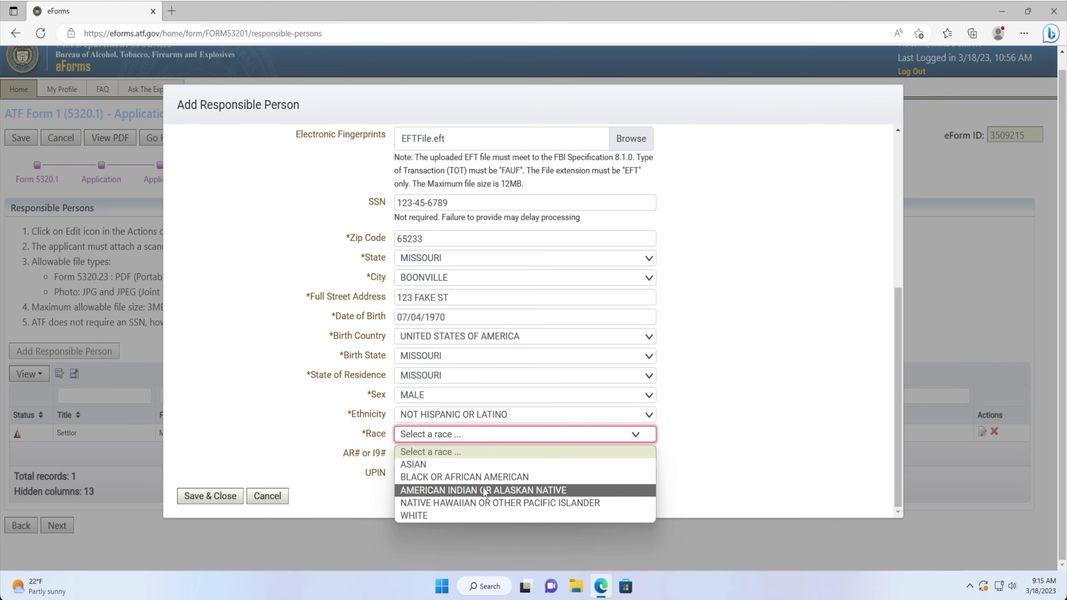
click(491, 516)
click(490, 509)
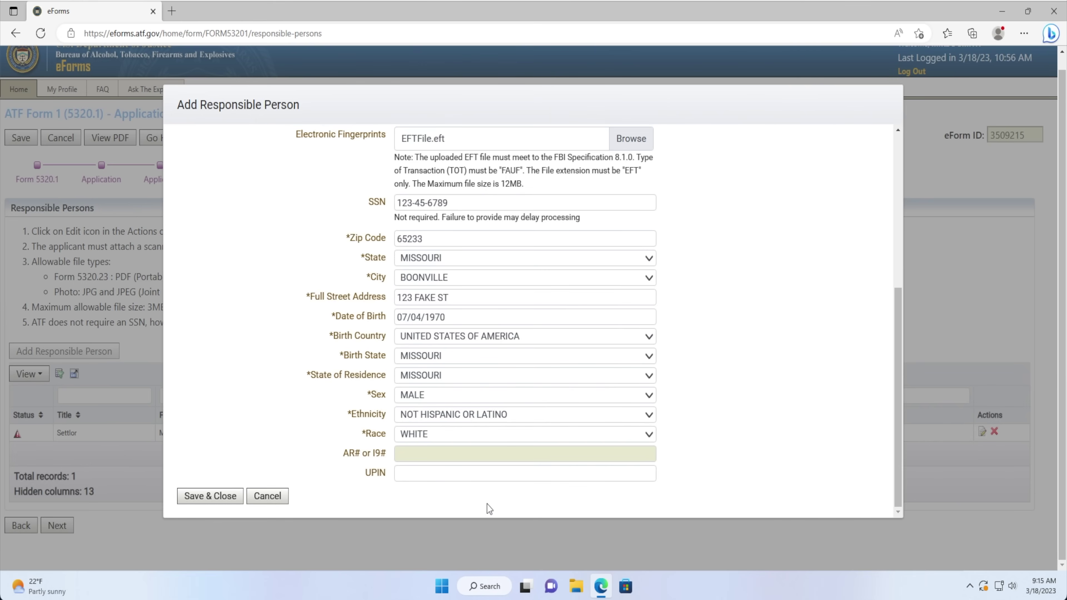
Review the settlor's details and save the record with Save & Close.
scroll(490, 509, up, 6)
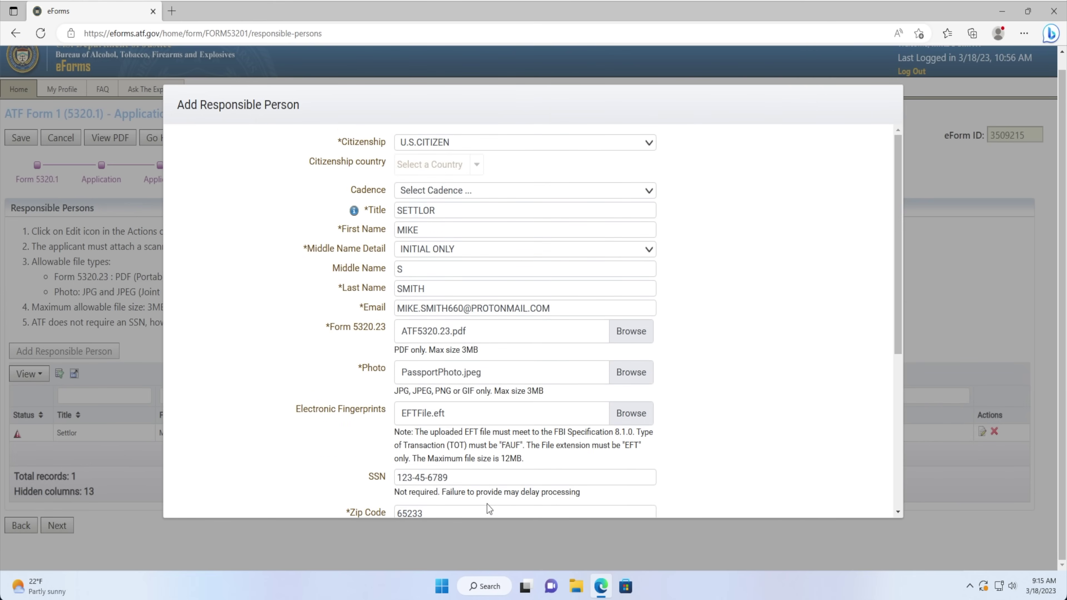
scroll(489, 509, down, 6)
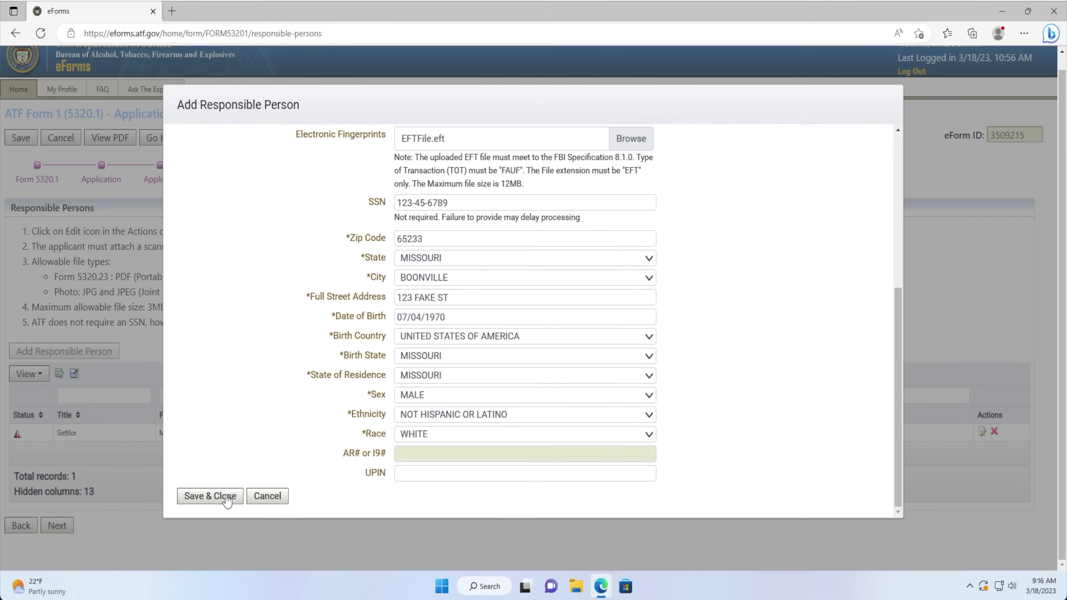
click(226, 497)
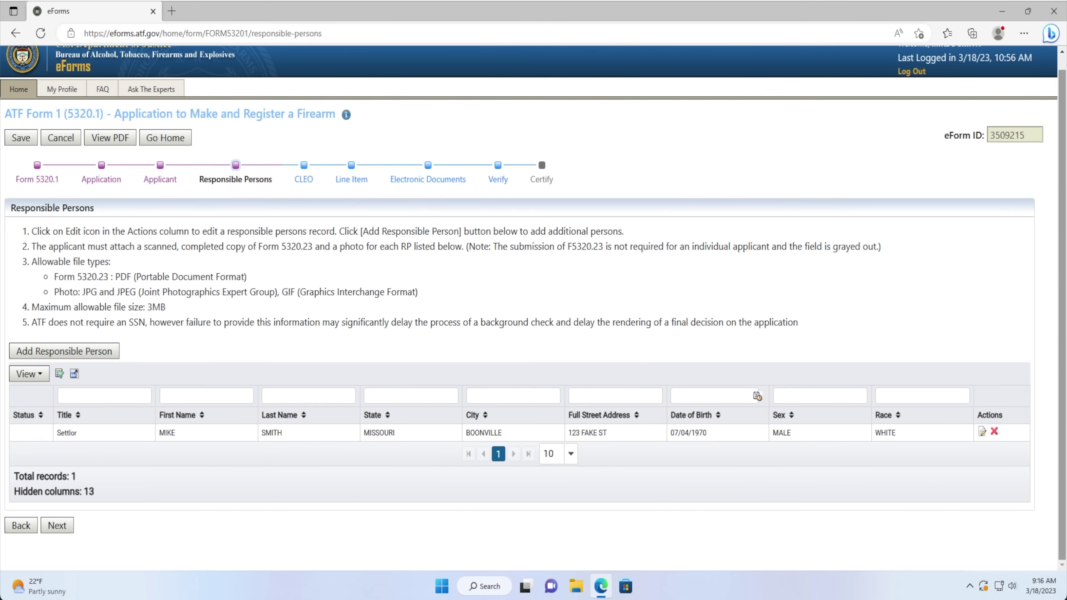
Add a U.S.CITIZEN responsible person titled TRUSTEE with first and last name, no middle name, and e-mail.
click(80, 356)
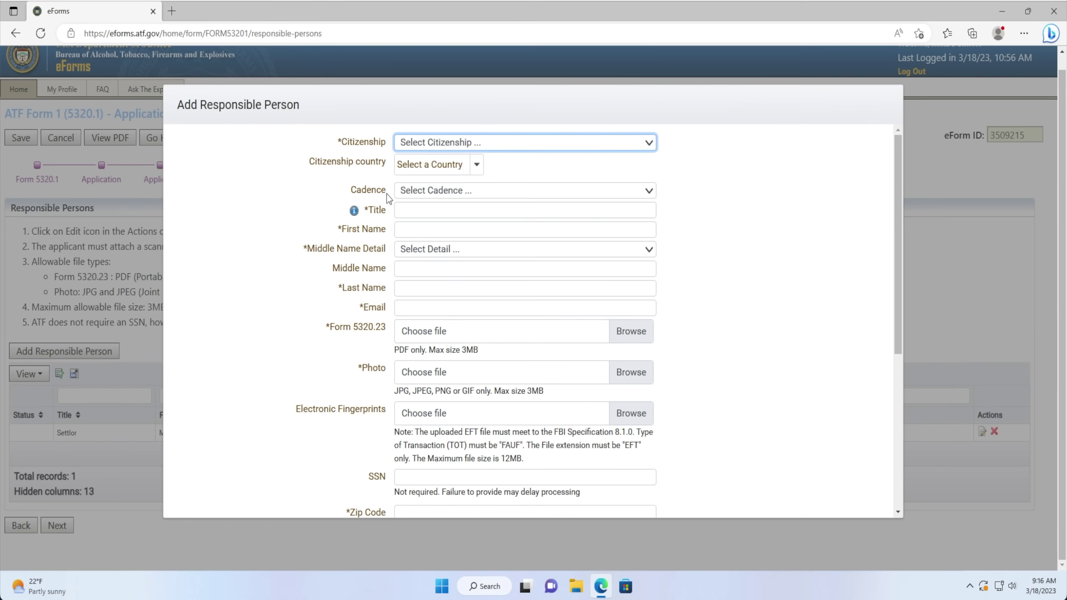
click(408, 143)
click(406, 169)
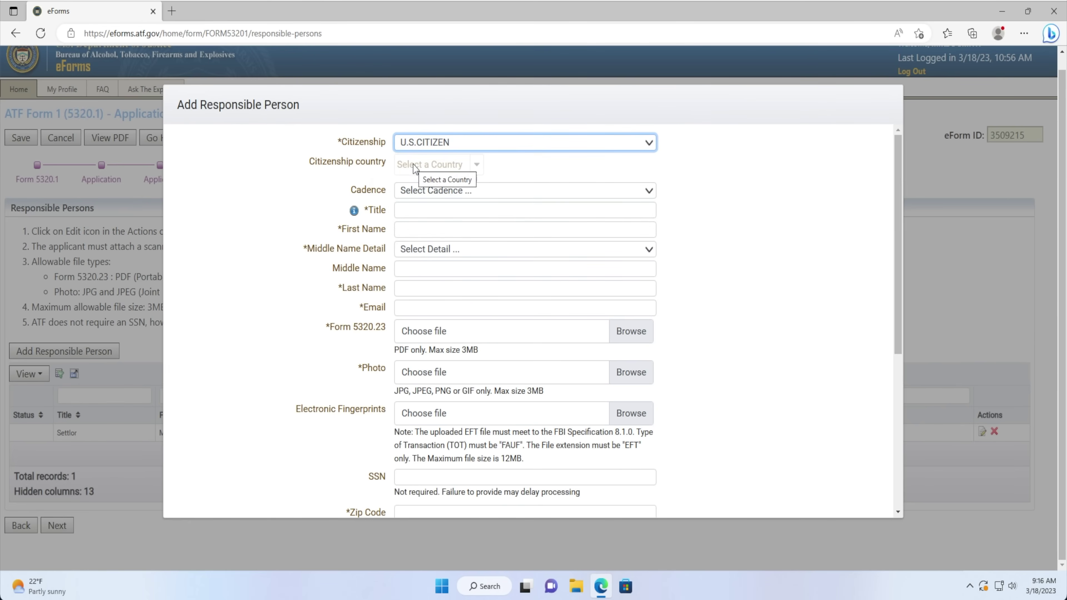
click(412, 191)
click(411, 192)
click(411, 206)
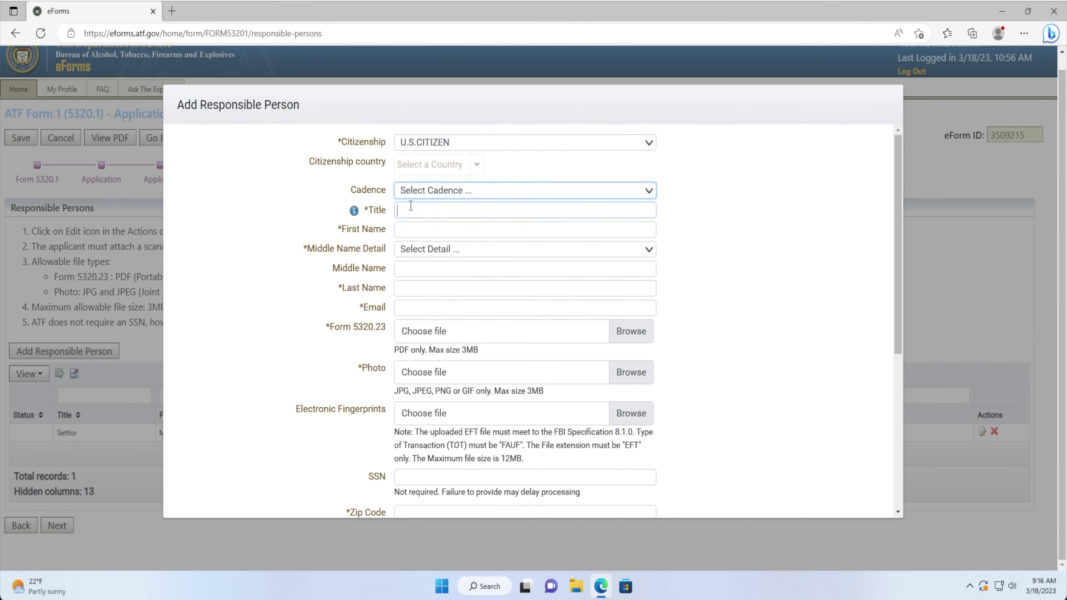
text(TRUSTEE)
key(Tab)
text(JOHN)
click(412, 250)
click(410, 279)
click(408, 286)
text(SMITH)
key(Tab)
Attach ATF5320.23.pdf, PassportPhoto.jpeg and EFTFile.eft to the trustee's record.
click(631, 332)
double_click(131, 114)
click(631, 373)
double_click(250, 110)
click(631, 414)
double_click(136, 135)
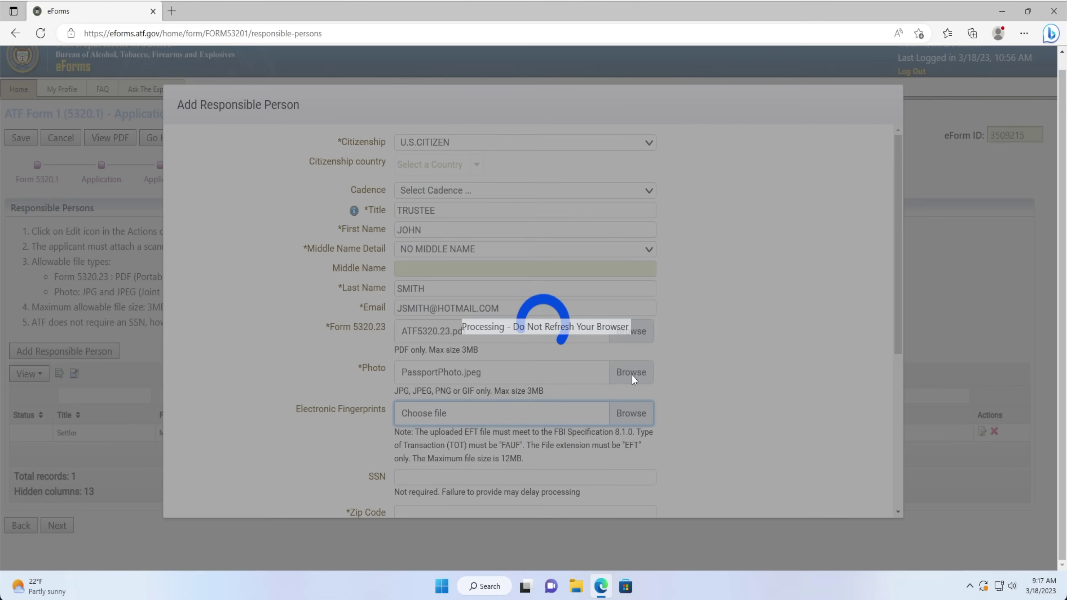
click(617, 363)
Enter the trustee's Social Security number, ZIP code, city, street address and date of birth.
scroll(525, 336, down, 5)
click(443, 203)
text(123-45-6789)
key(Tab)
text(12345)
click(420, 277)
click(420, 312)
click(419, 297)
text(123 FAKE ST)
click(406, 317)
text(07/26/1970)
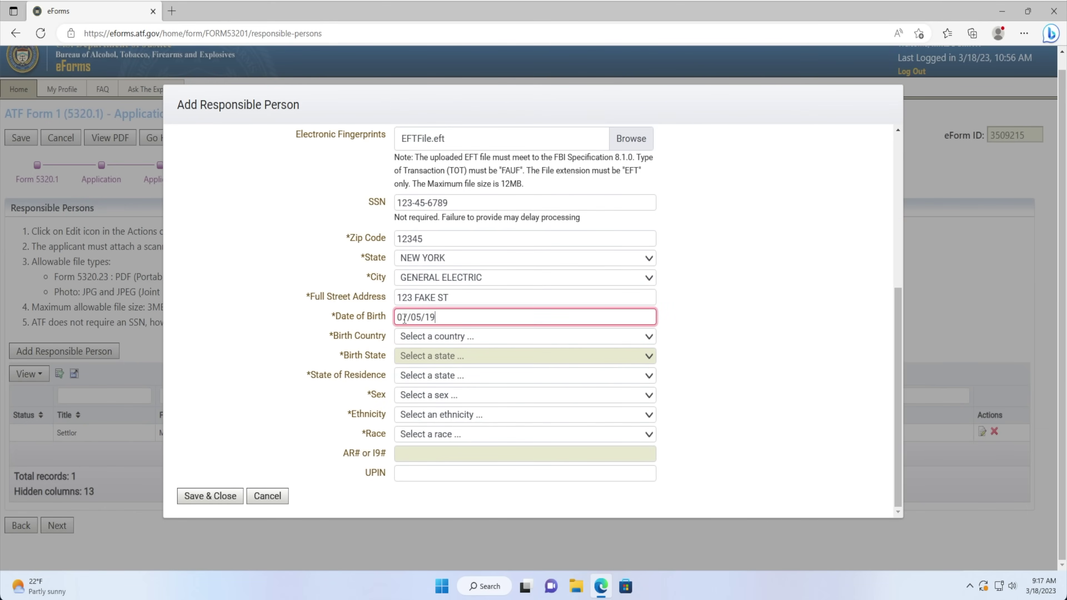
Set the trustee's birth country USA, birth and residence states, sex MALE, ethnicity, race WHITE, and save.
click(420, 336)
click(425, 301)
scroll(425, 300, up, 1)
click(429, 414)
scroll(429, 300, down, 7)
click(421, 192)
click(525, 434)
click(525, 389)
click(416, 439)
click(525, 410)
click(526, 431)
click(416, 518)
click(205, 562)
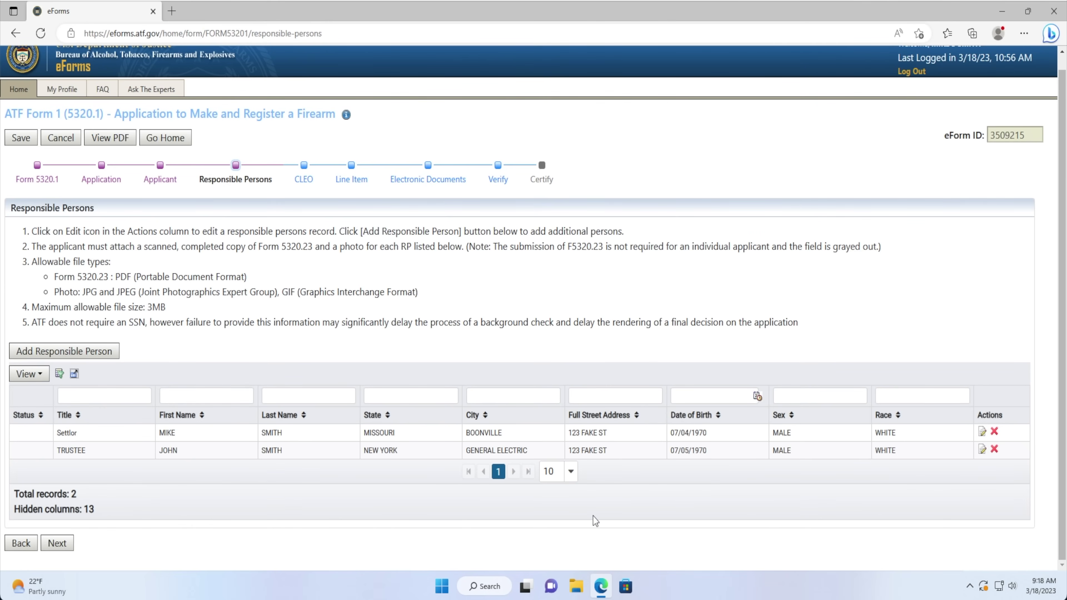
Delete the Trustee record and add the Birth State and Email columns to the Responsible Persons table.
click(994, 449)
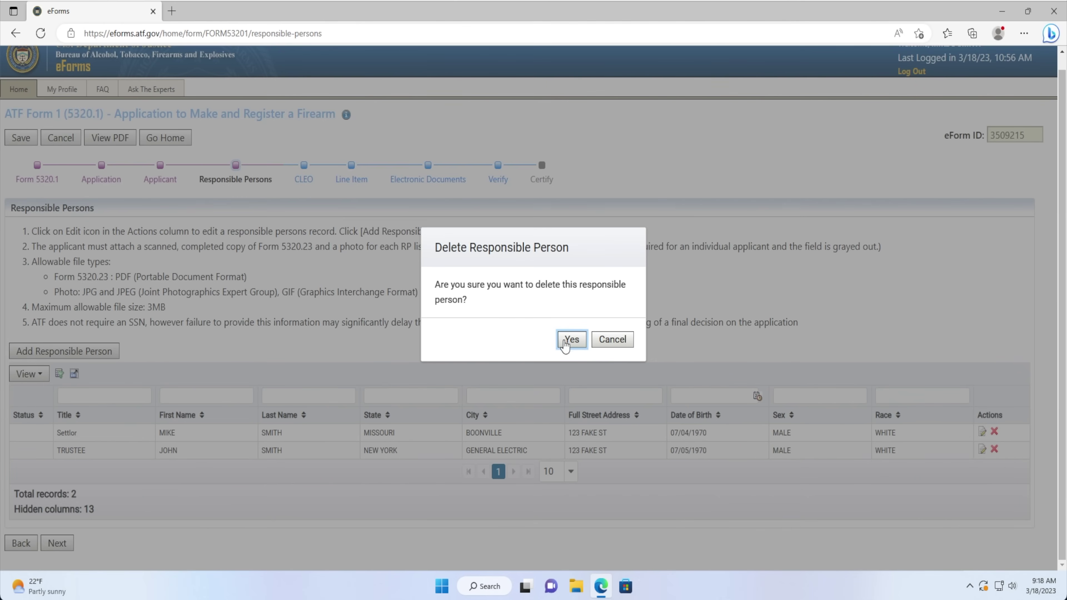
click(565, 340)
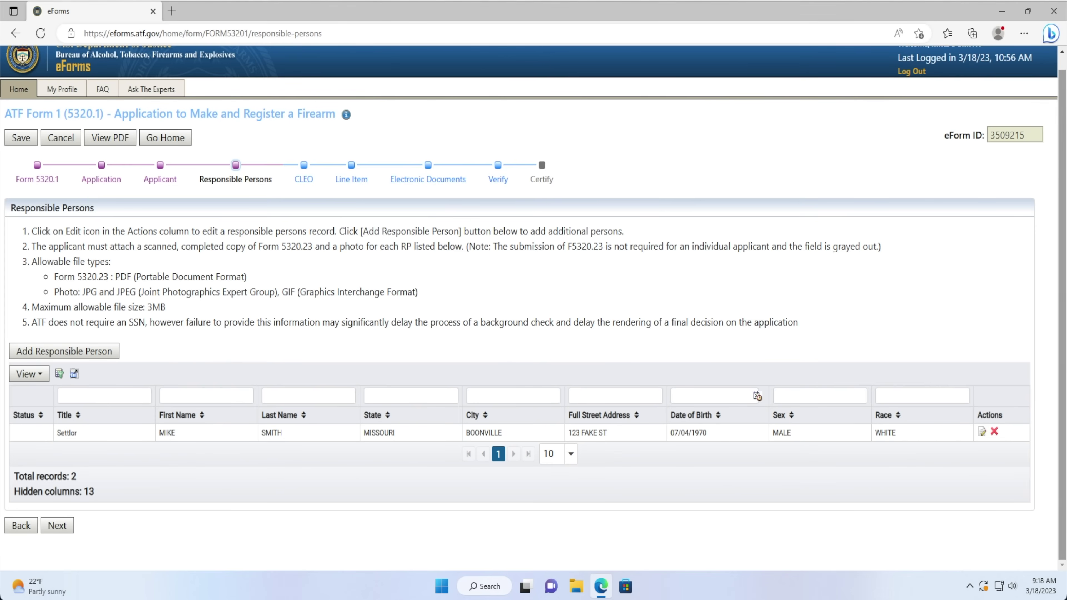
click(29, 376)
scroll(54, 437, down, 3)
scroll(53, 439, down, 3)
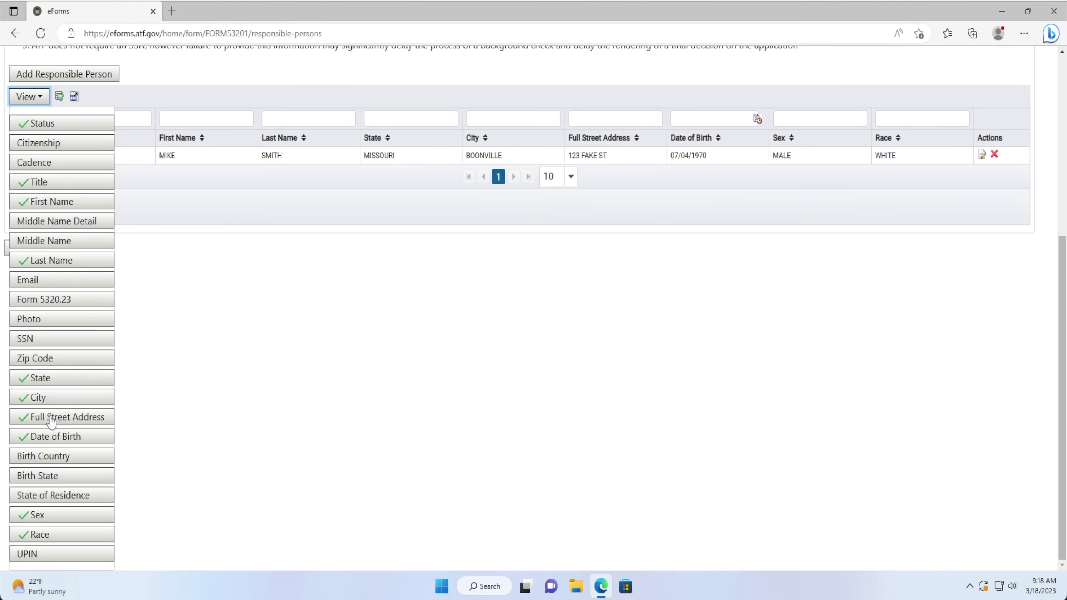
click(45, 477)
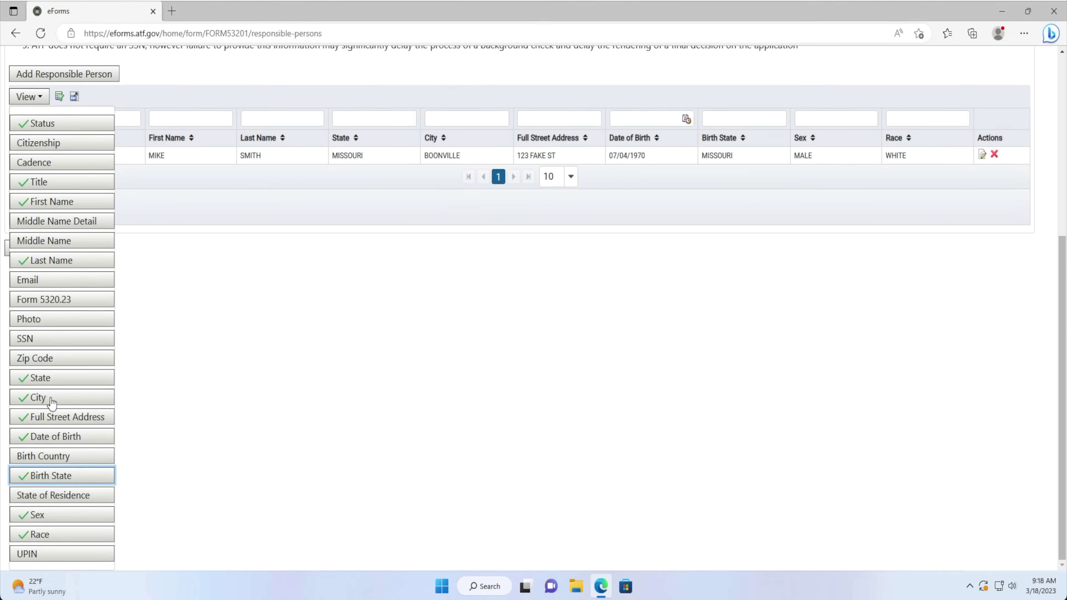
click(36, 289)
click(171, 323)
scroll(171, 323, up, 5)
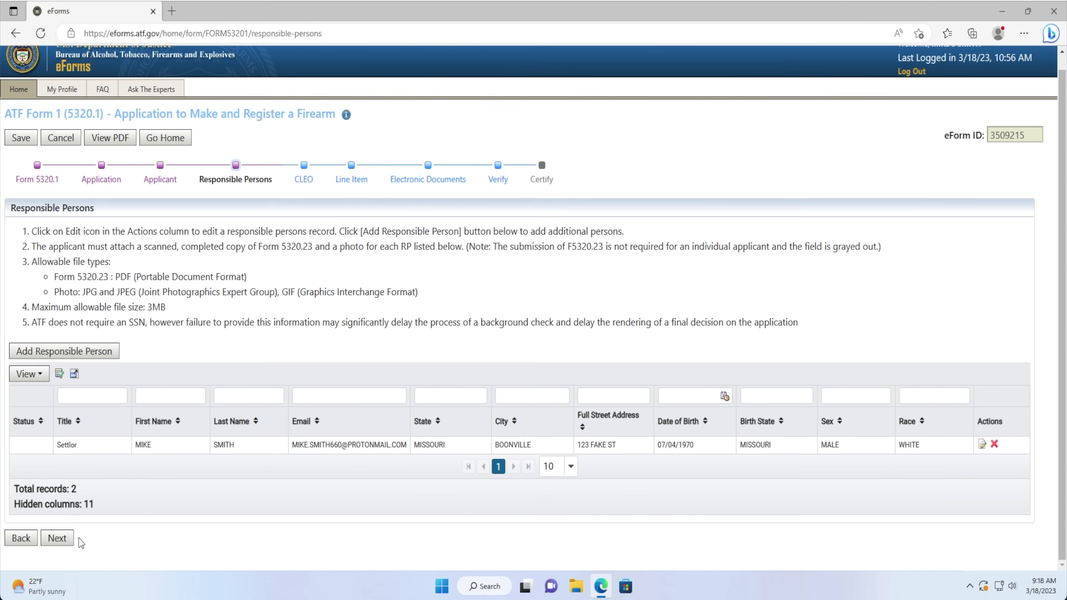
Enter Cooper County Sheriff's Office as the CLEO agency, with the official's name and title Sheriff.
click(58, 539)
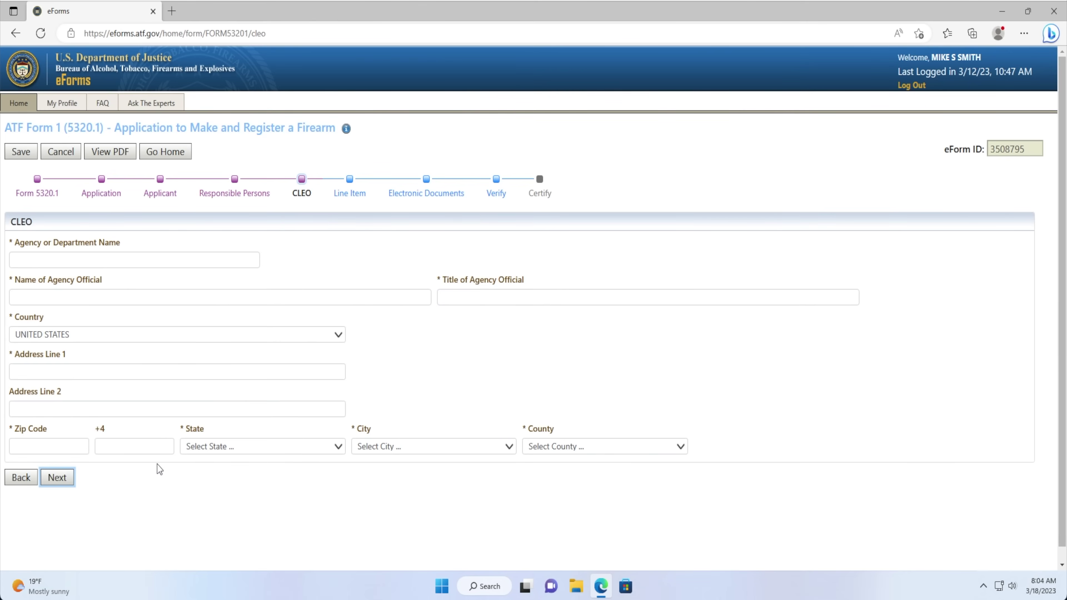
click(19, 258)
text(cooper )
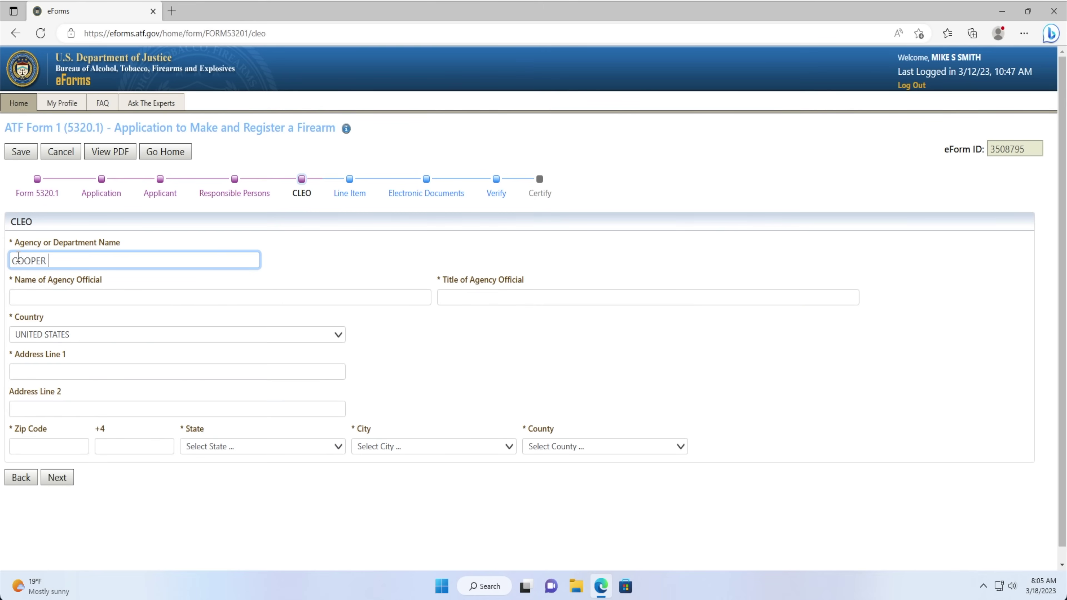
text(county sheriff's office)
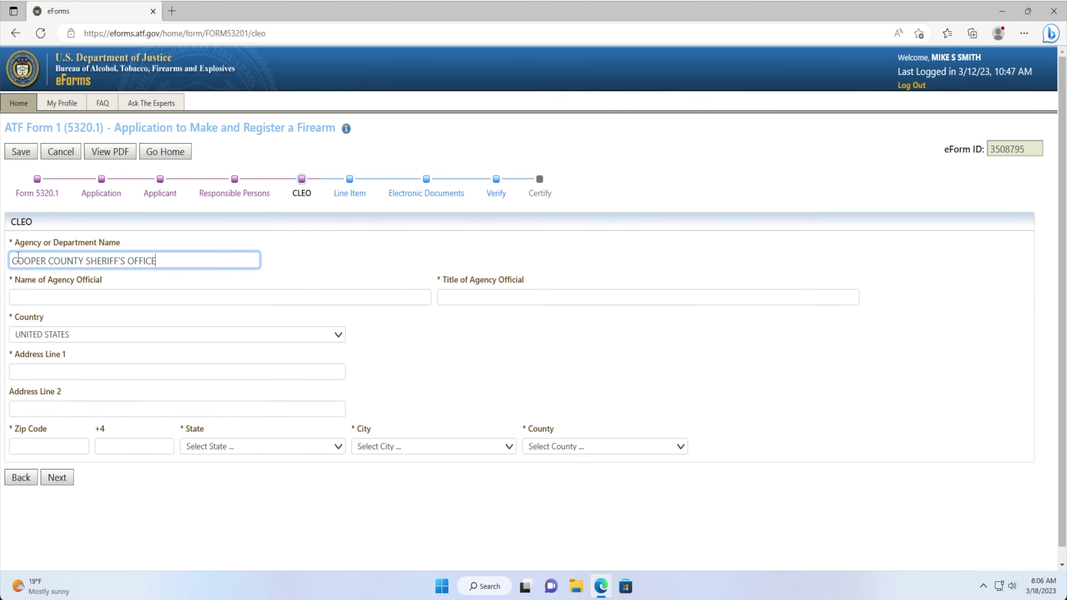
click(93, 296)
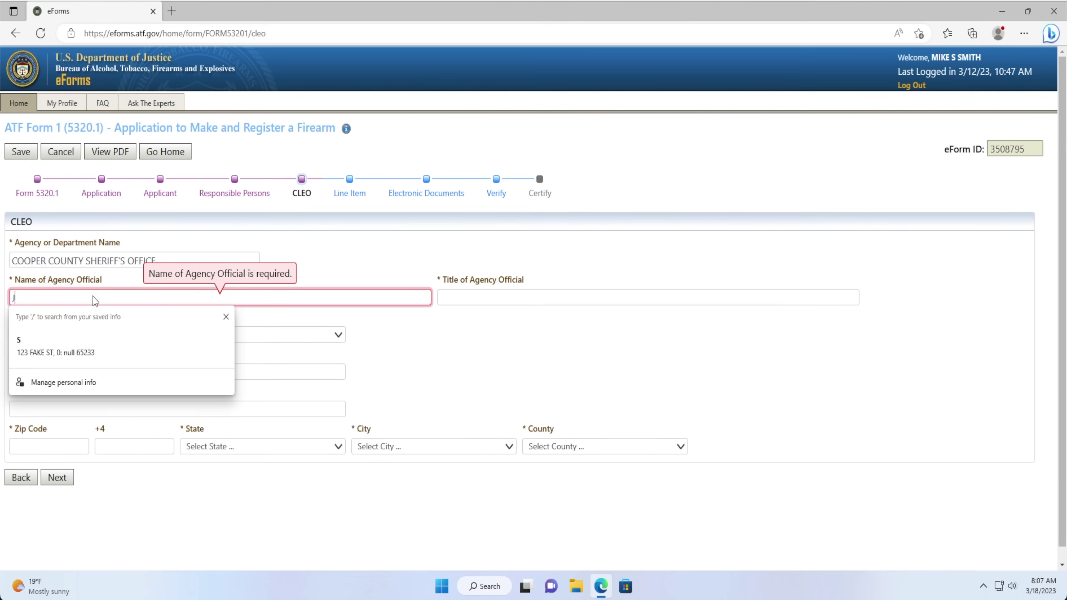
text(joe off)
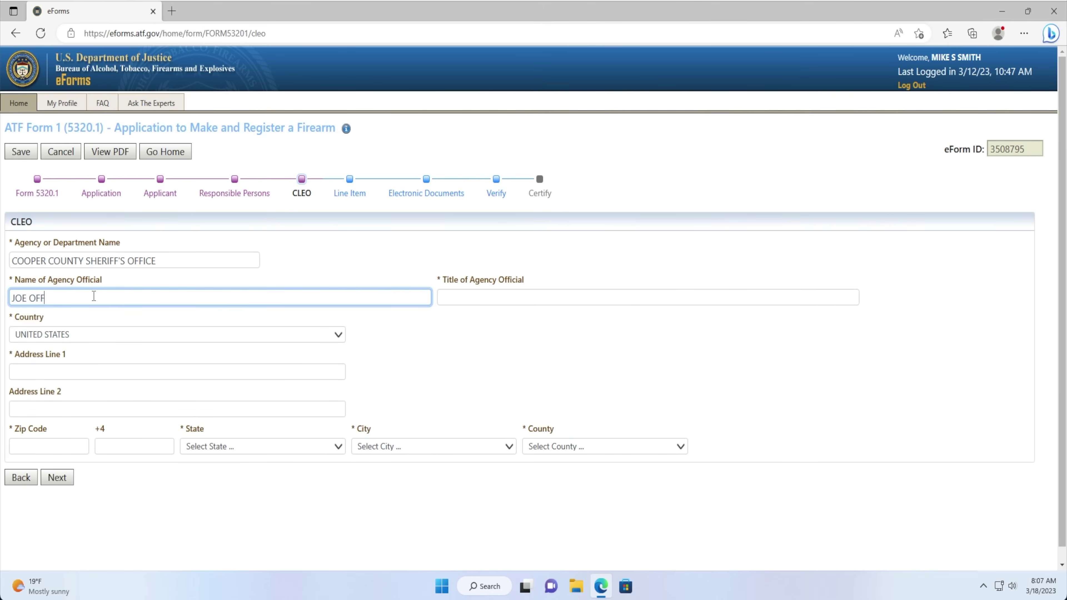
text(icer)
key(Tab)
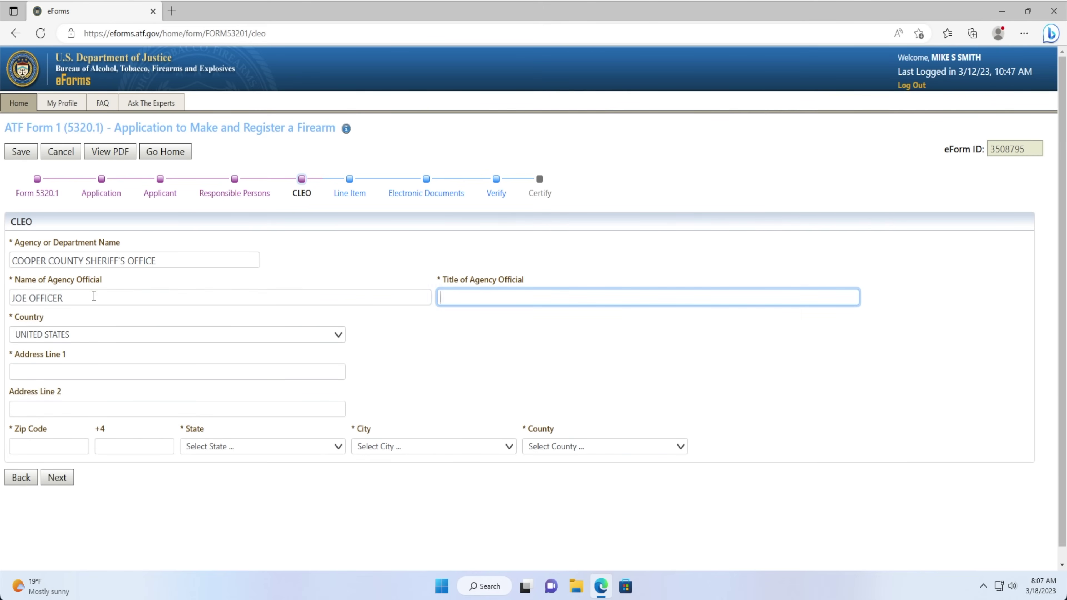
text(sheriff)
Fill in the CLEO street address, zip 65233 and city BOONVILLE, then continue to Line Item.
key(Tab)
key(Tab)
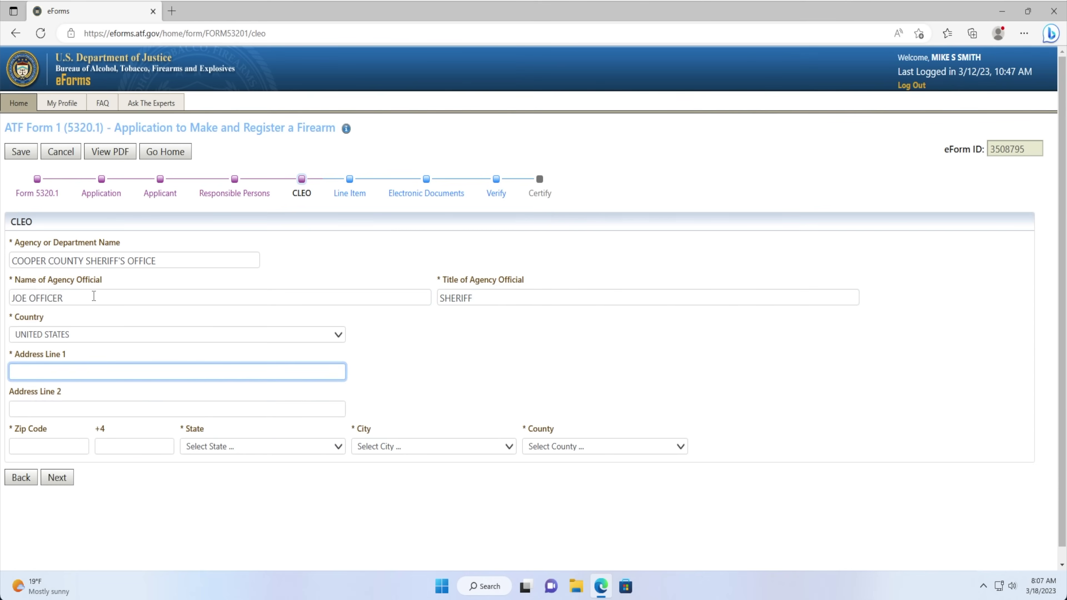
text(200 ma)
text(IN ST)
key(Tab)
key(Tab)
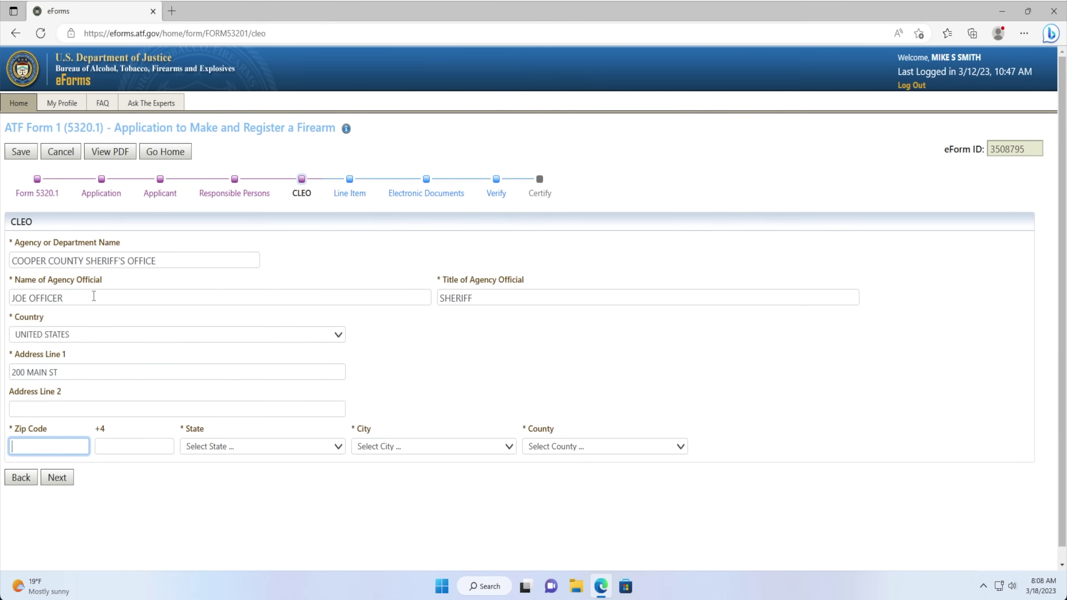
text(65233)
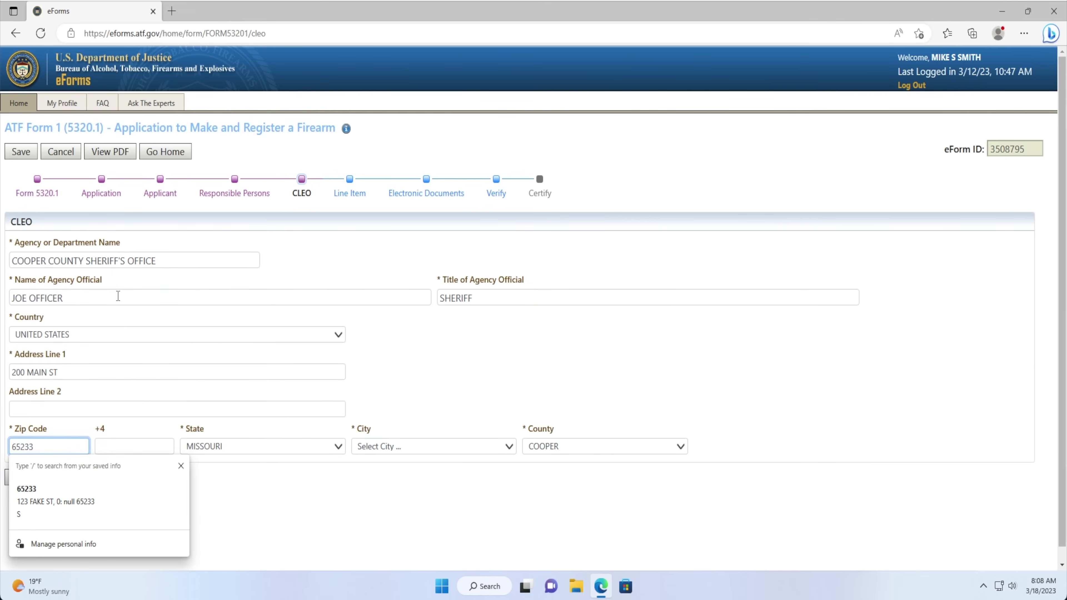
click(391, 452)
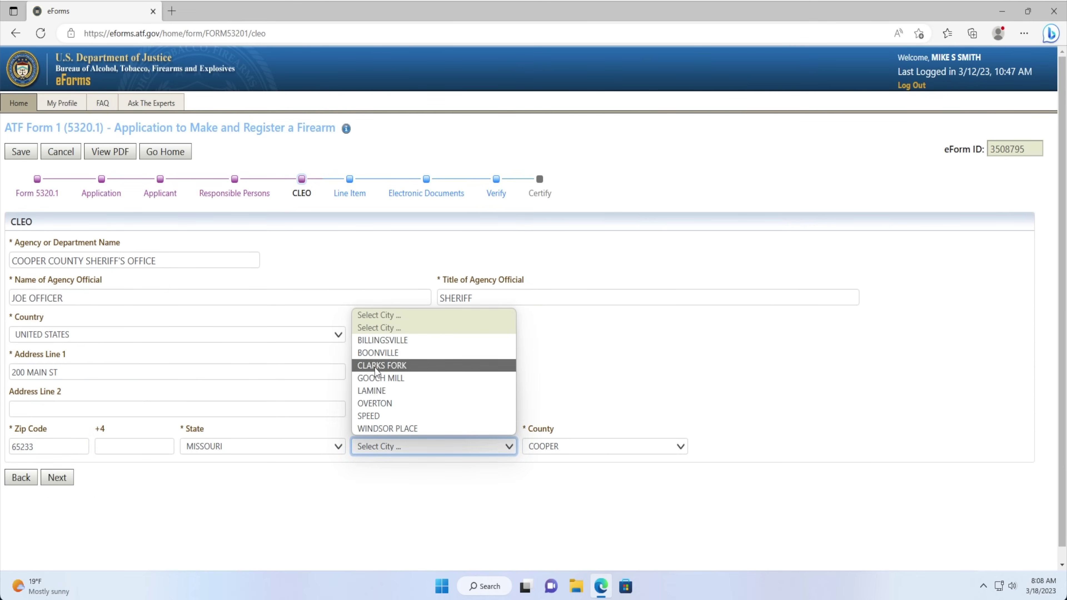
click(384, 353)
click(523, 507)
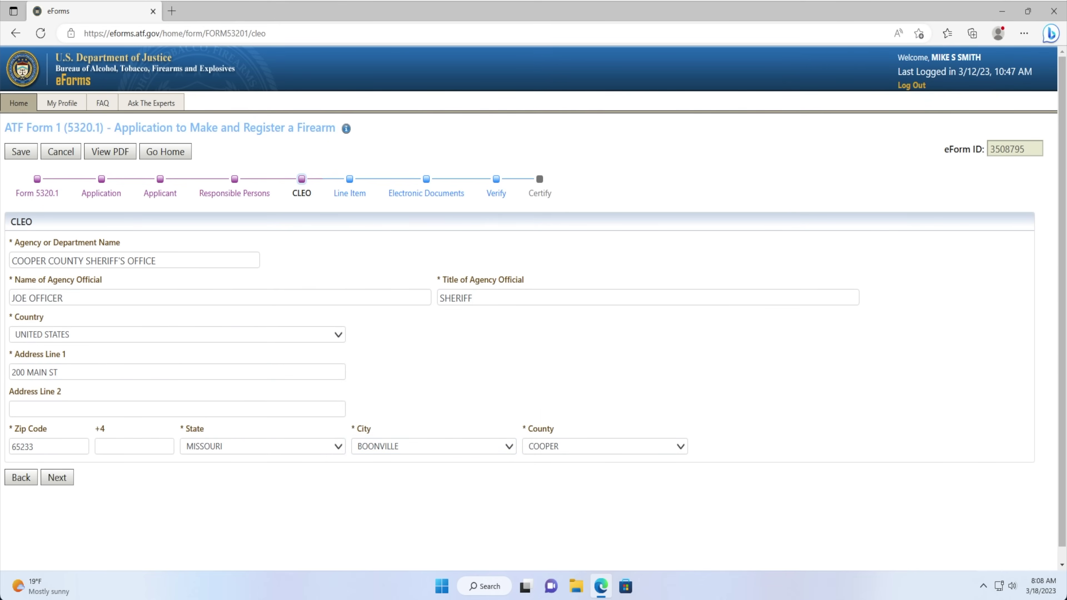
click(63, 481)
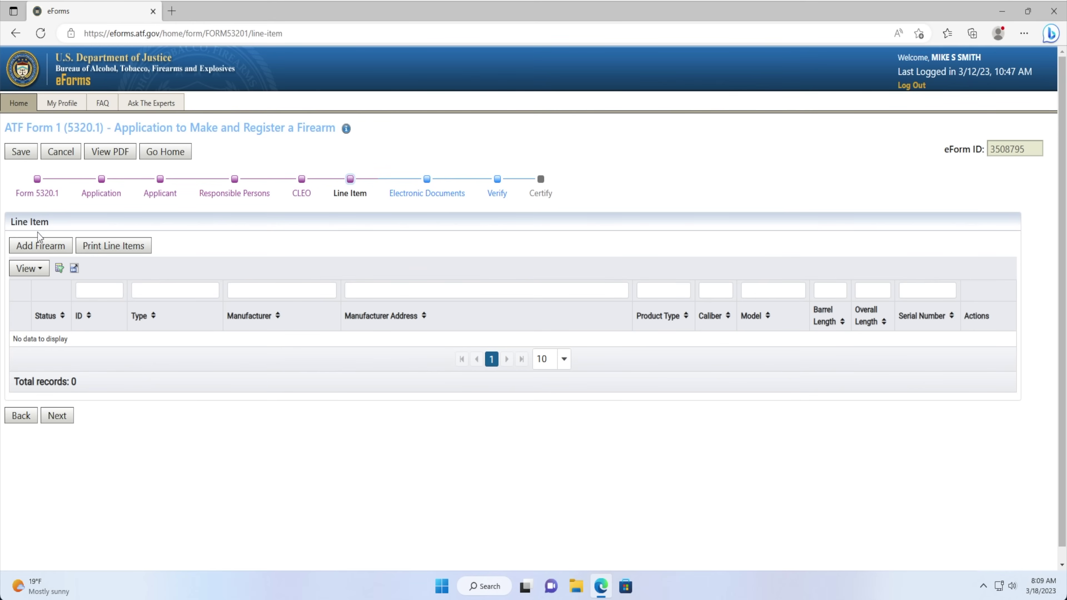
Add a firearm with PALMETTO STATE ARMORY verified as manufacturer, country UNITED STATES, and advance to step 2.
click(49, 245)
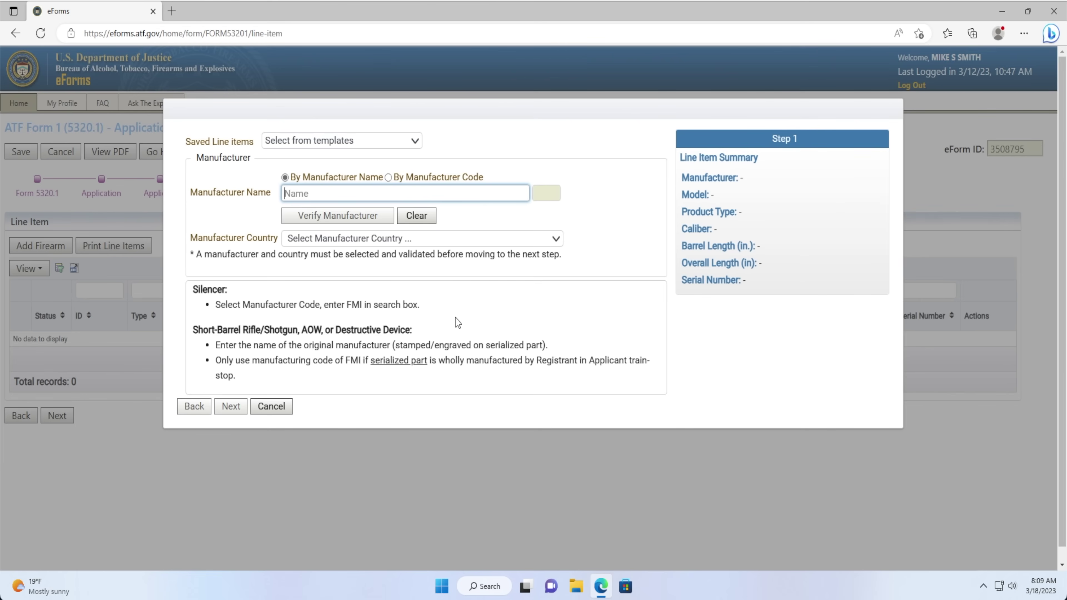
text(PALMETTO)
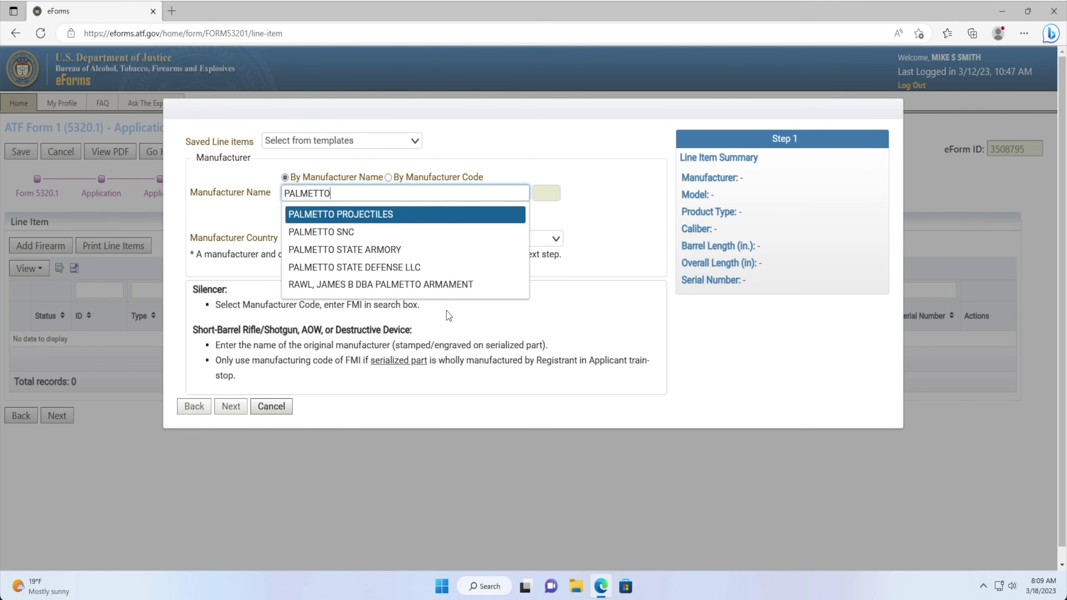
click(388, 251)
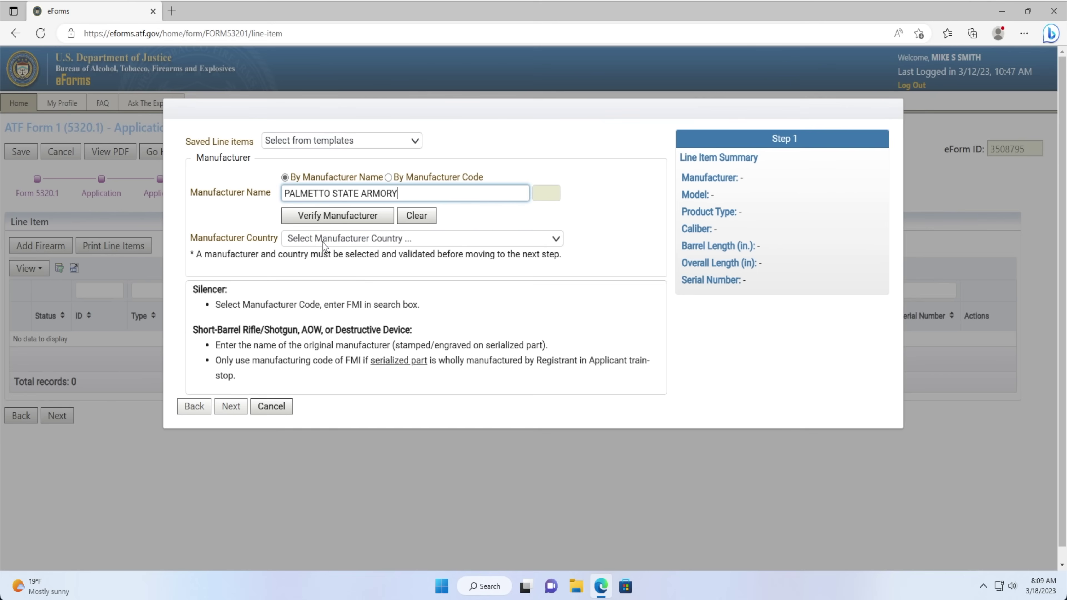
click(315, 220)
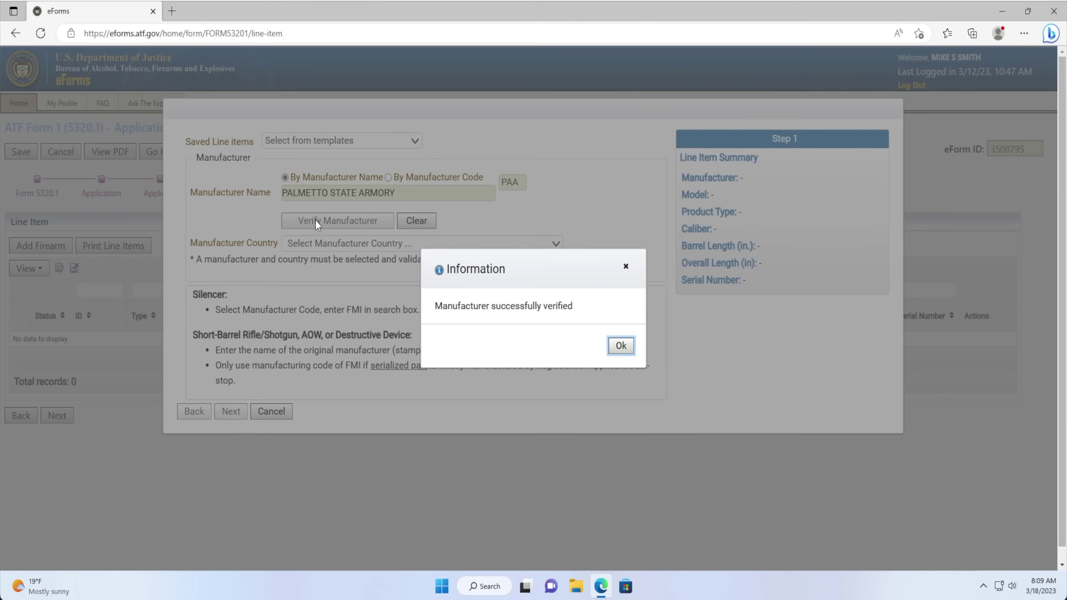
click(621, 346)
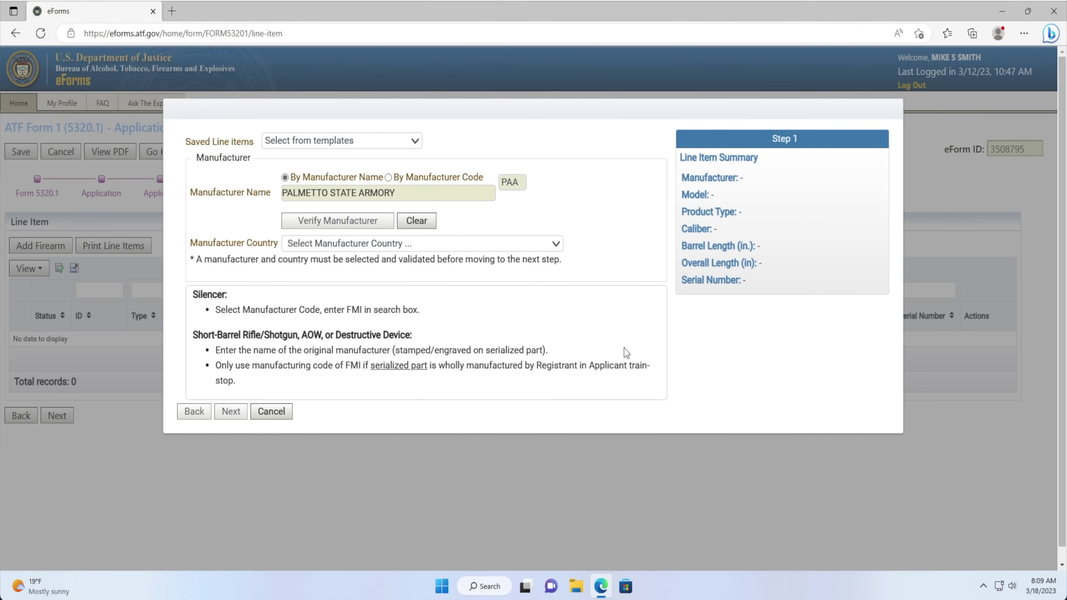
click(456, 245)
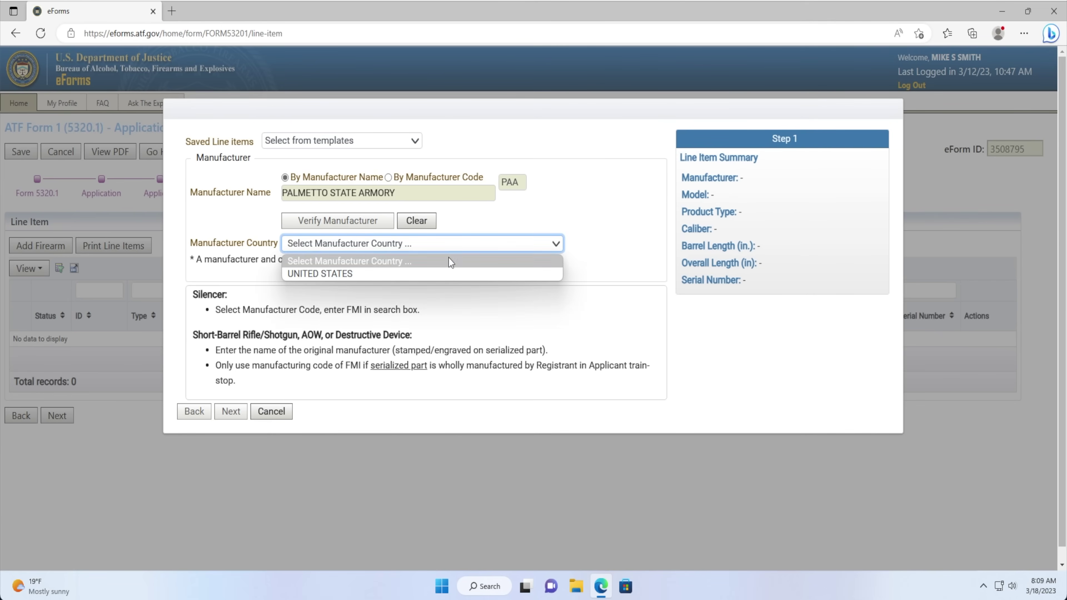
click(433, 274)
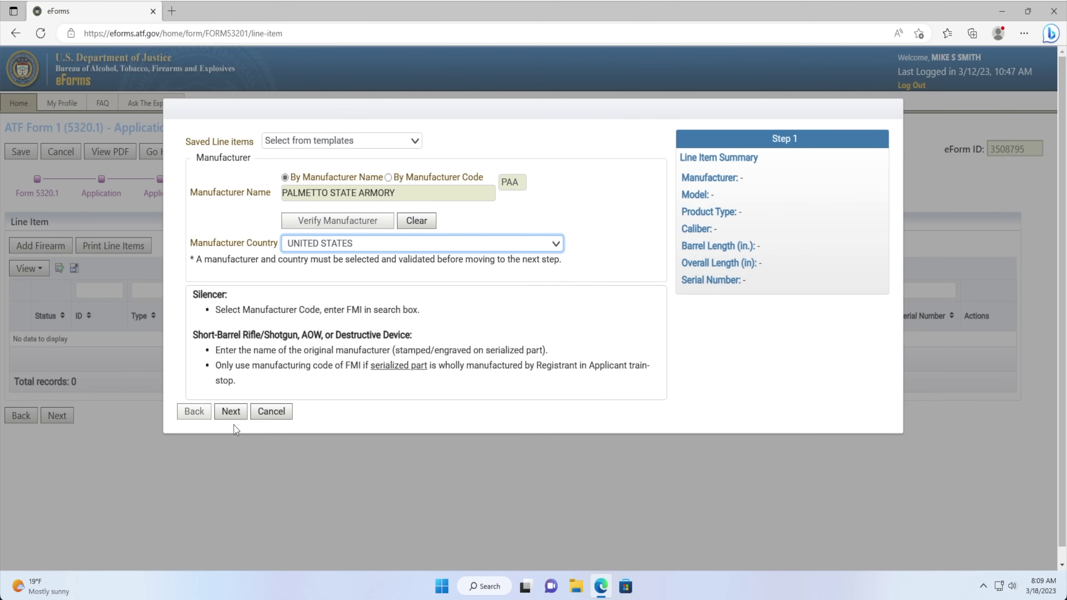
click(231, 414)
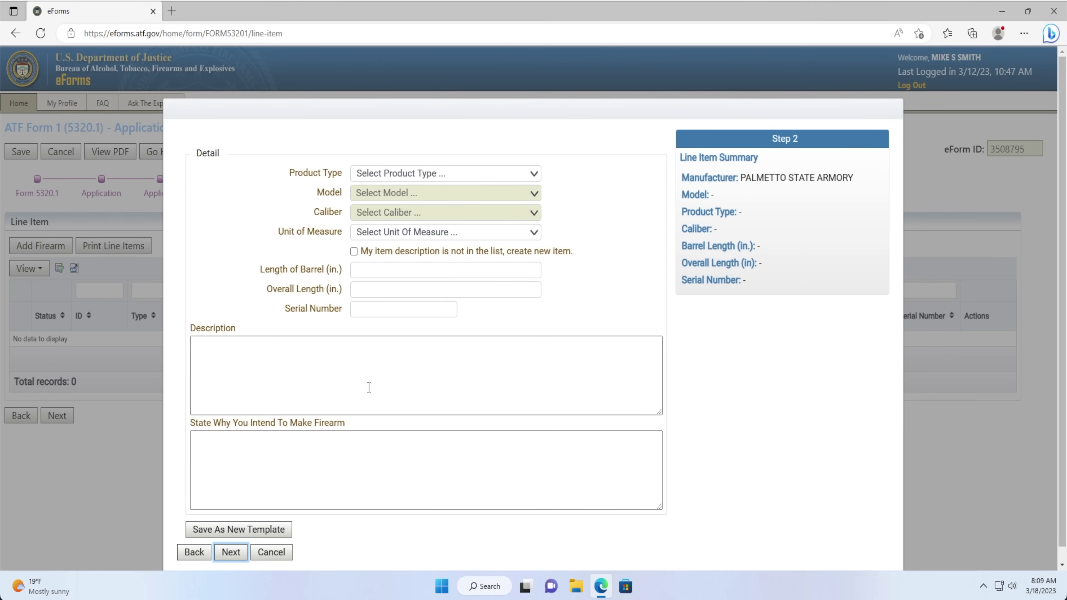
Choose SHORT BARRELED RIFLE, search the model list for FRE, pick caliber 5.56 and unit MM, and mark the item not listed.
click(382, 175)
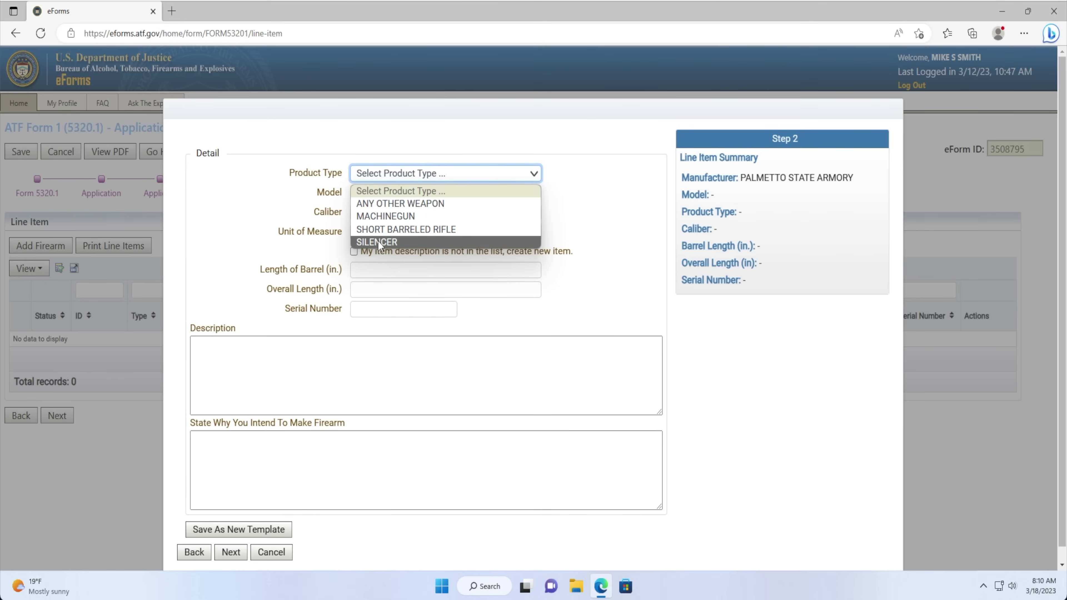
click(381, 230)
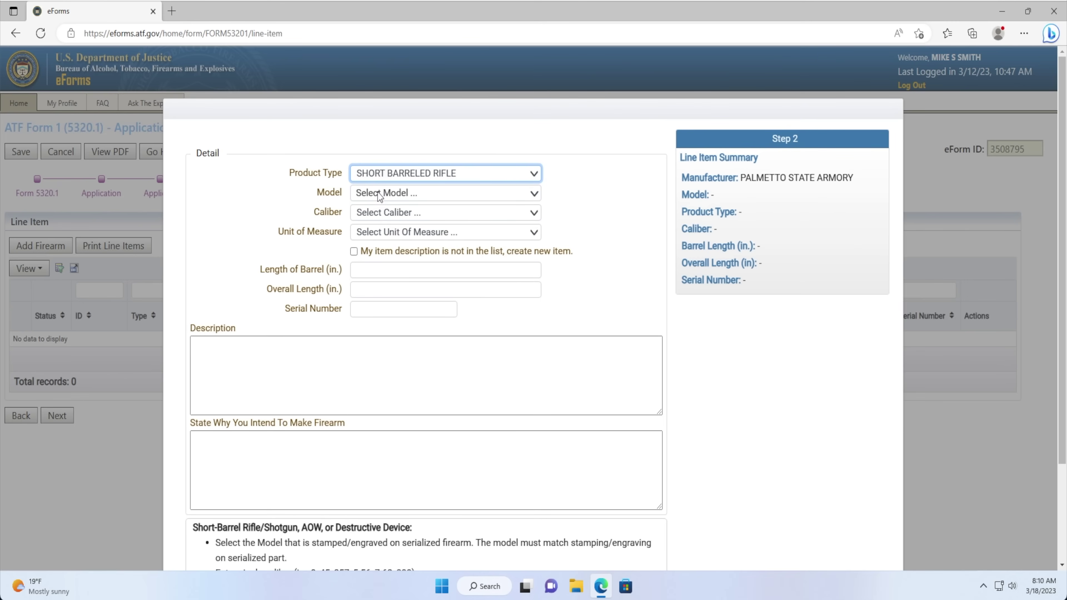
click(380, 196)
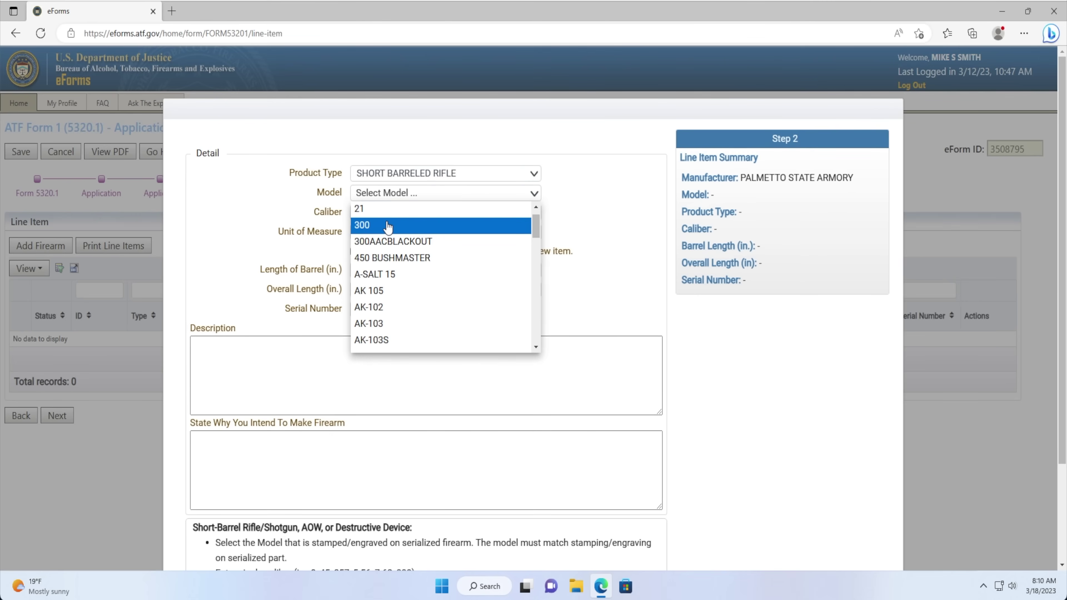
text(FREEDOM-15)
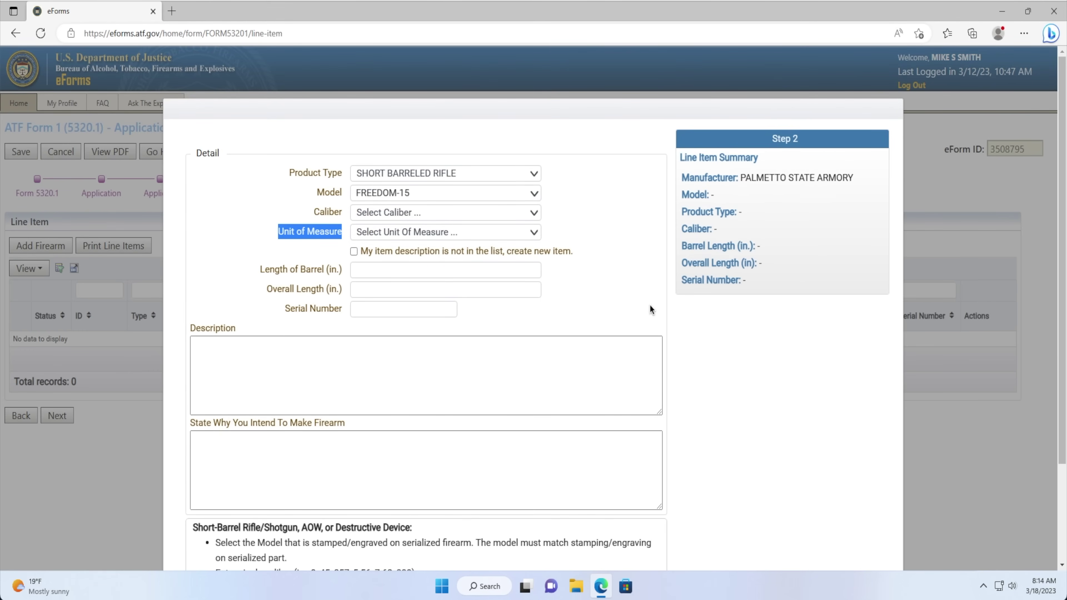
click(250, 240)
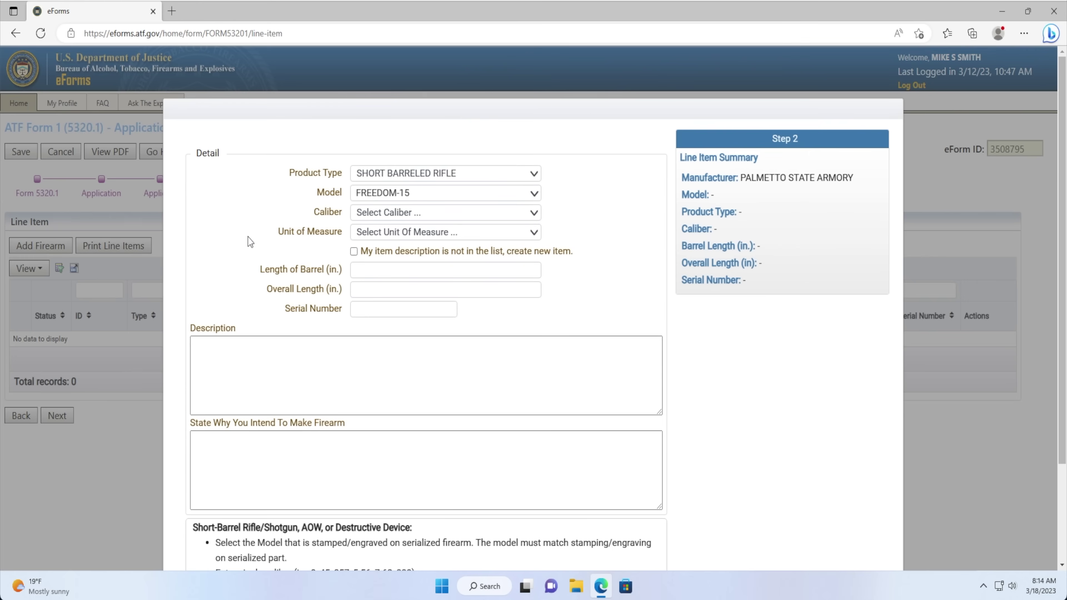
click(364, 218)
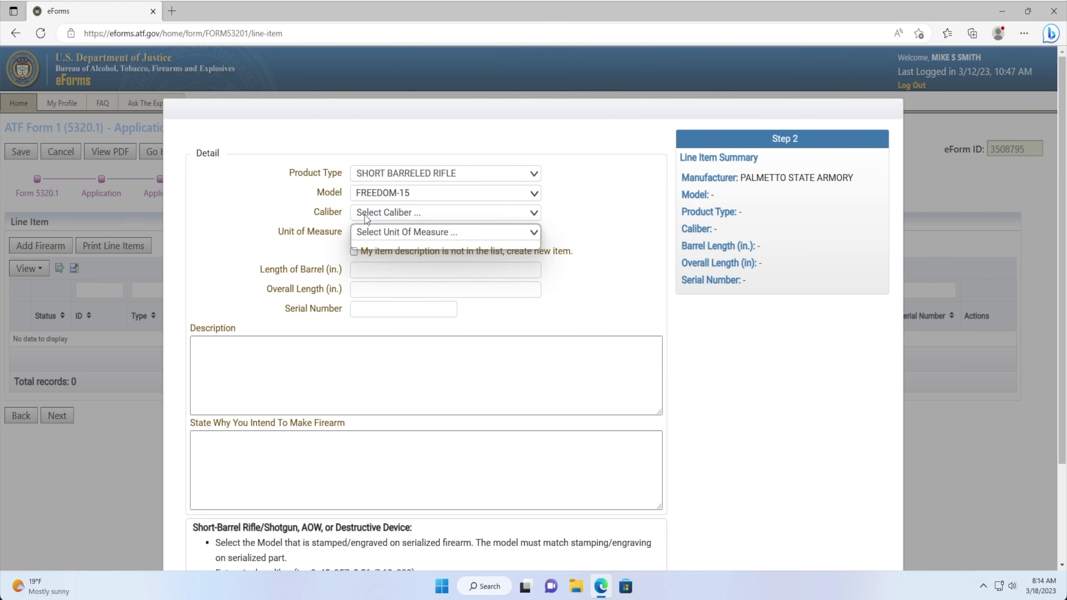
click(369, 242)
click(373, 238)
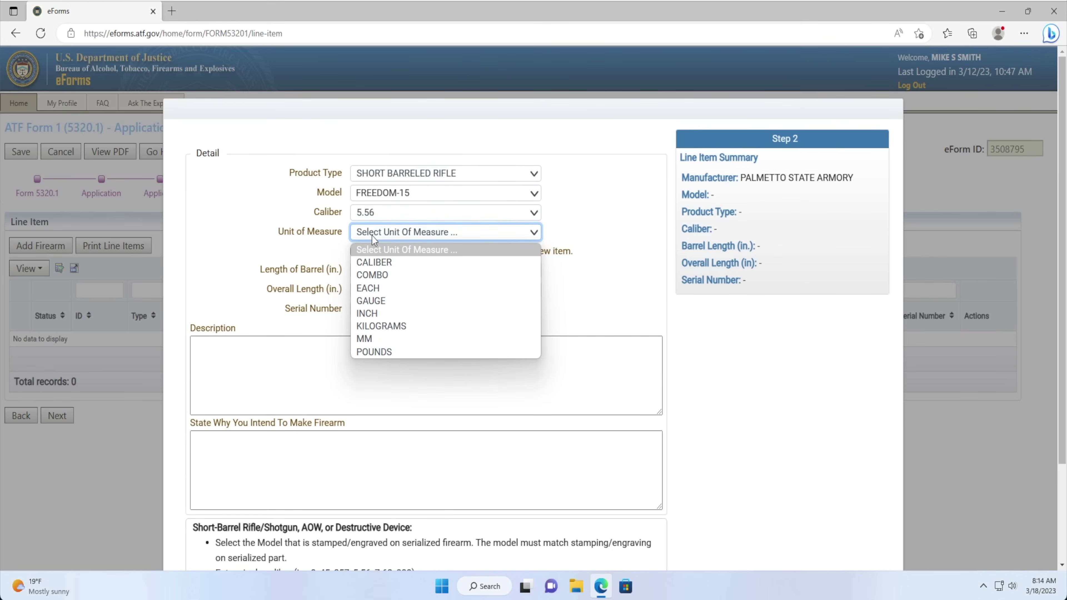
click(374, 339)
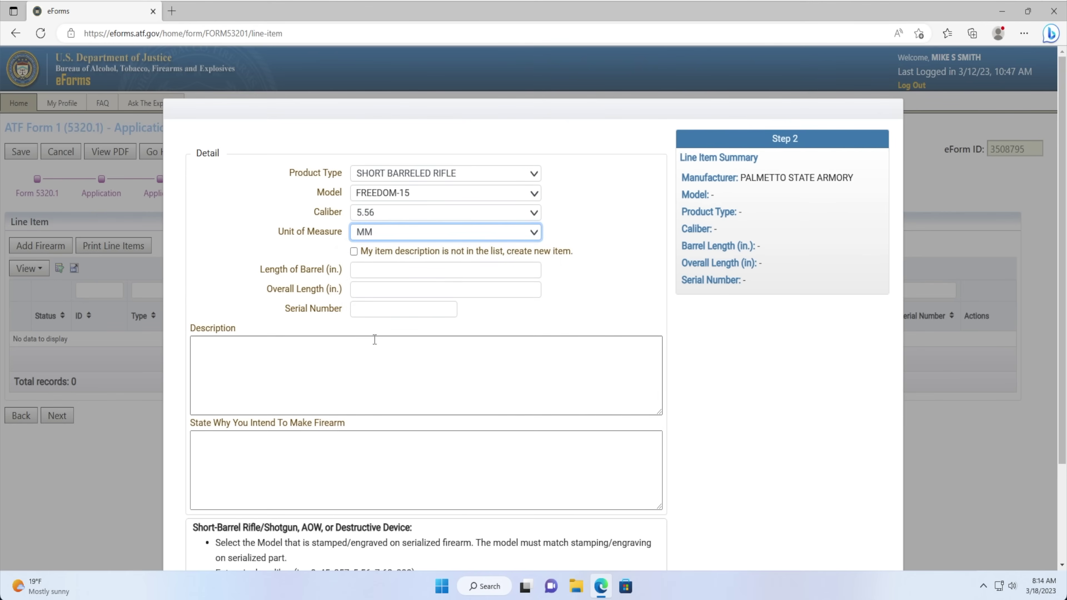
click(354, 251)
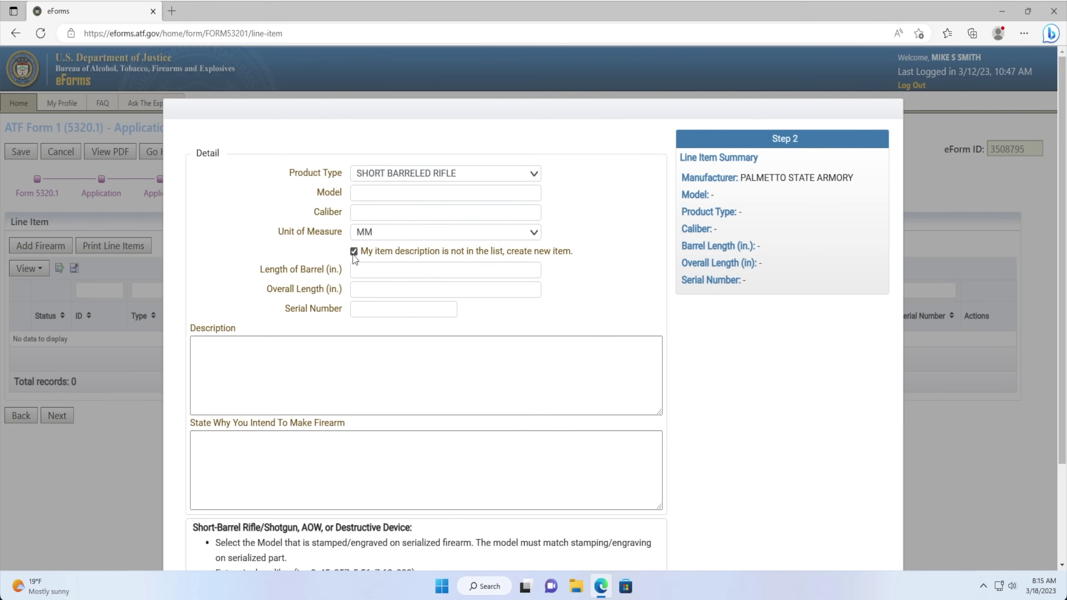
Type model FREEDOM-15 and caliber .223 manually, with unit of measure CALIBER.
click(359, 193)
text(FRE)
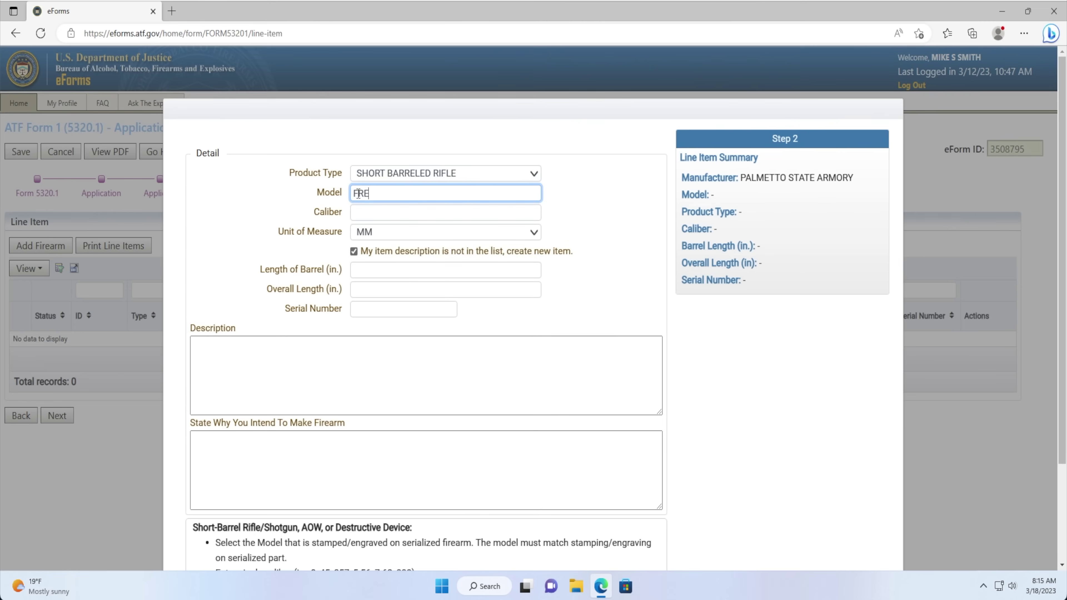
text(EDOM-15)
key(Tab)
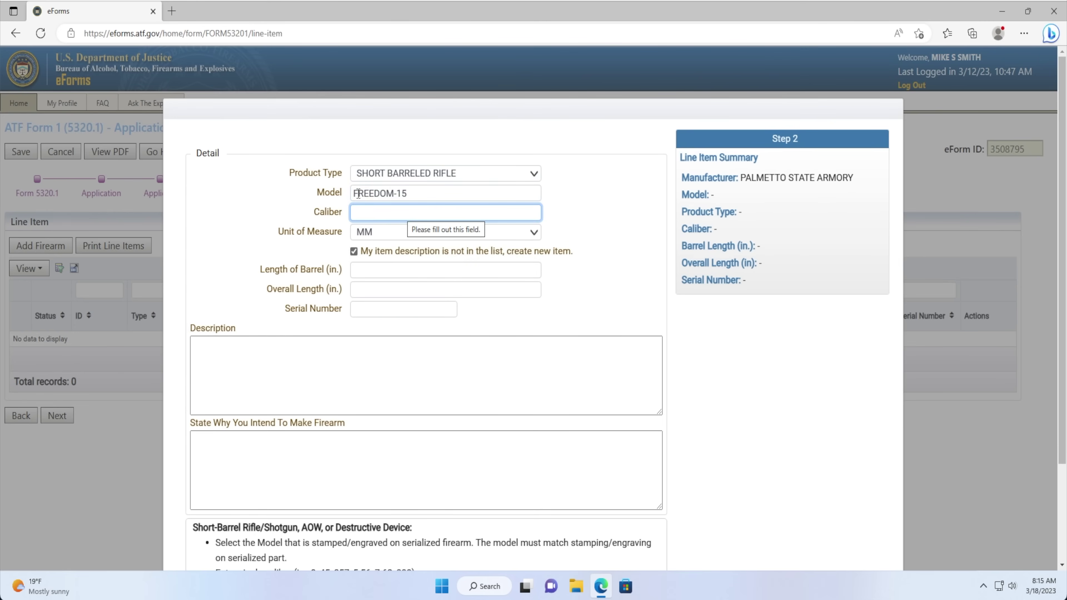
text(.223)
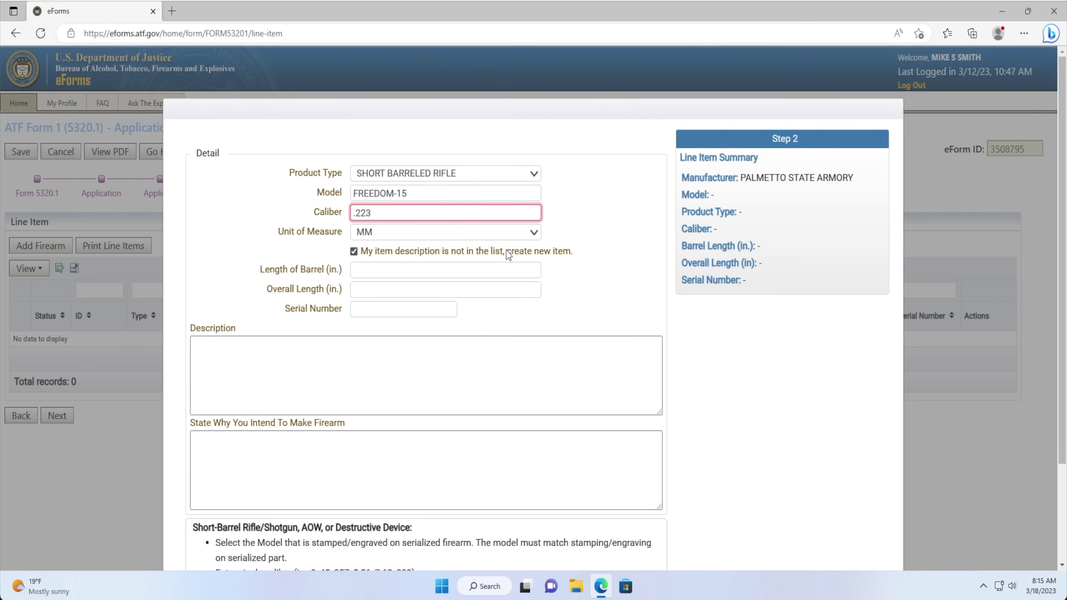
click(502, 234)
click(481, 266)
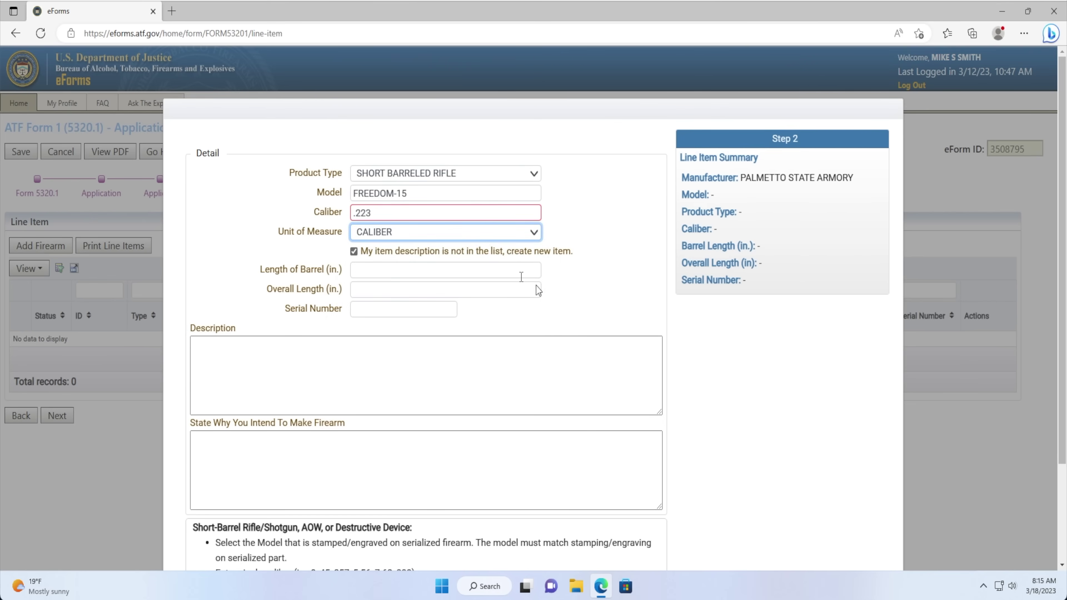
Switch back to the standard lists and pick model FREEDOM-15, caliber 5.56 and unit MM.
click(353, 253)
click(360, 197)
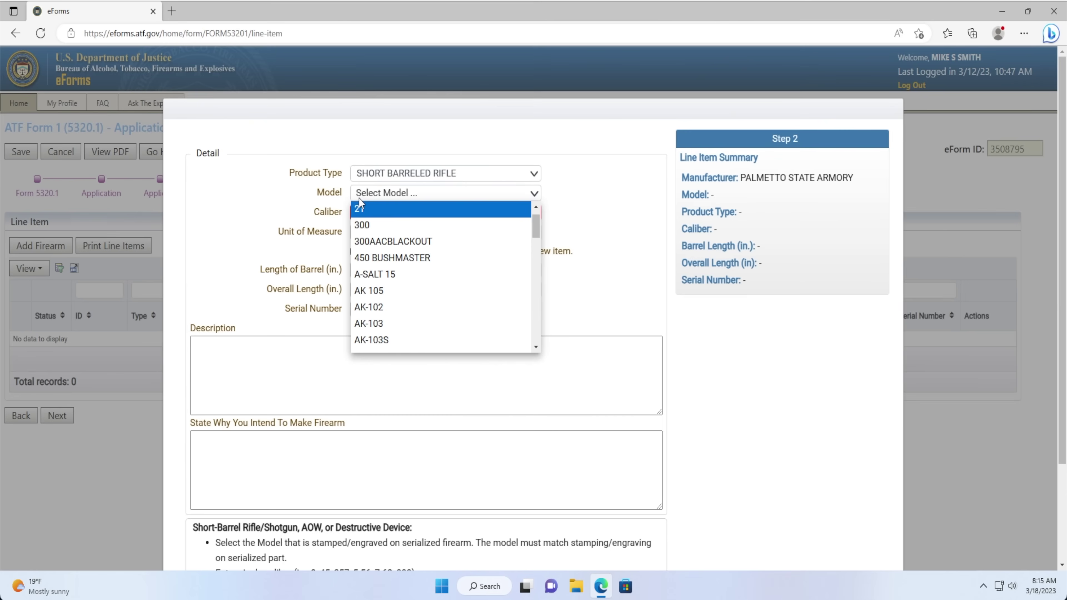
text(fre)
click(368, 225)
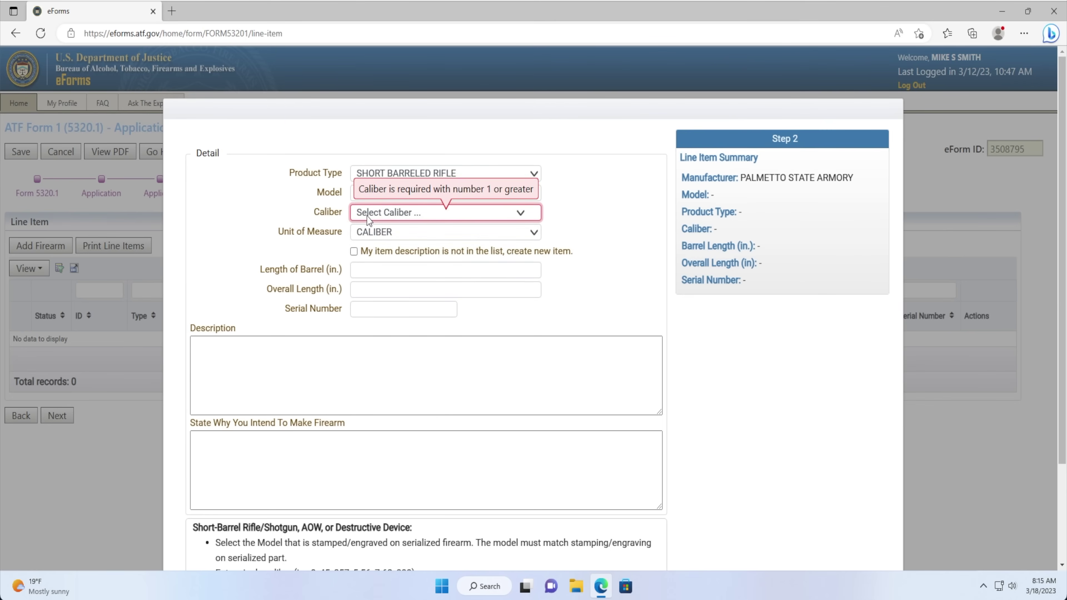
click(367, 216)
click(367, 239)
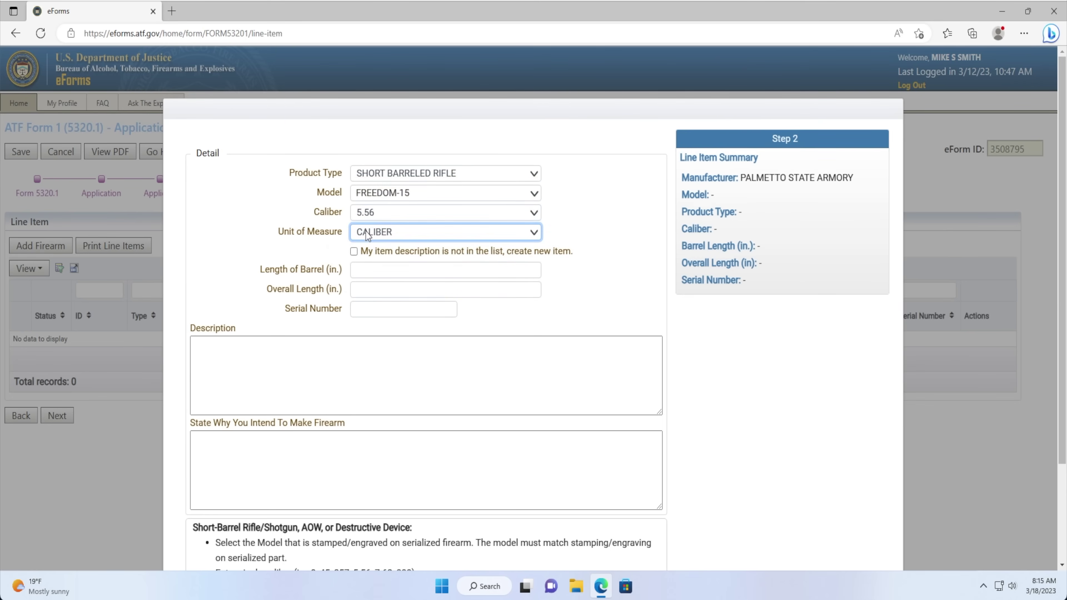
click(358, 233)
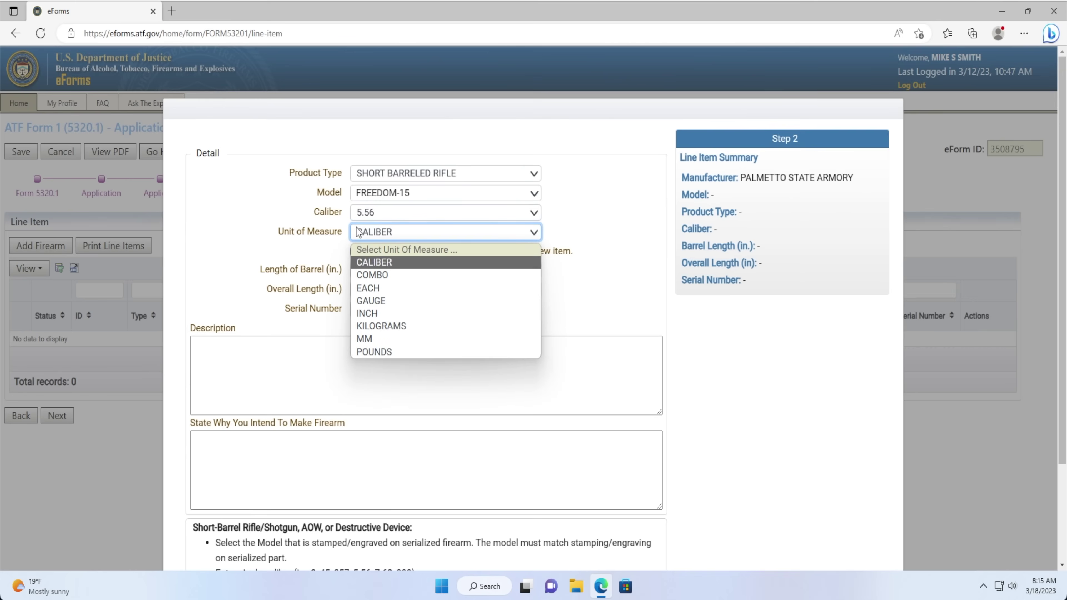
click(366, 339)
click(364, 272)
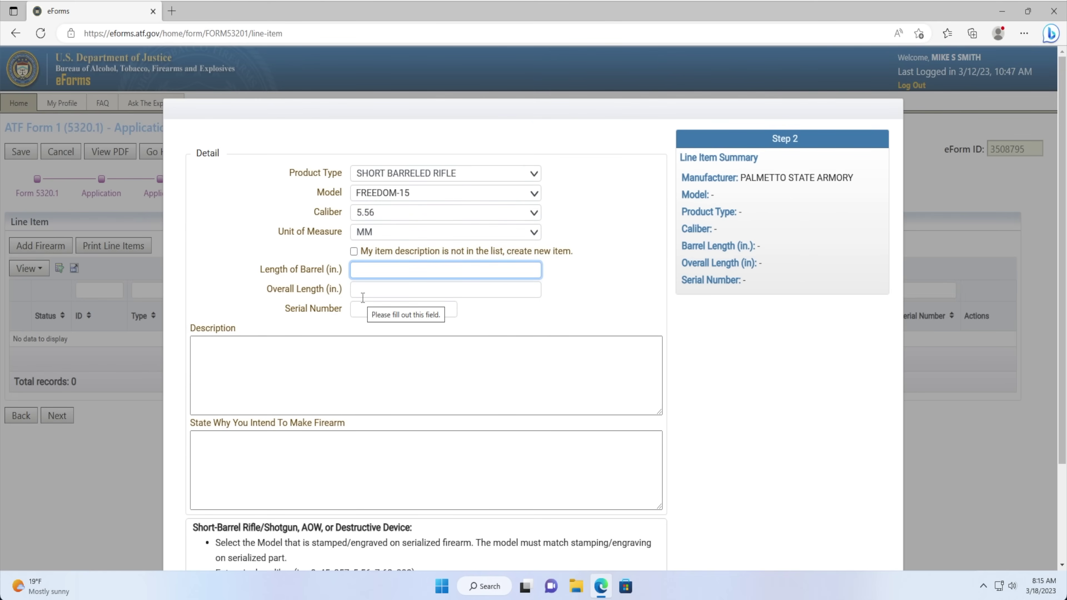
Enter barrel length 10.5, overall length 26, serial 123456 and reason ALL LAWFUL PURPOSES, then continue.
text(10.5)
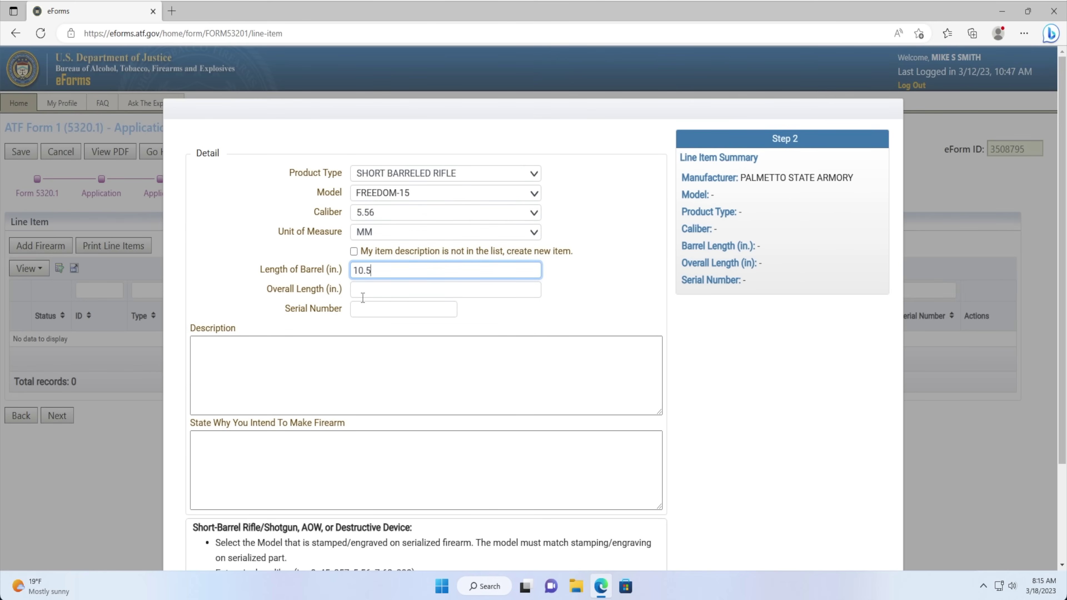
click(363, 295)
text(26)
key(Tab)
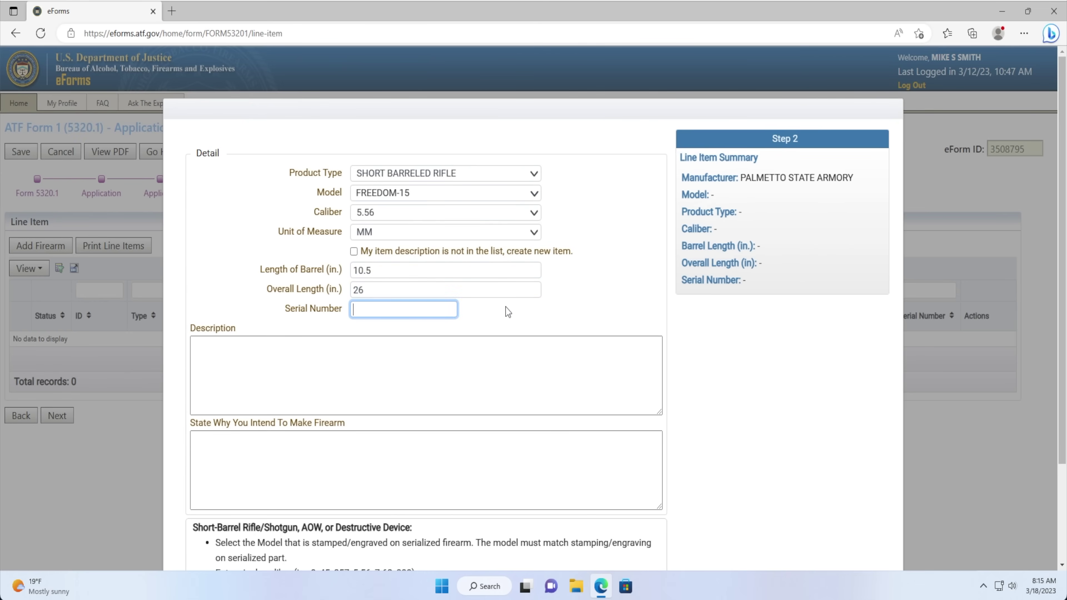
text(123456)
key(Tab)
key(Tab)
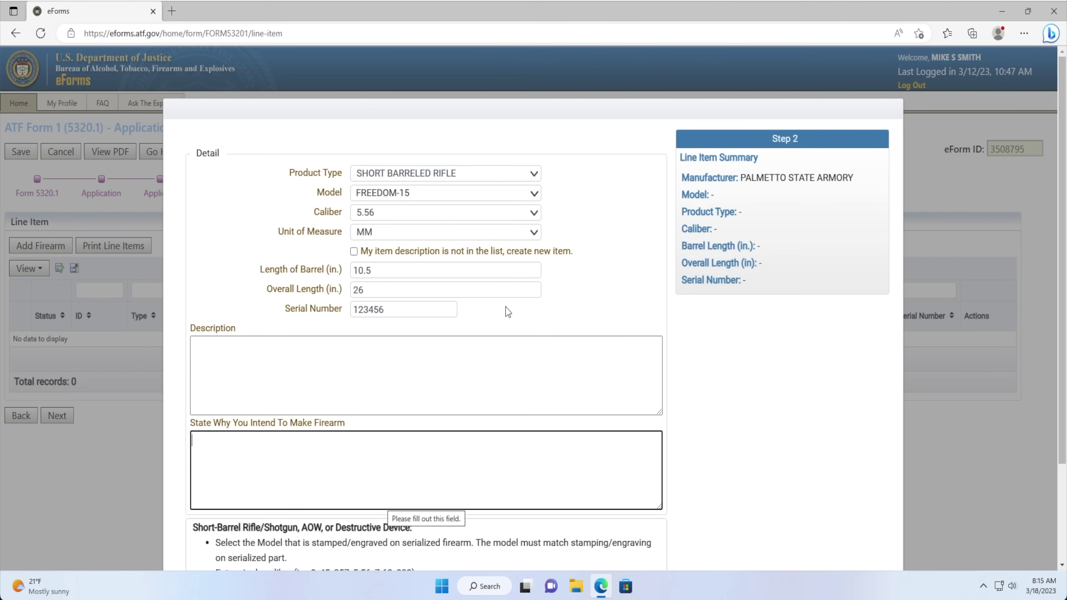
text(AL)
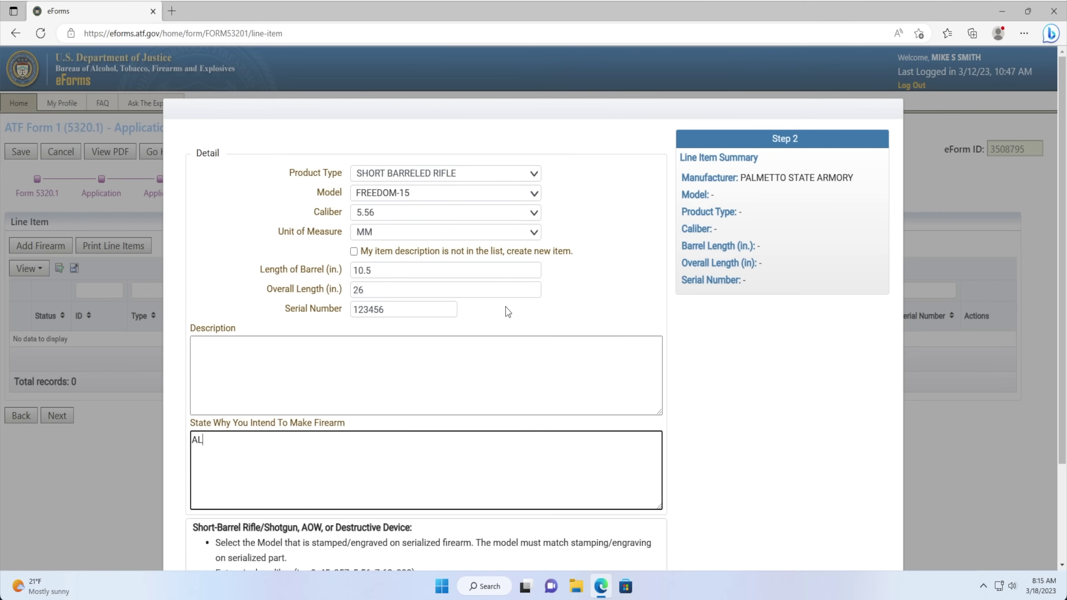
text(L LAWFUL PURPOSES)
scroll(462, 336, down, 3)
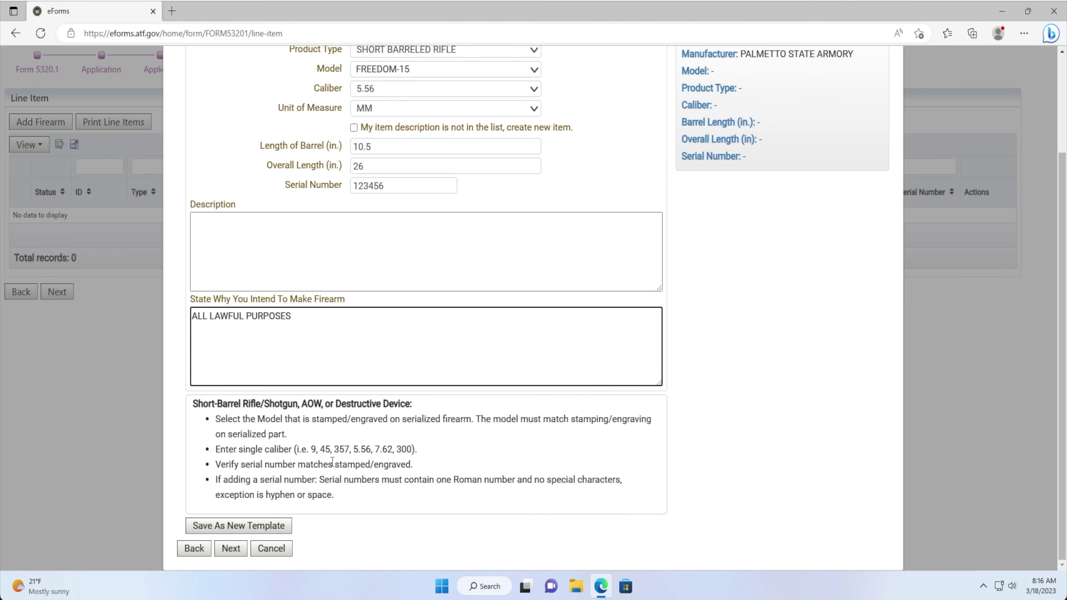
click(231, 548)
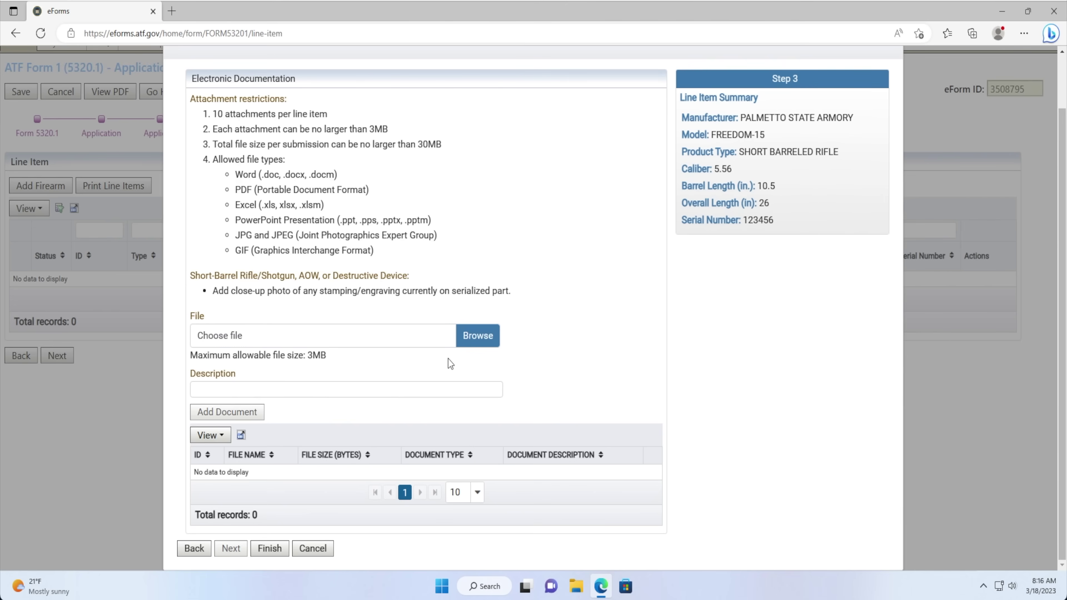
Upload Engraving.jpg with description LOWER RECEIVER ENGRAVING and finish the SHORT BARRELED RIFLE line item.
click(475, 345)
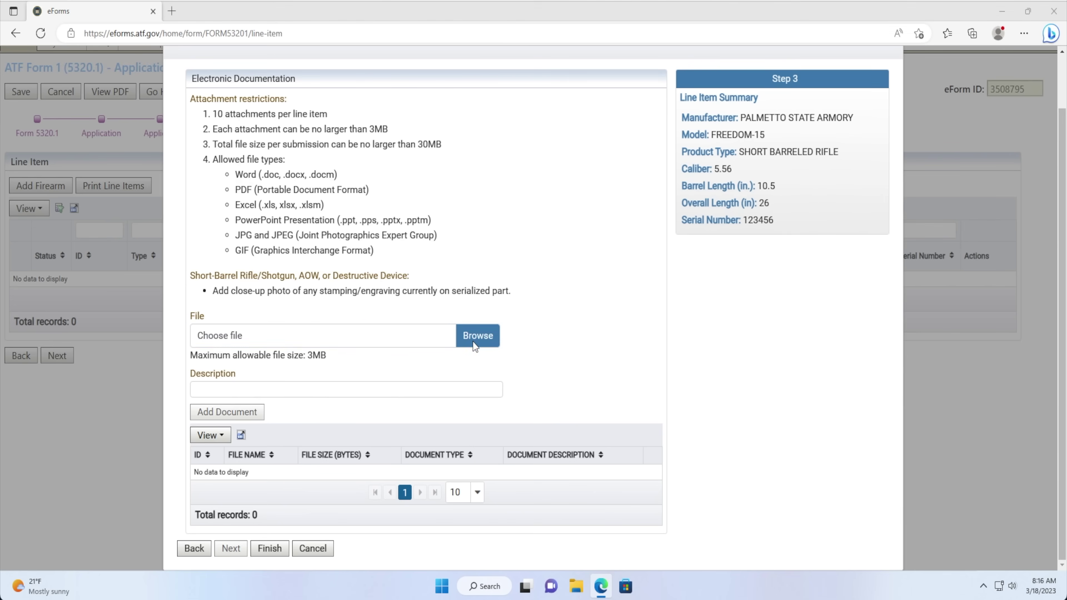
click(263, 145)
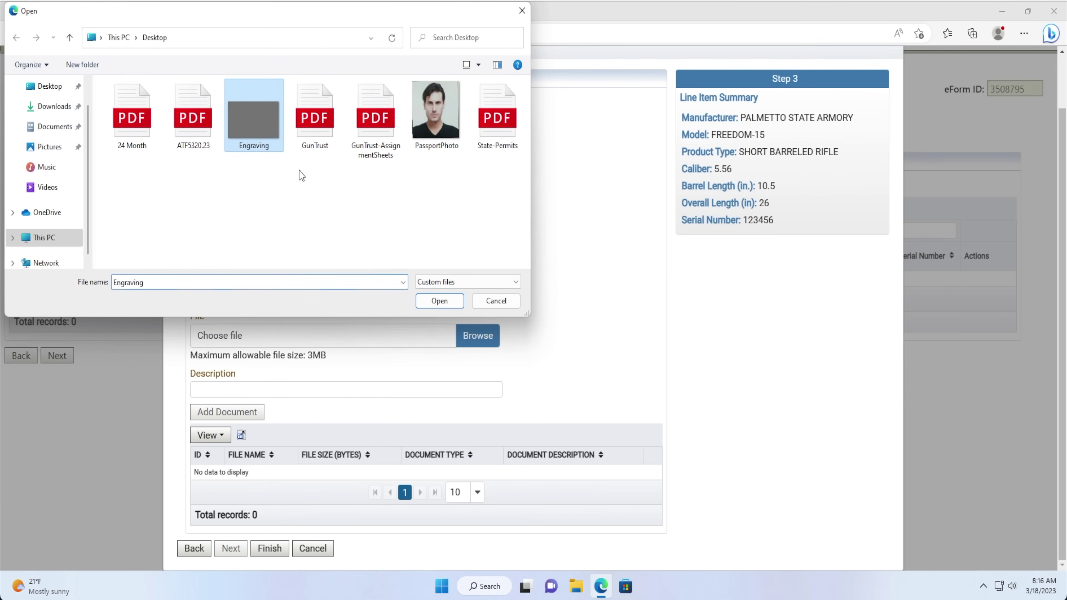
click(439, 301)
click(365, 383)
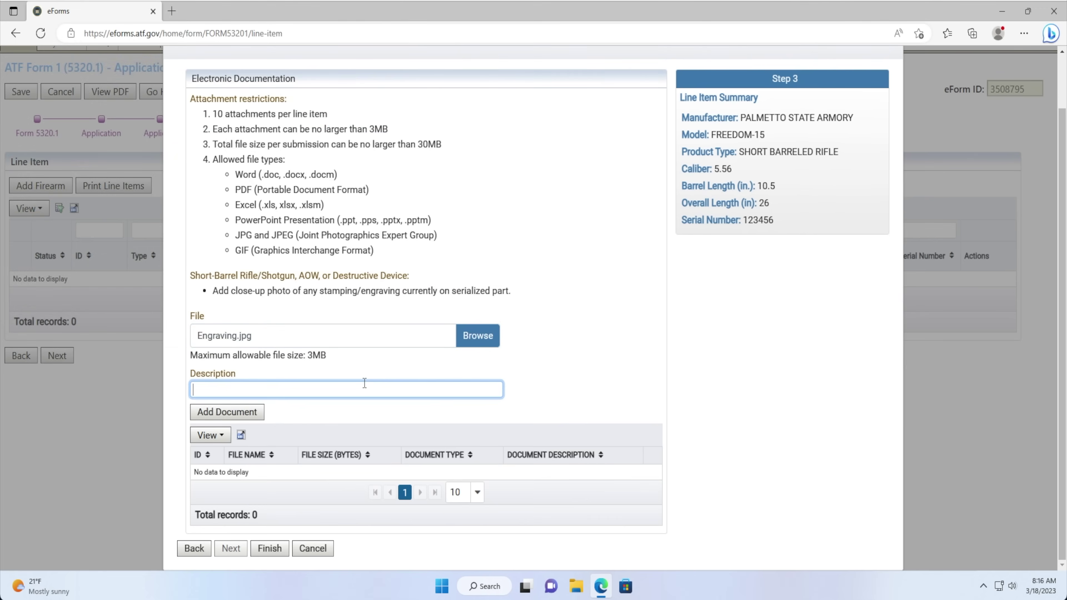
text(LOWER RECEIVER ENGRAVING)
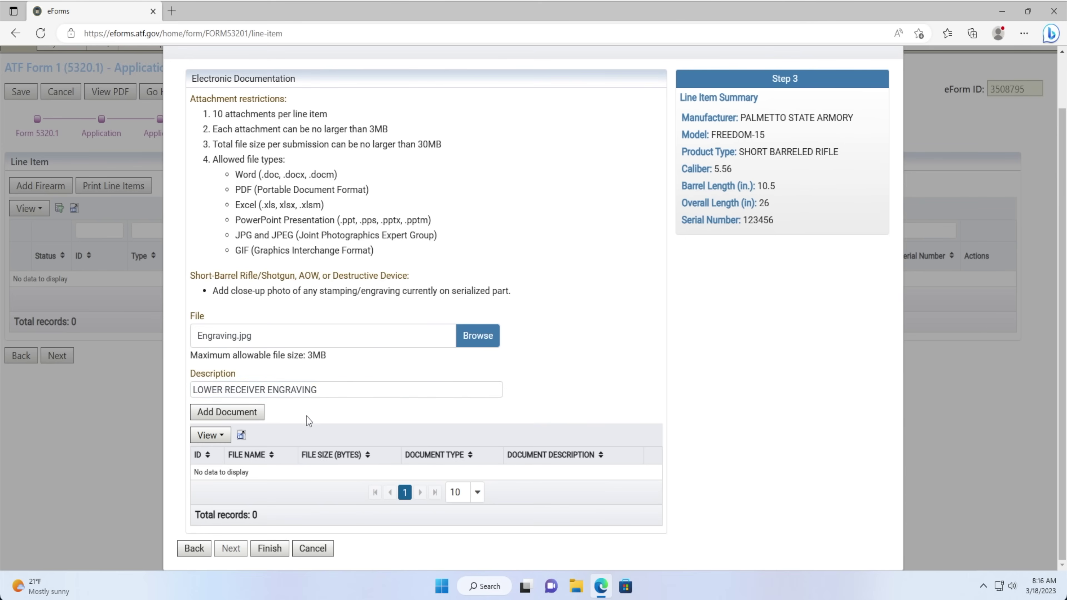
click(240, 415)
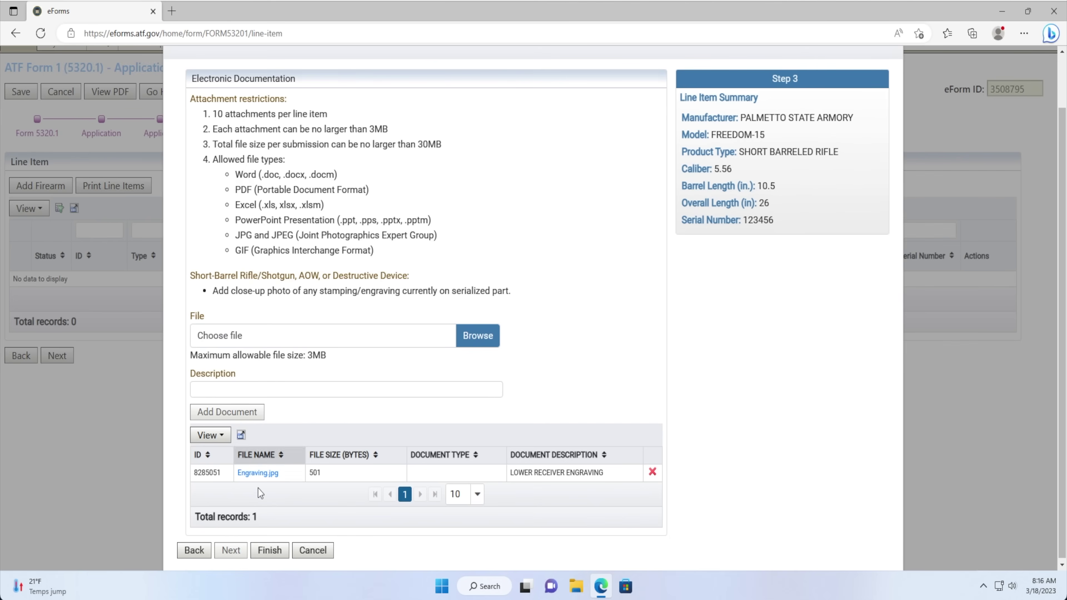
click(276, 556)
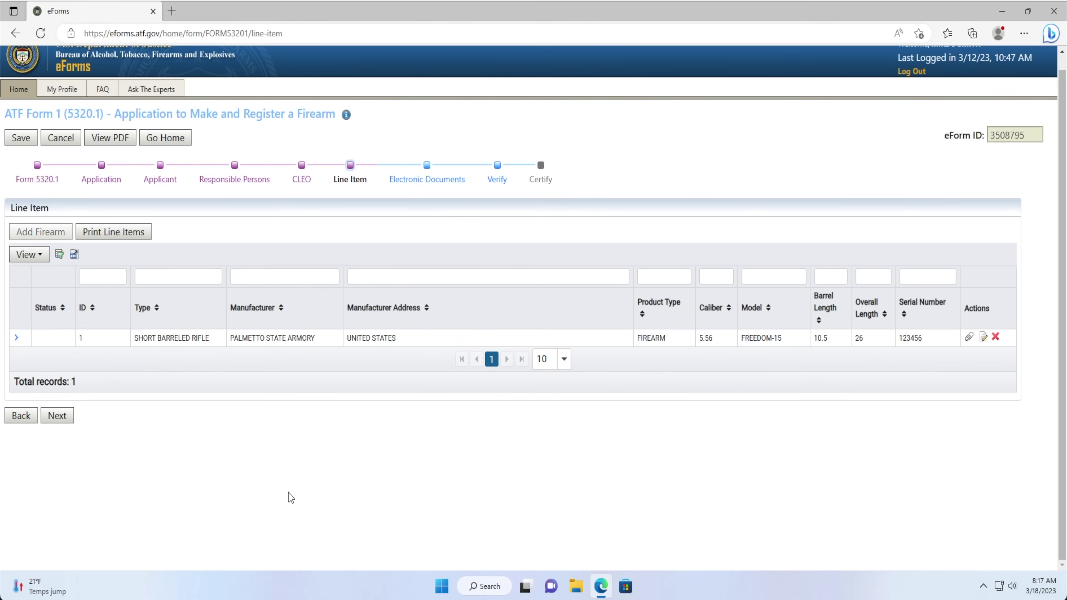
Continue from the Line Item page to the Electronic Documents step.
click(59, 416)
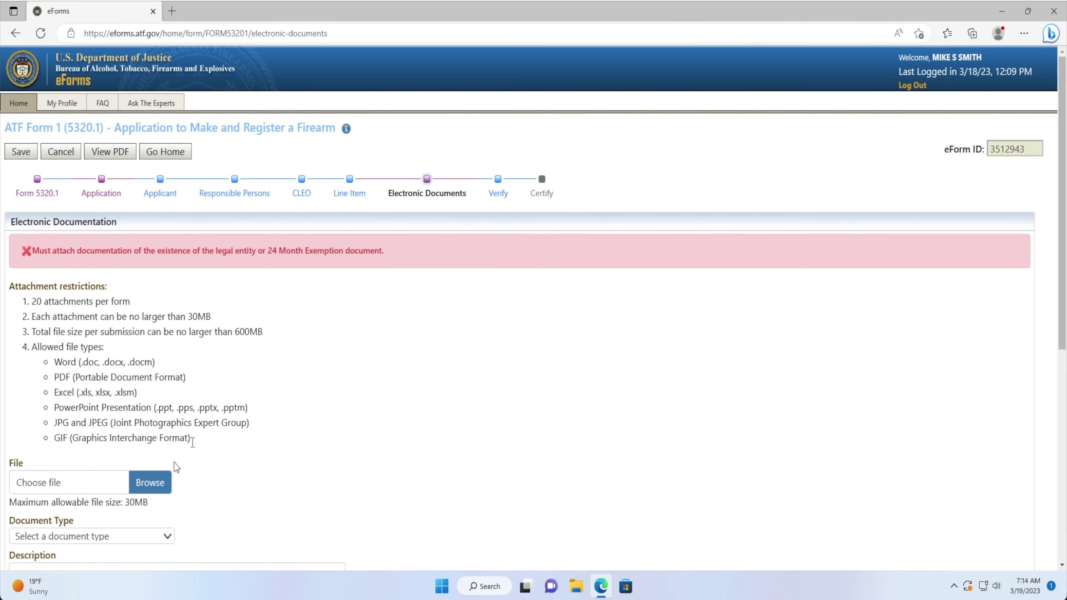
click(151, 483)
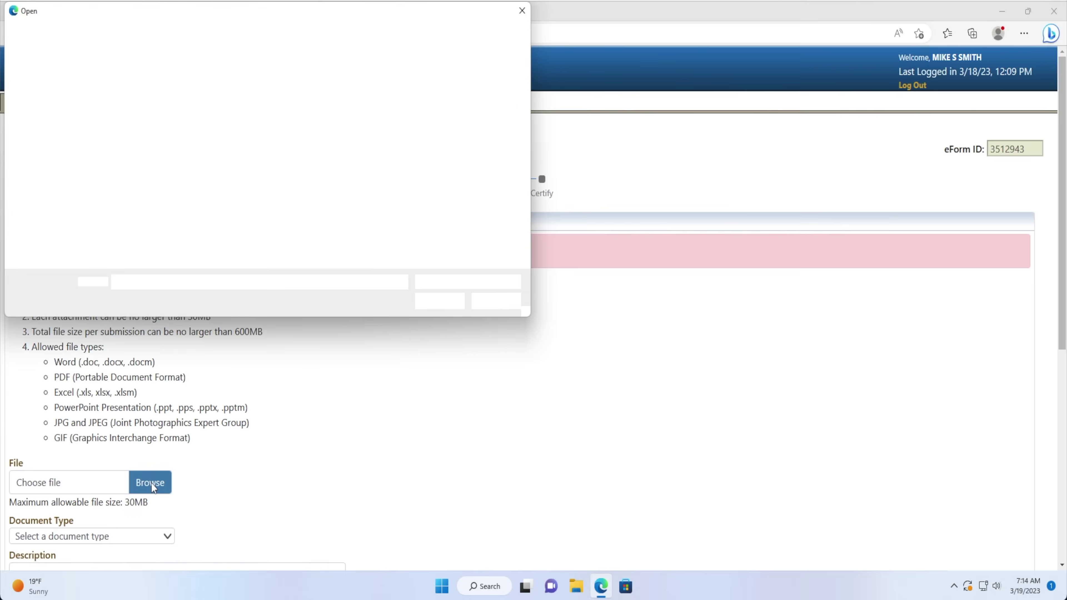
click(318, 131)
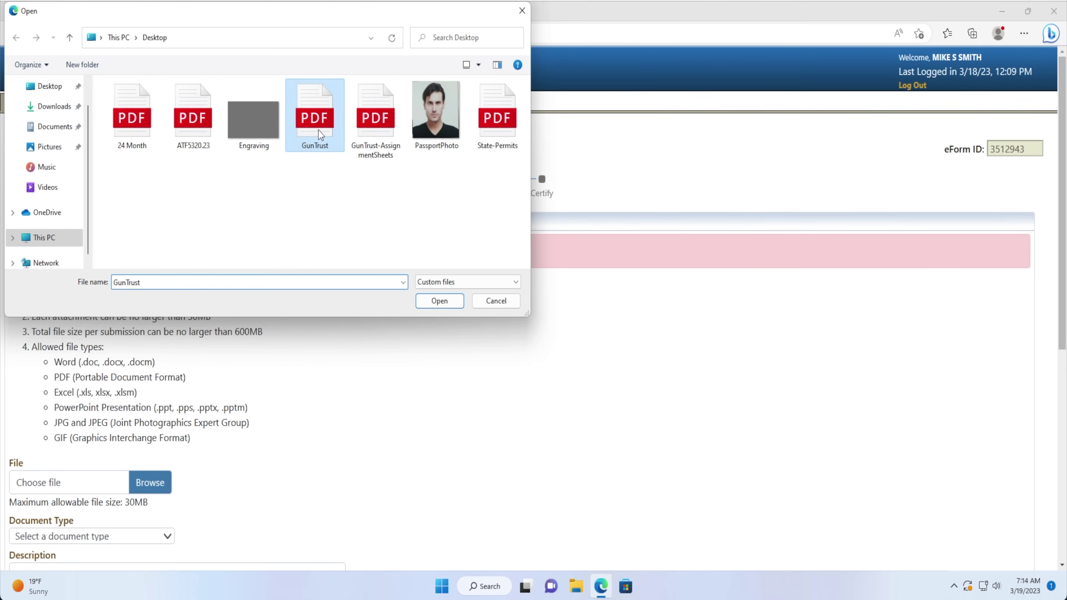
click(440, 301)
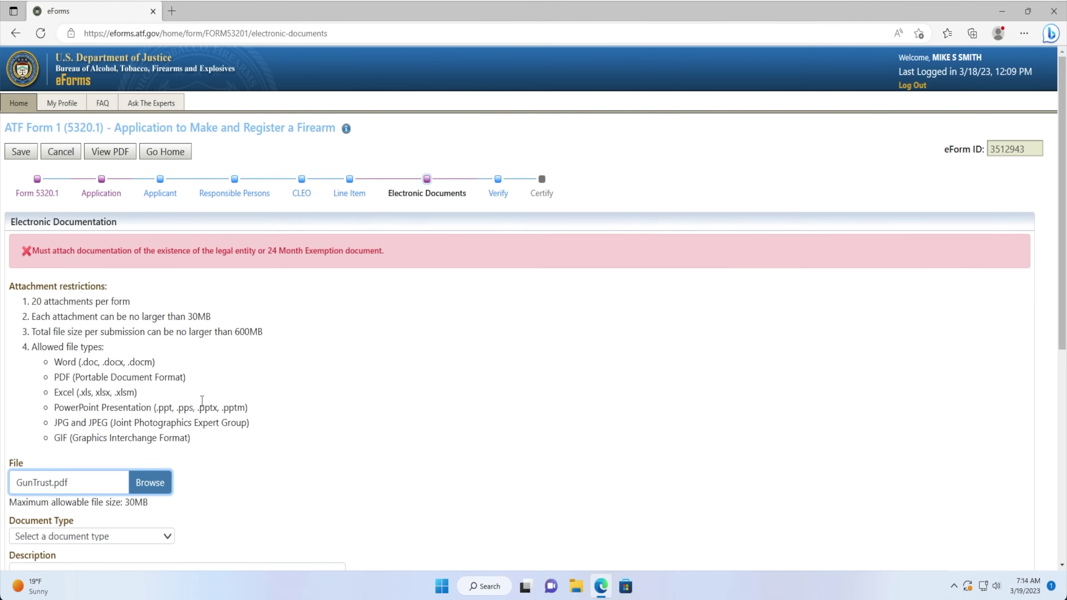
scroll(202, 401, down, 4)
click(131, 380)
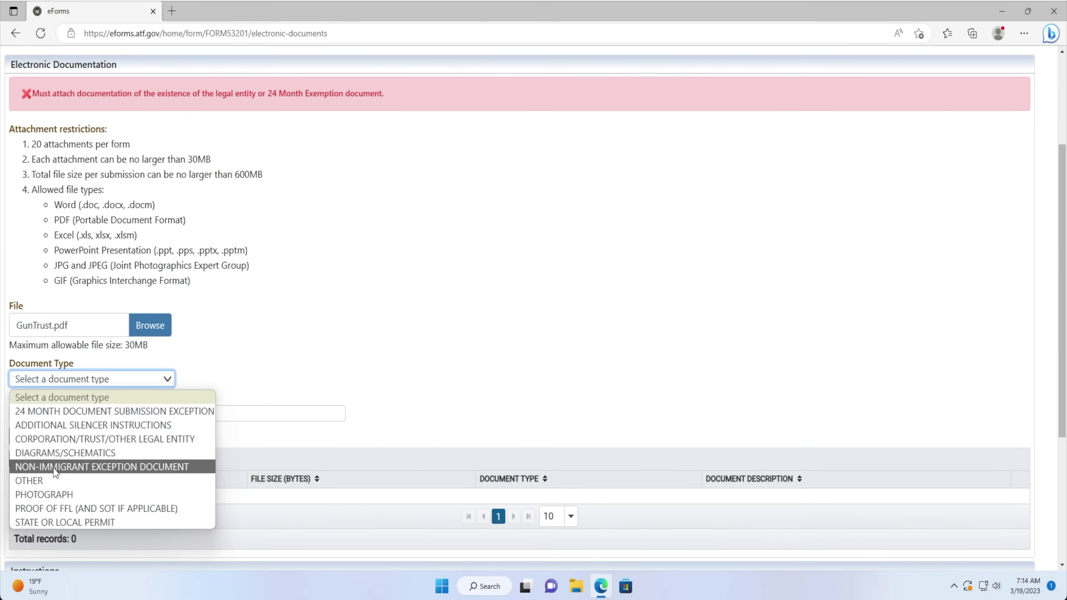
click(53, 439)
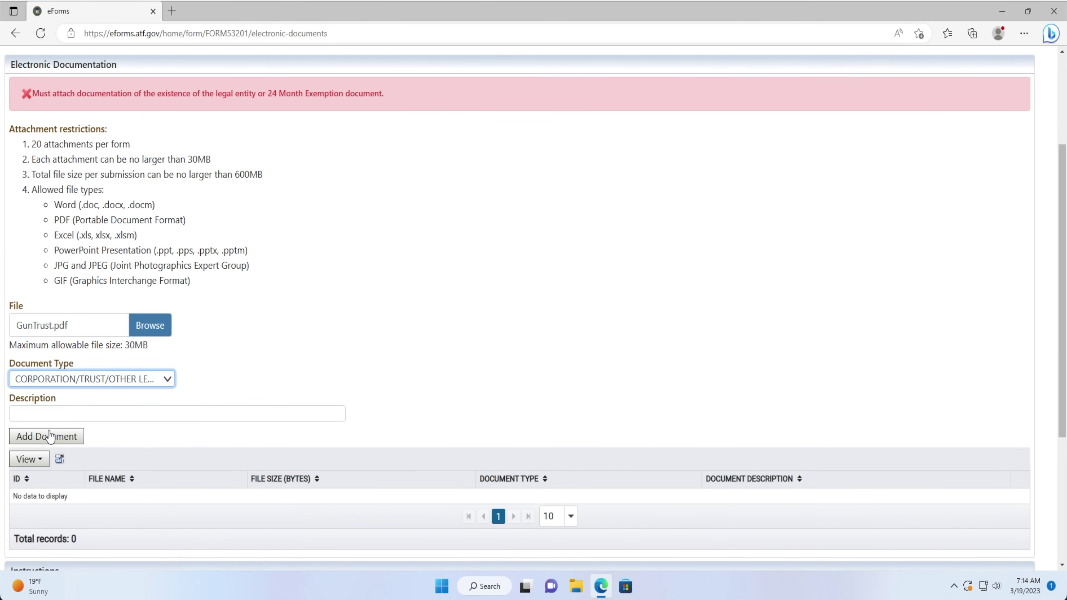
click(44, 414)
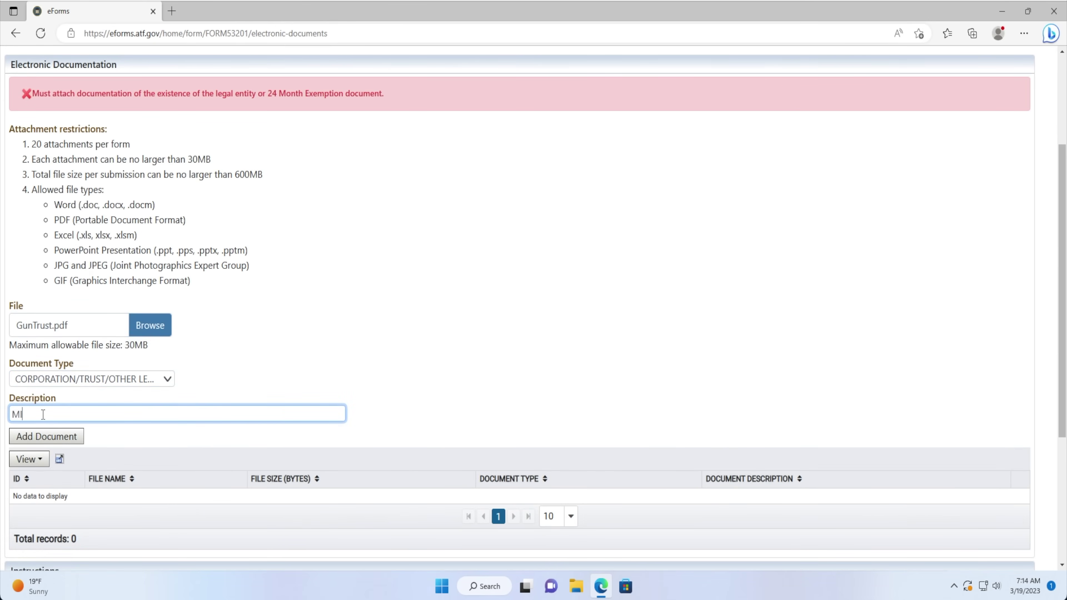
text(UST)
click(38, 436)
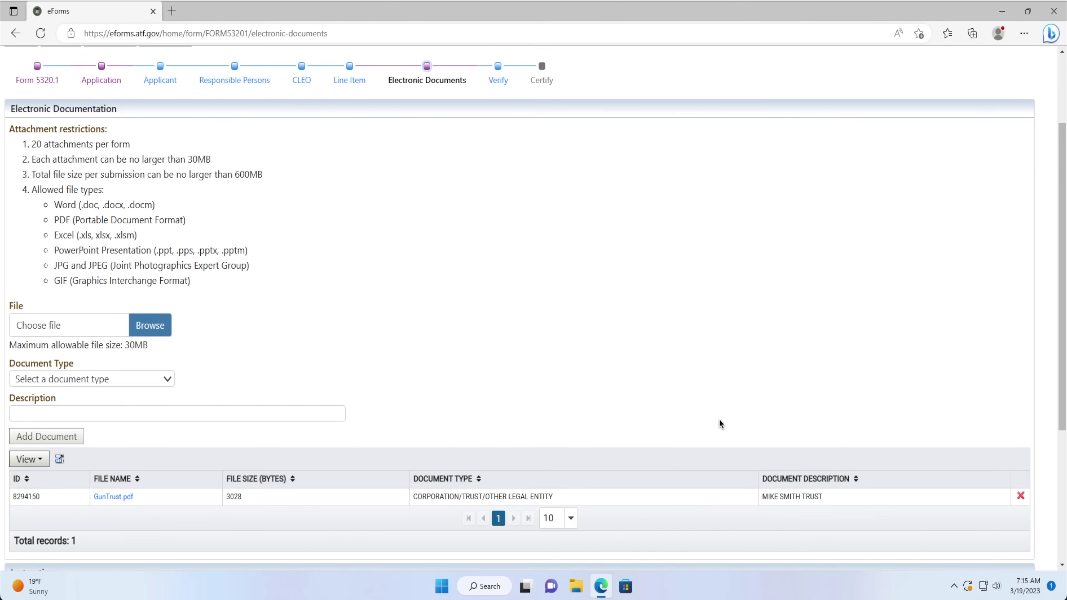
scroll(155, 430, up, 2)
scroll(156, 429, down, 3)
Upload 24 Month.pdf as type 24 MONTH DOCUMENT SUBMISSION EXCEPTION, described as the trust's 24-month exception.
click(150, 288)
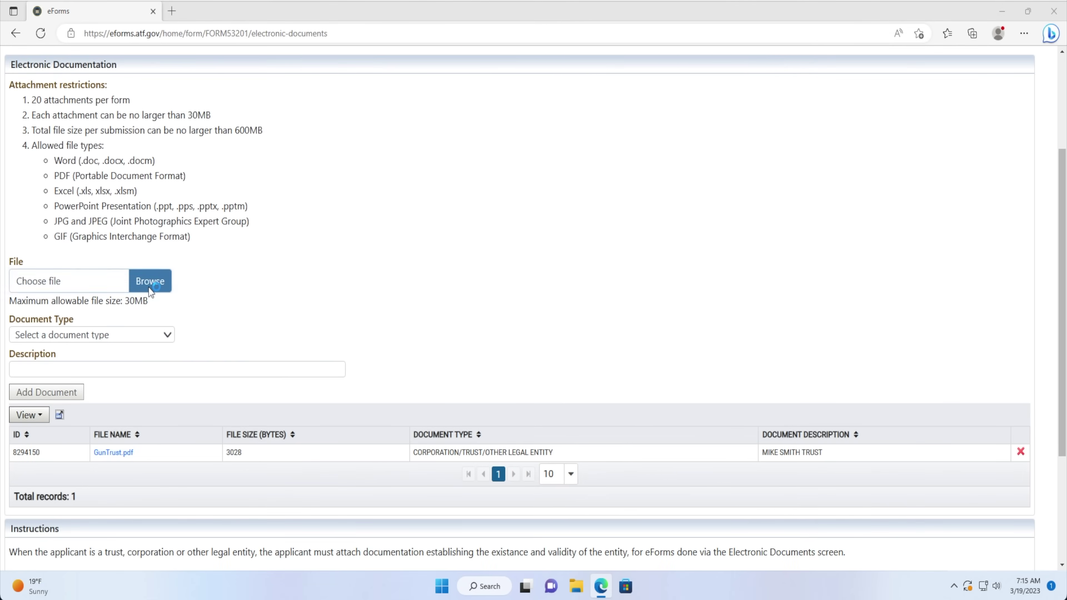
click(135, 123)
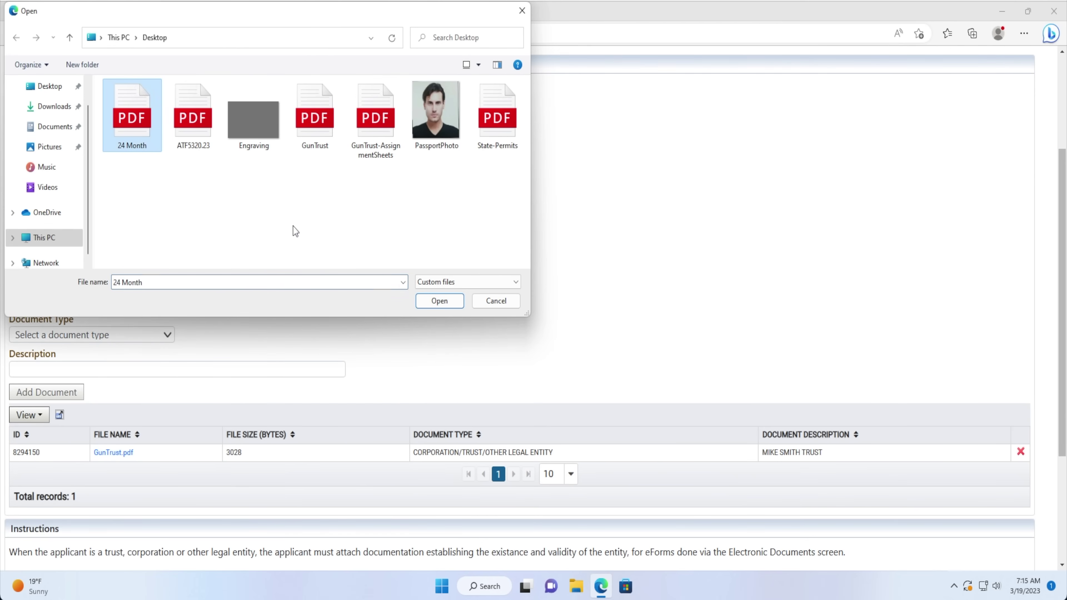
click(438, 301)
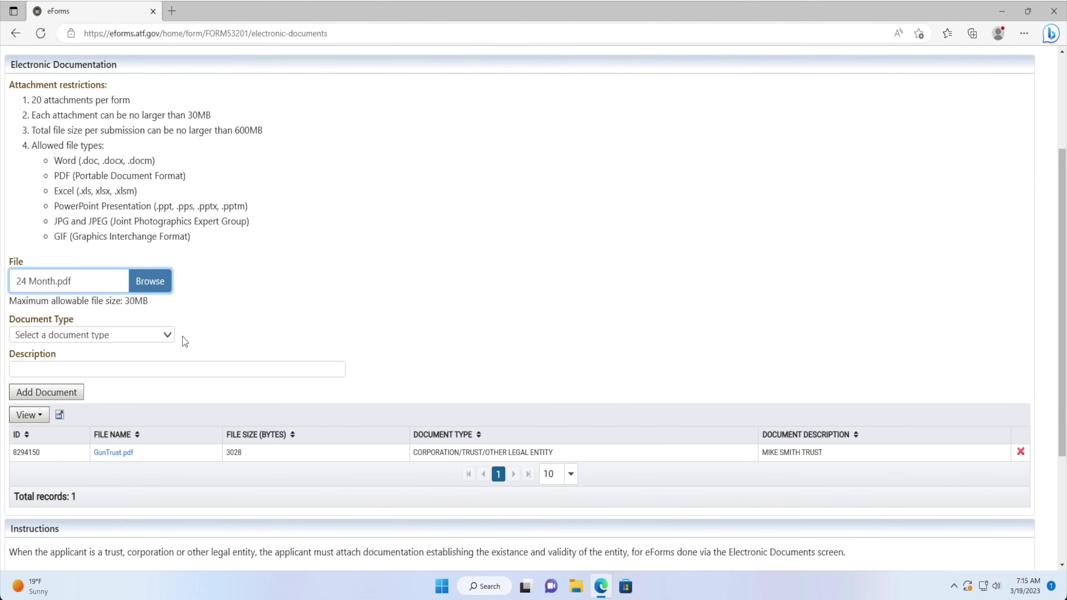
click(144, 335)
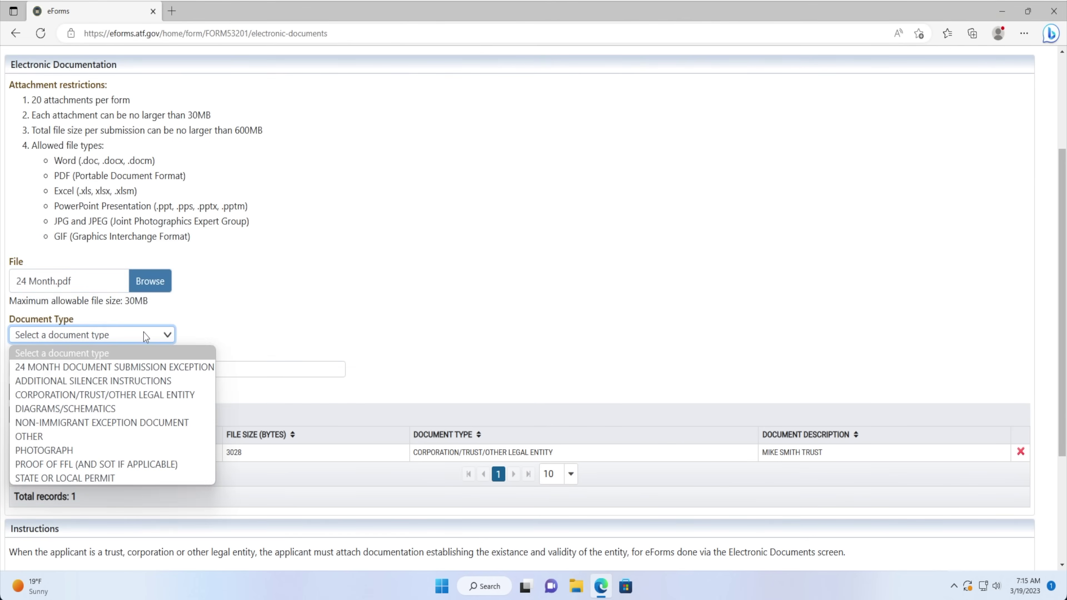
click(135, 367)
click(127, 376)
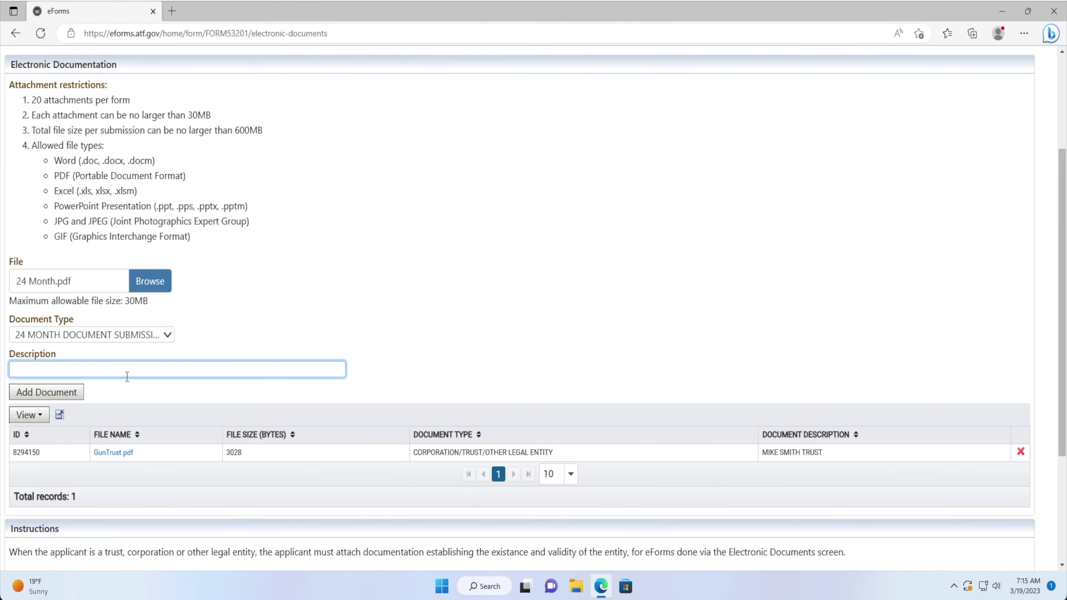
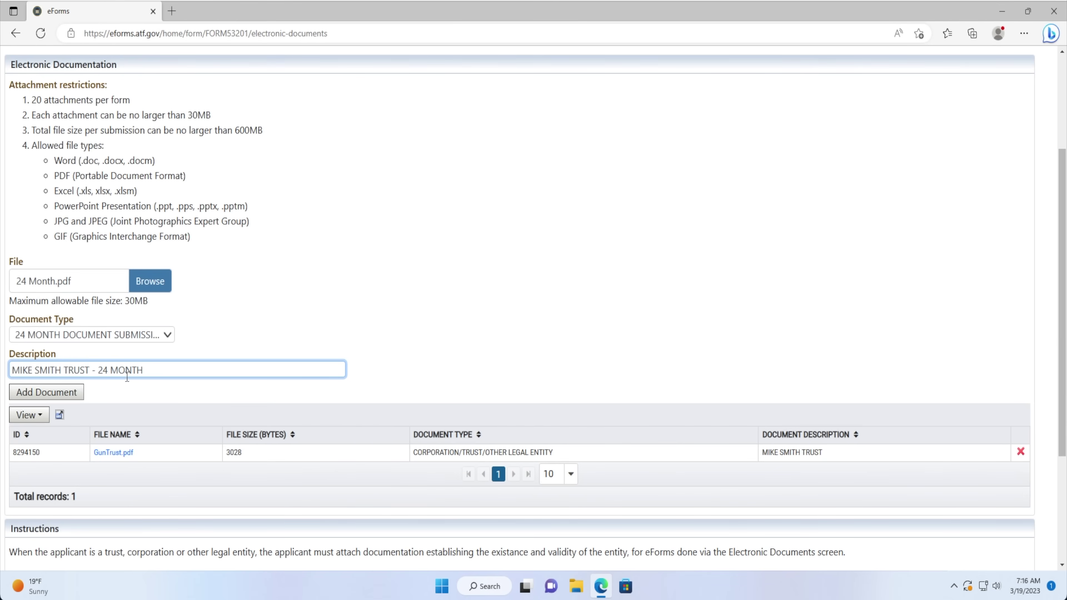
text( EXCEPTION)
click(69, 392)
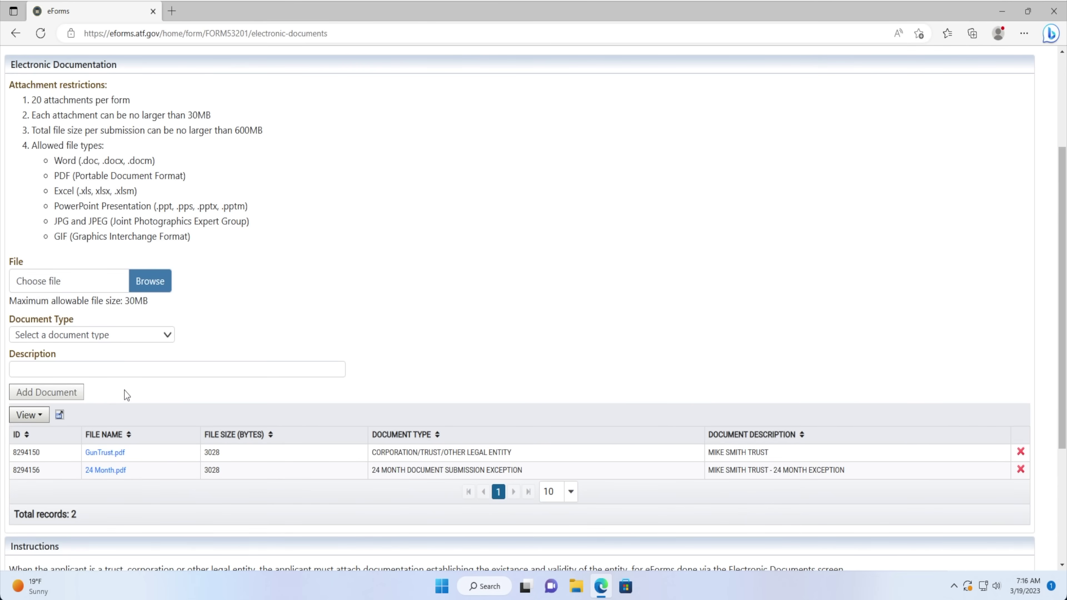
scroll(126, 395, down, 3)
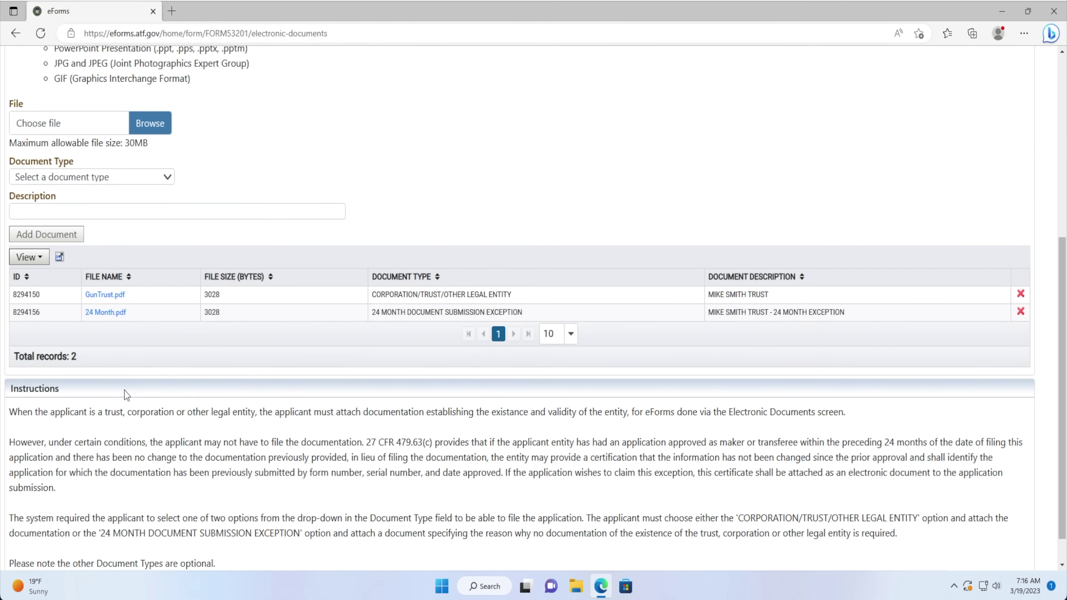
Add State-Permits.pdf as a STATE OR LOCAL PERMIT described STATE PERMIT, then proceed to verification.
click(148, 132)
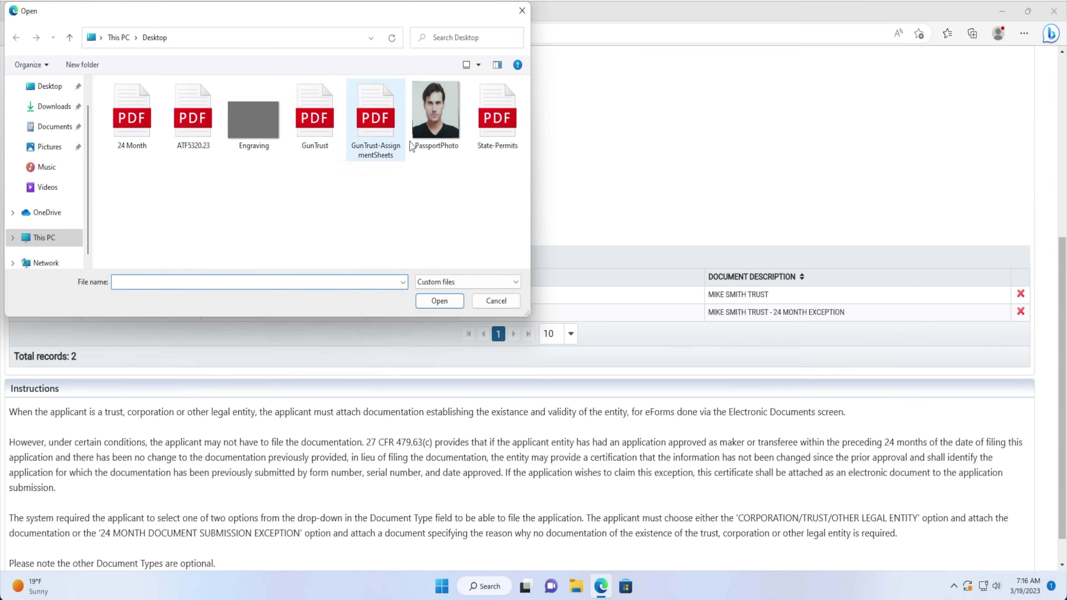
double_click(489, 138)
click(92, 177)
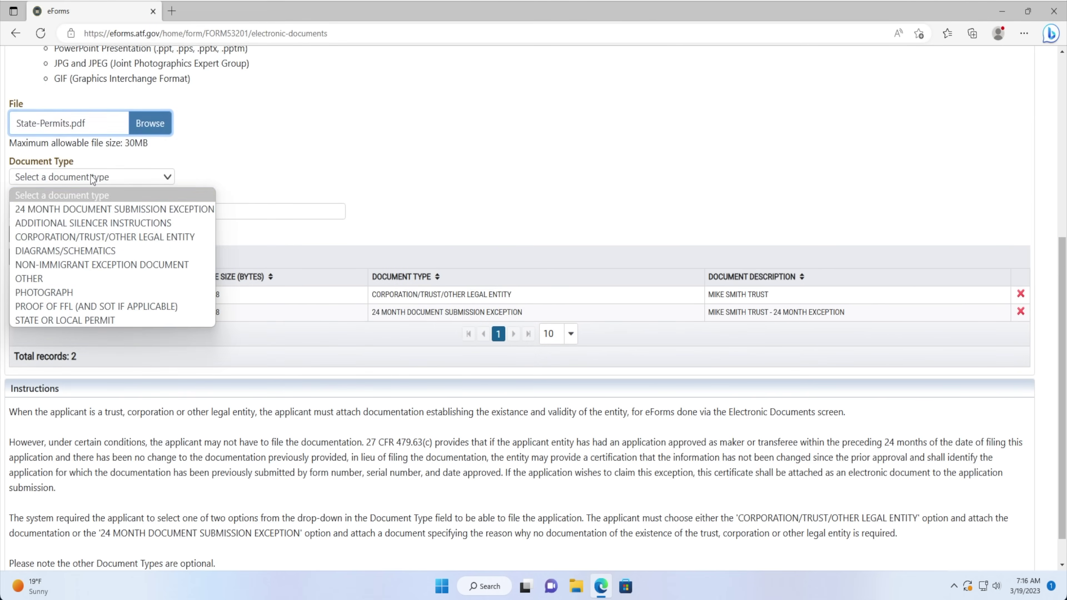
click(59, 320)
click(66, 214)
text(STATE PERM)
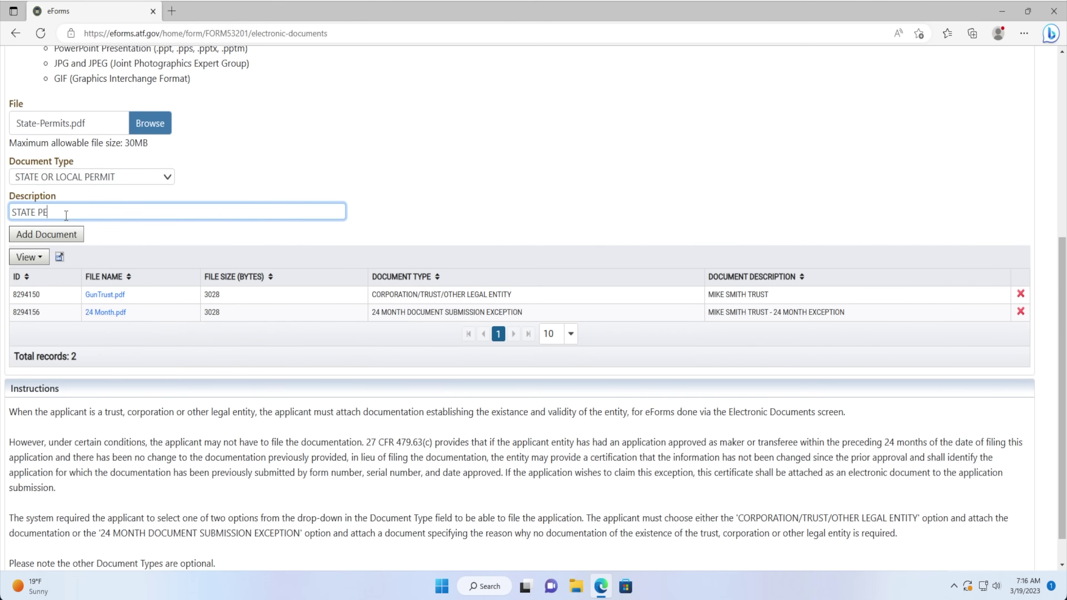
text(IT)
click(59, 235)
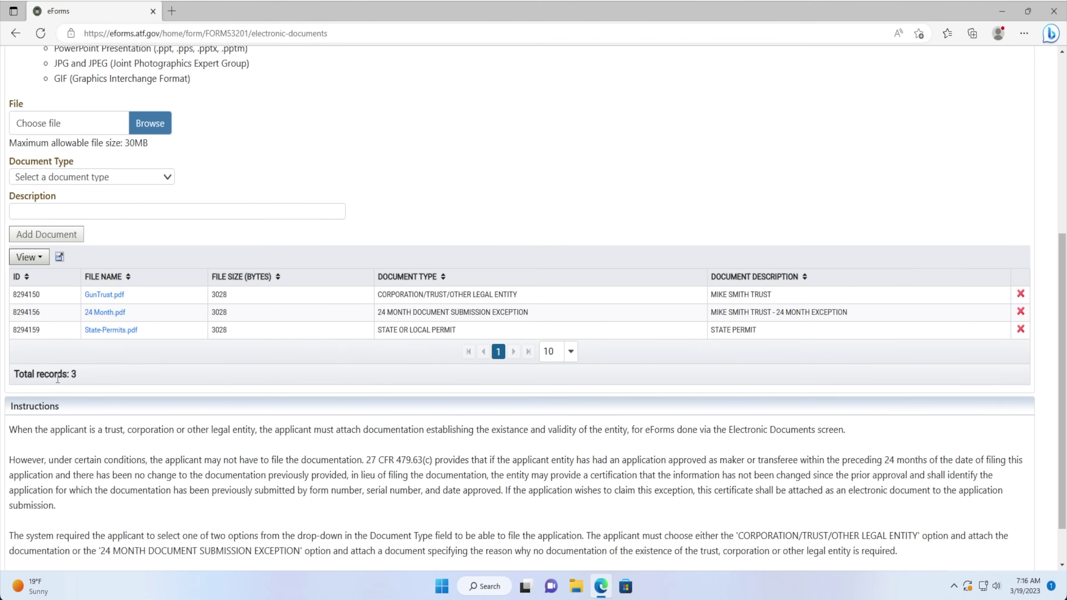
scroll(55, 374, down, 2)
click(57, 554)
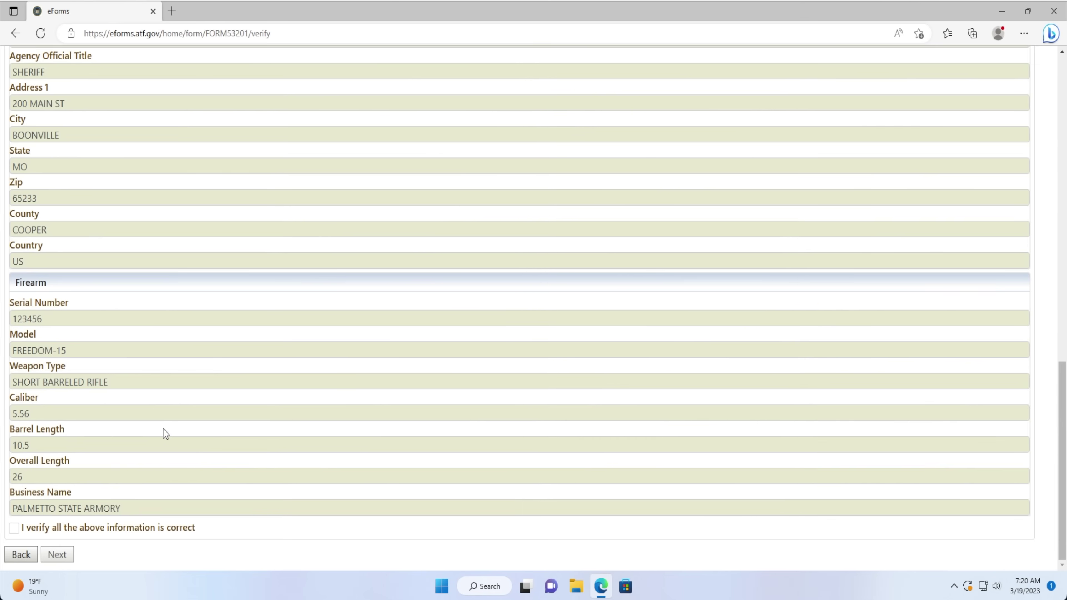
Scroll up and down the Verify page to review the entered Form 1 application details.
scroll(165, 433, up, 2)
scroll(165, 433, up, 15)
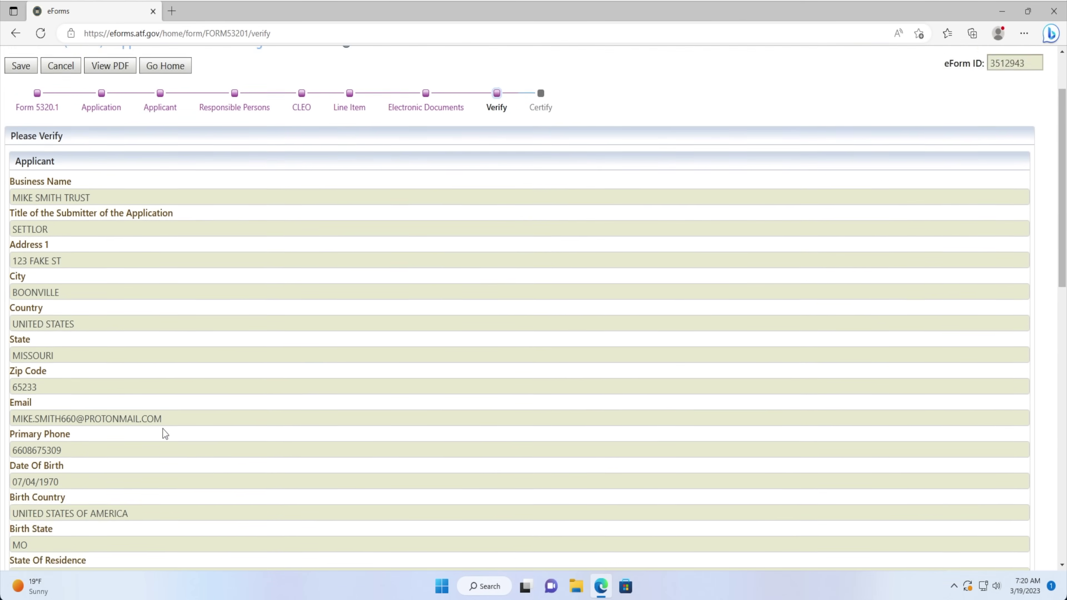
scroll(163, 433, down, 13)
scroll(163, 433, down, 5)
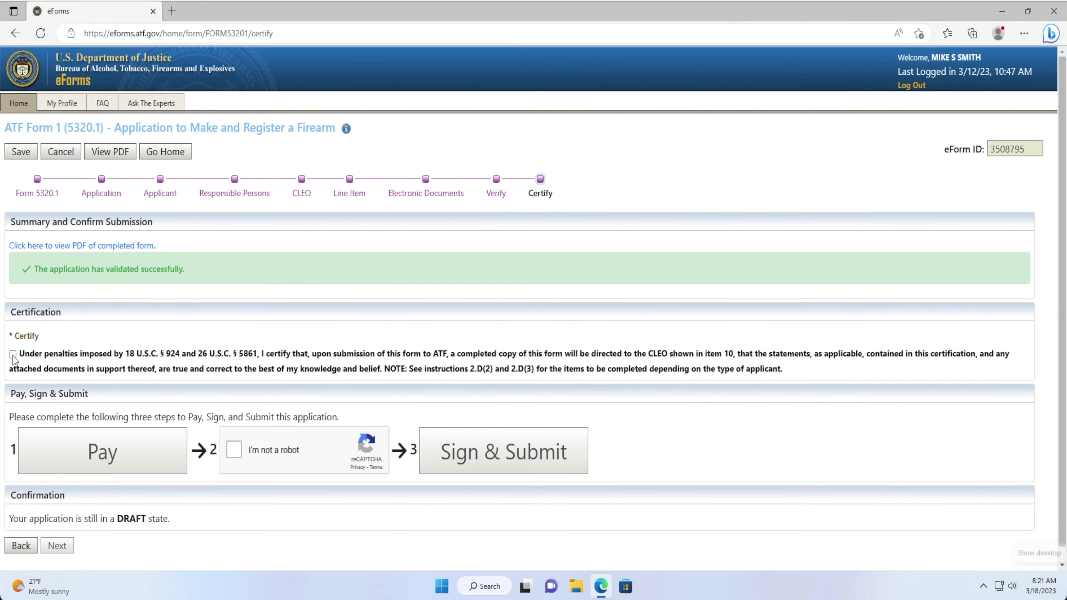
Tick the Certify checkbox under the Certification section.
click(12, 354)
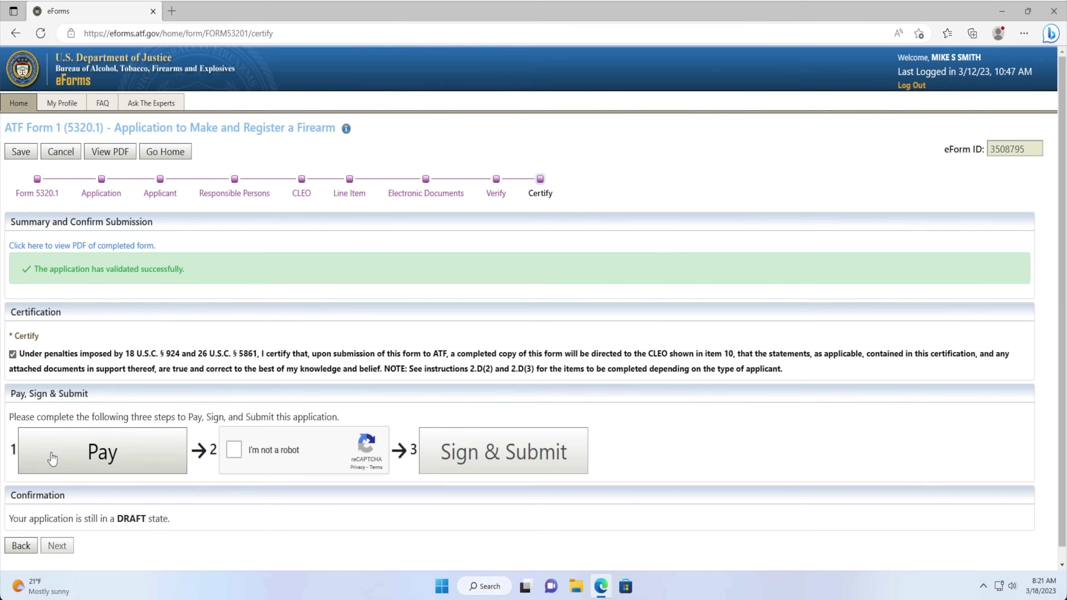
Start paying the $200.00 fee and enter the cardholder's name, street address and city.
click(52, 458)
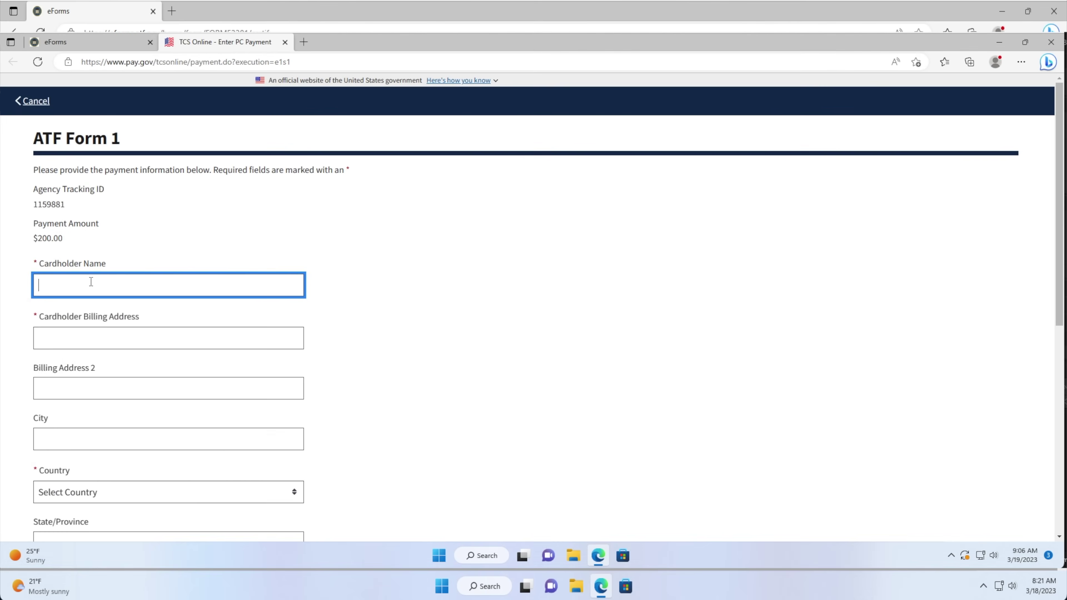
key(Tab)
text(12)
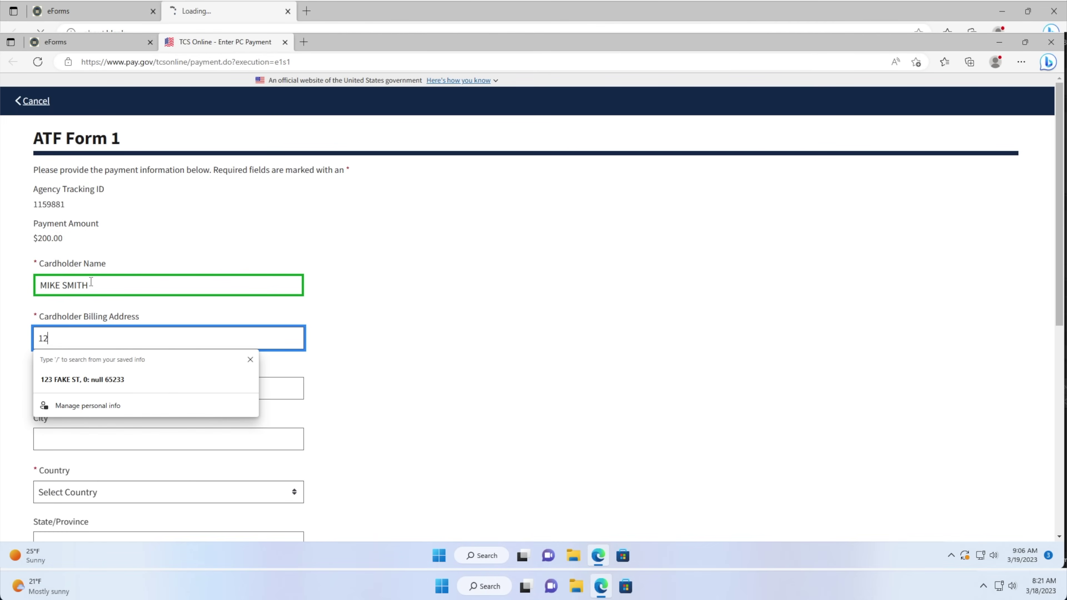
text(3 FAKE ST)
key(Tab)
key(Tab)
text(BOONVILLE)
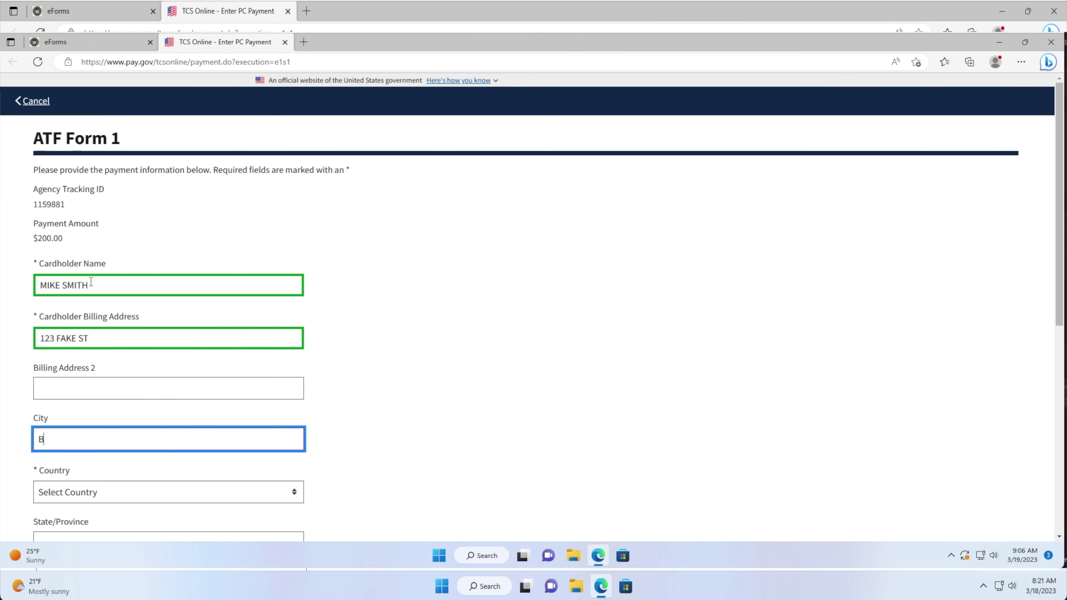
Set the country to United States and state to Missouri, then enter the billing ZIP and card number.
scroll(91, 282, down, 5)
click(75, 140)
click(69, 174)
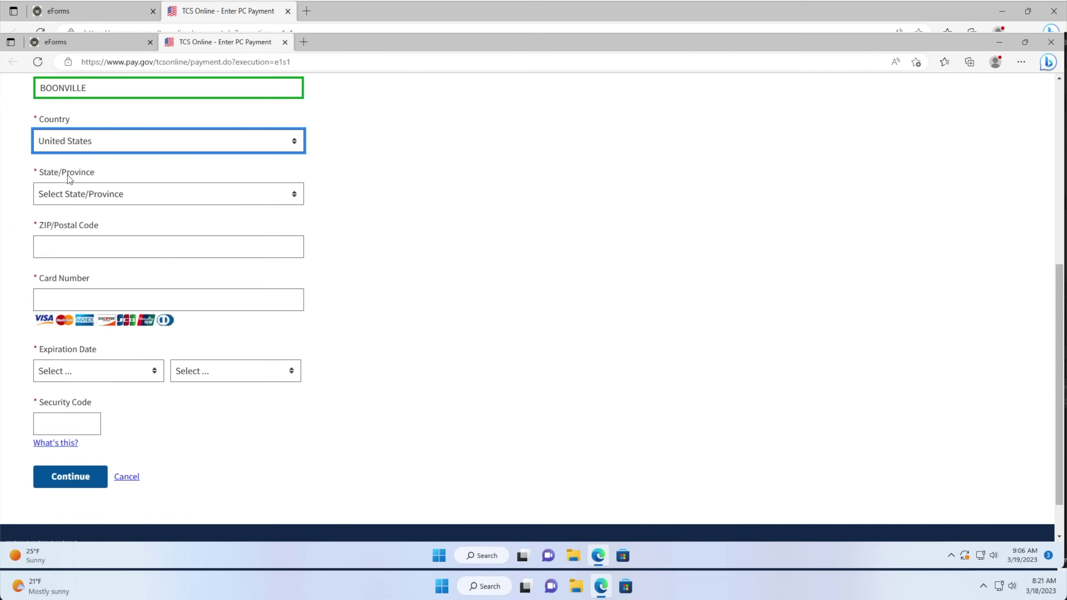
click(73, 193)
scroll(73, 378, down, 5)
click(64, 292)
click(55, 245)
text(65233)
key(Tab)
text(1234567890123)
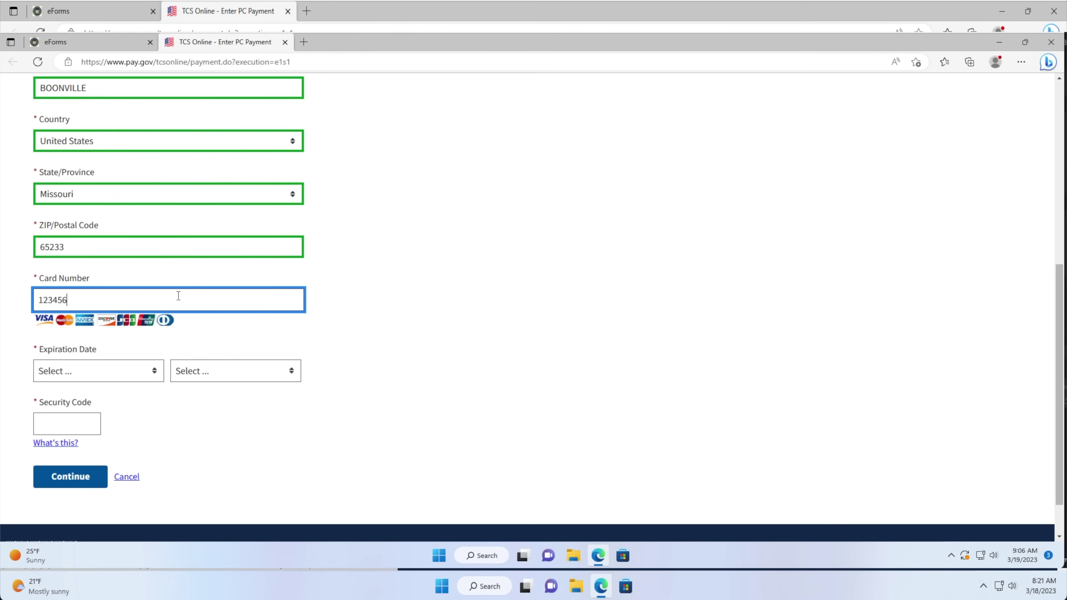
click(287, 11)
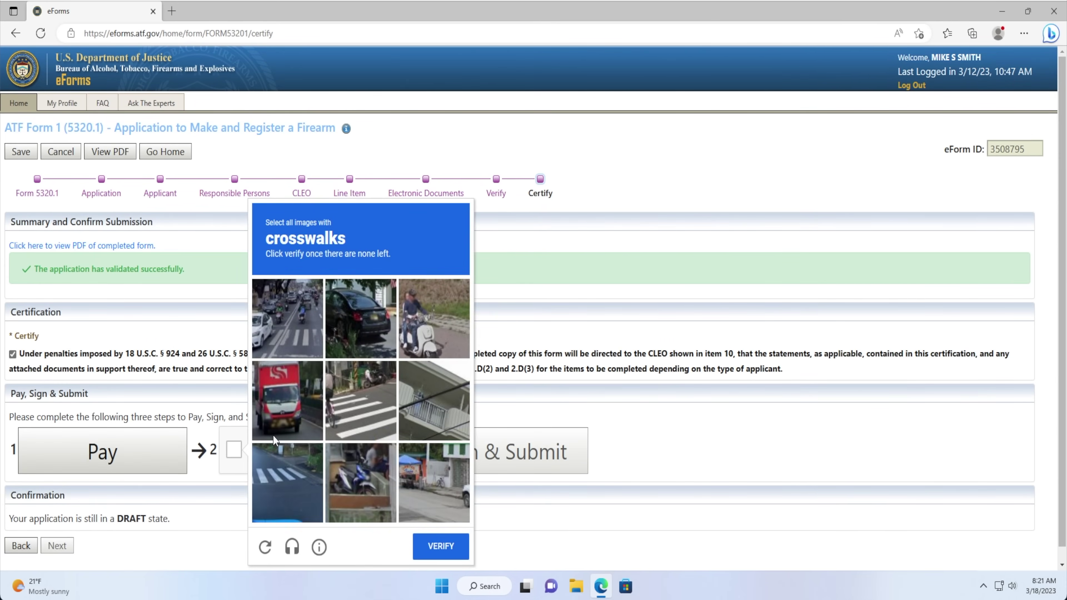
Select every crosswalk tile, including the replacement centre images, and submit the reCAPTCHA challenge.
scroll(272, 436, down, 1)
click(345, 421)
click(299, 353)
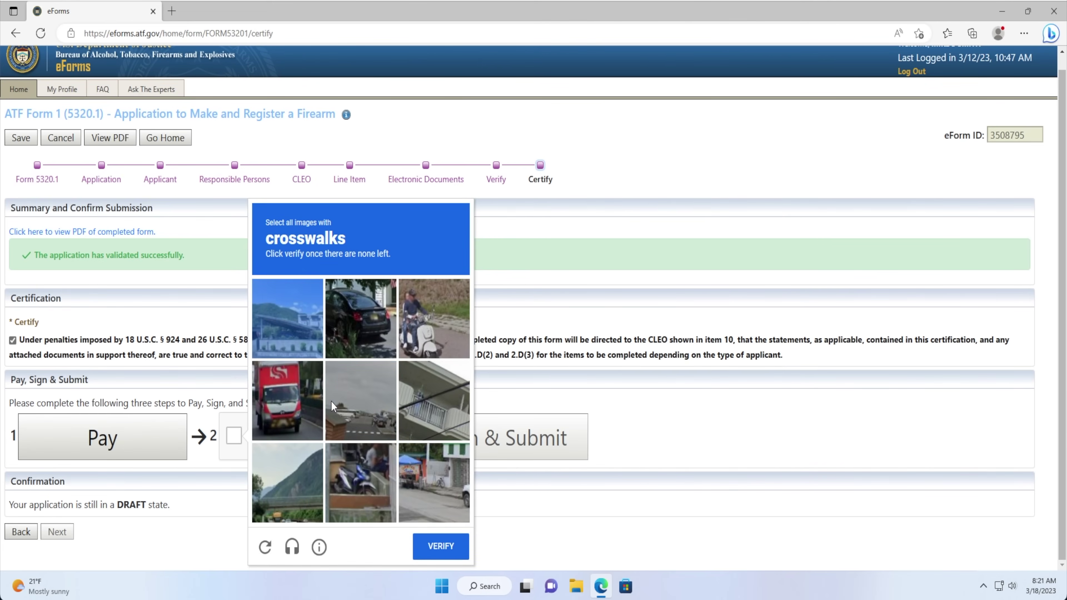
click(358, 431)
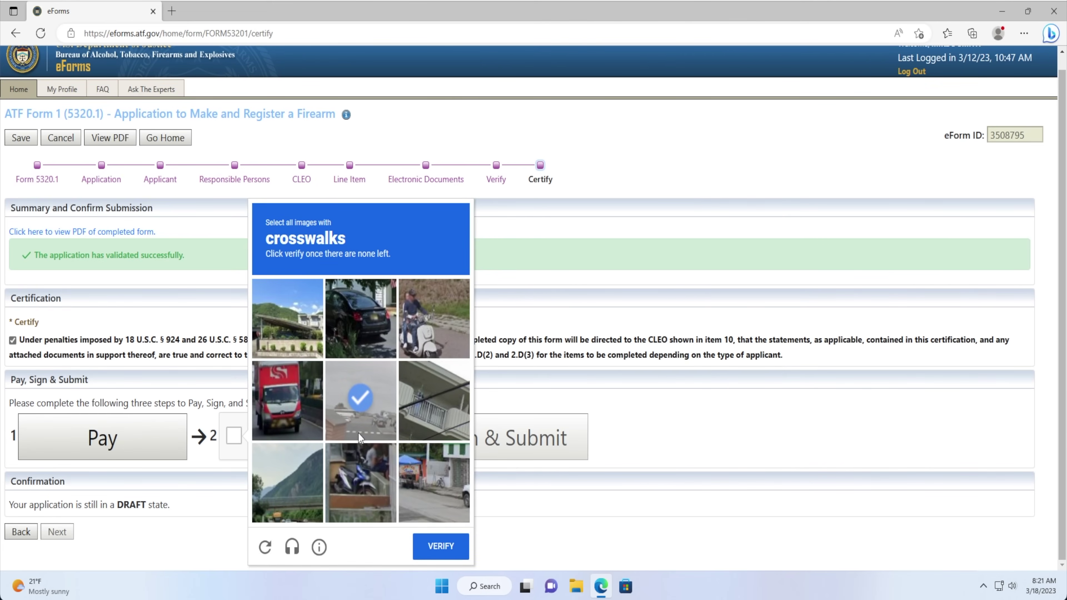
click(370, 437)
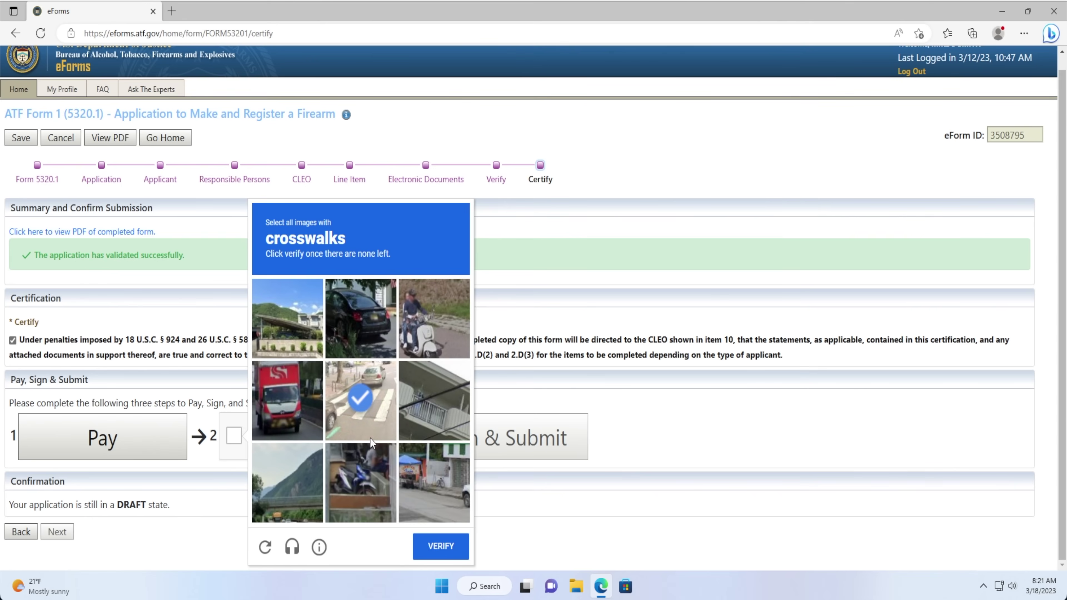
click(371, 438)
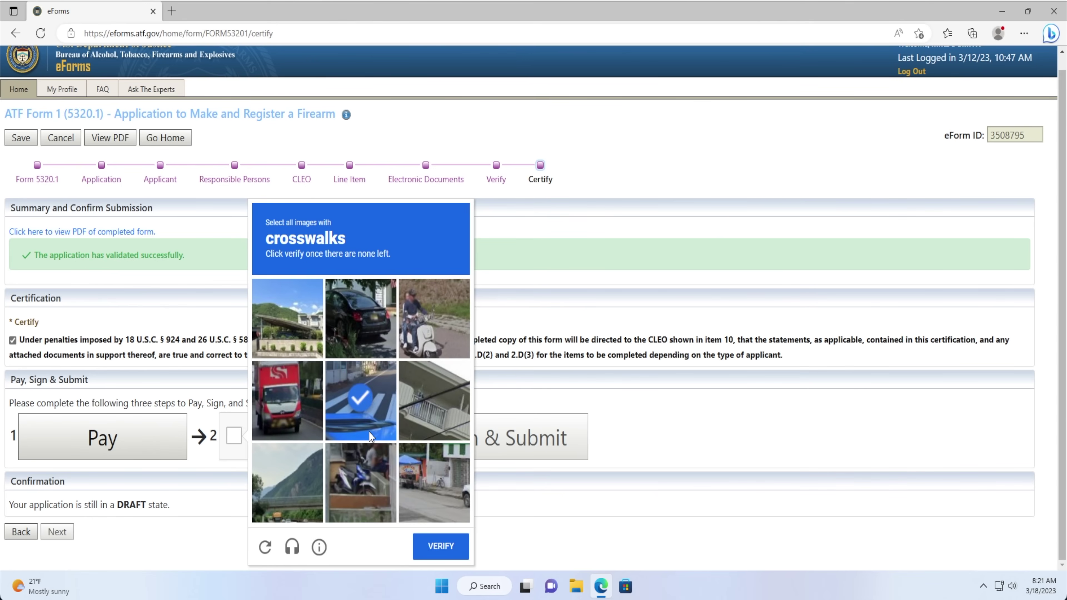
click(430, 546)
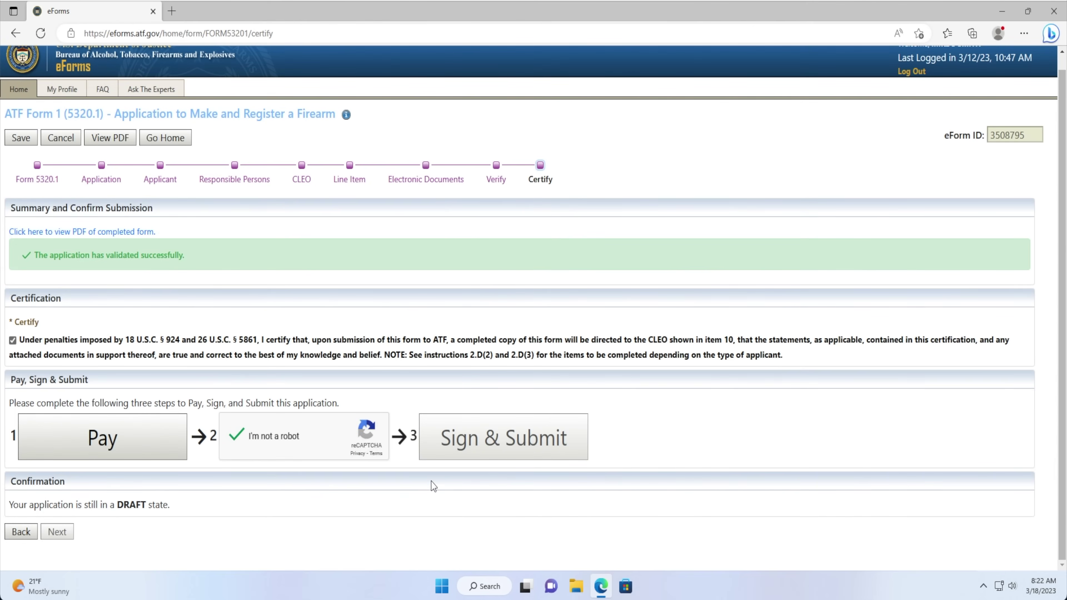